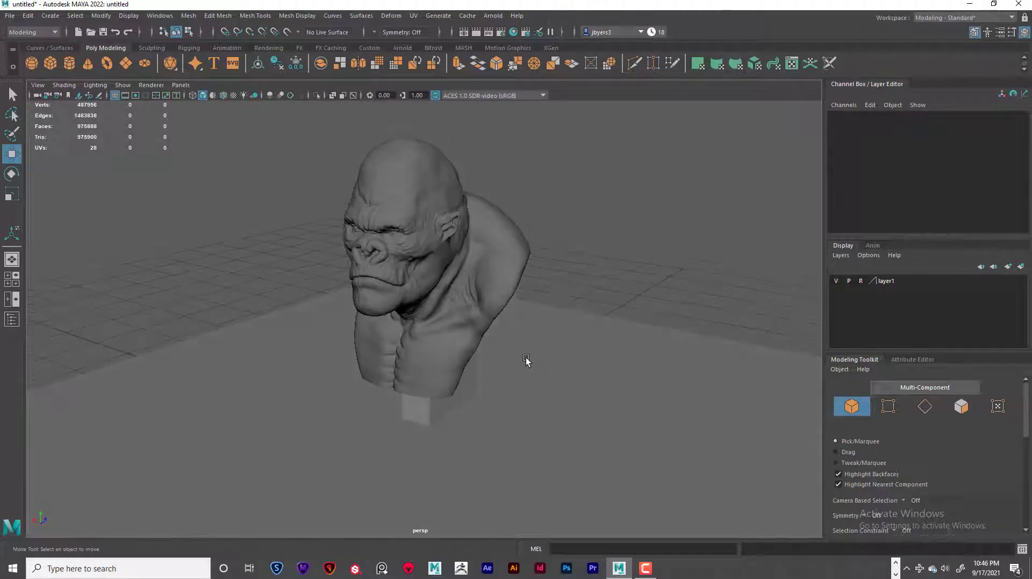
pyautogui.keyDown('alt'); pyautogui.moveTo(604, 396); pyautogui.dragTo(536, 370); pyautogui.keyUp('alt')
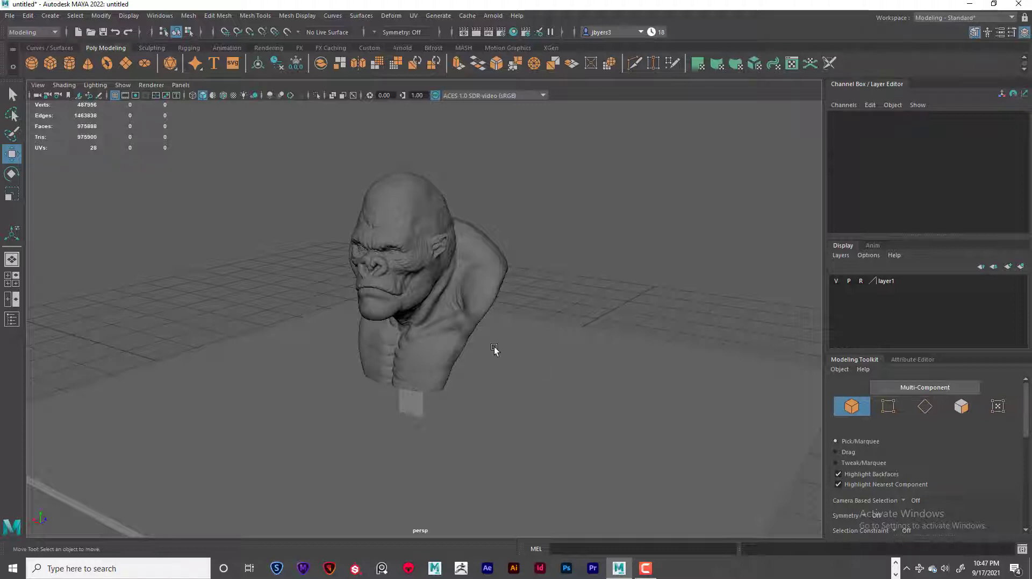
pyautogui.press('space')
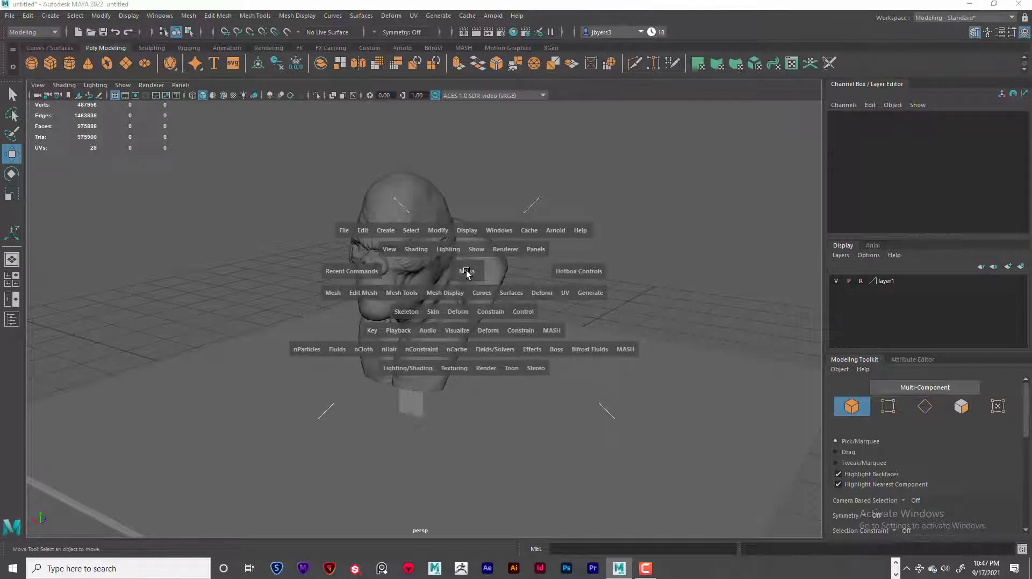
pyautogui.rightClick(436, 244)
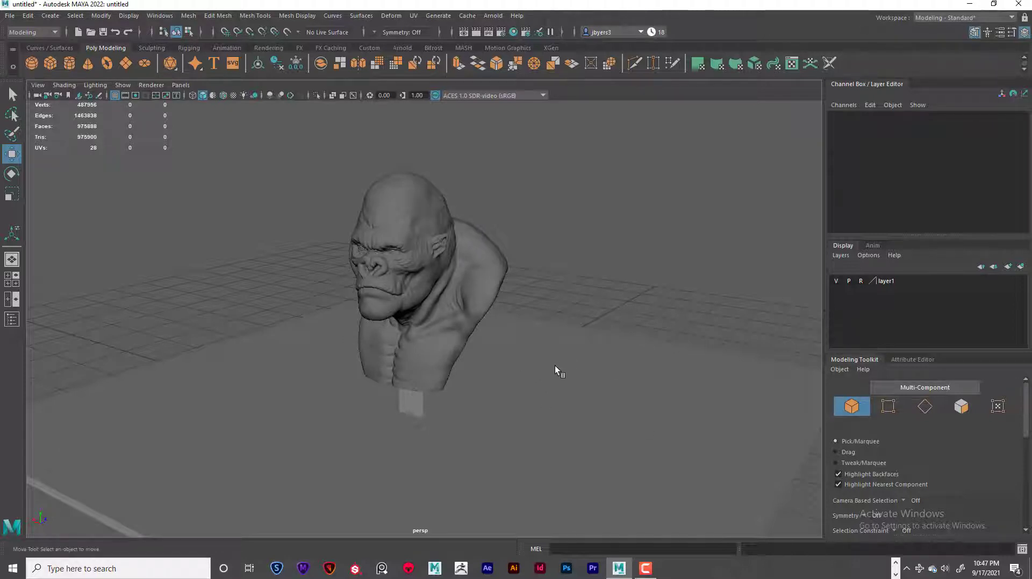
# - Create a polygon cylinder at the origin and assign it a new Arnold aiStandardSurface material
pyautogui.click(70, 63)
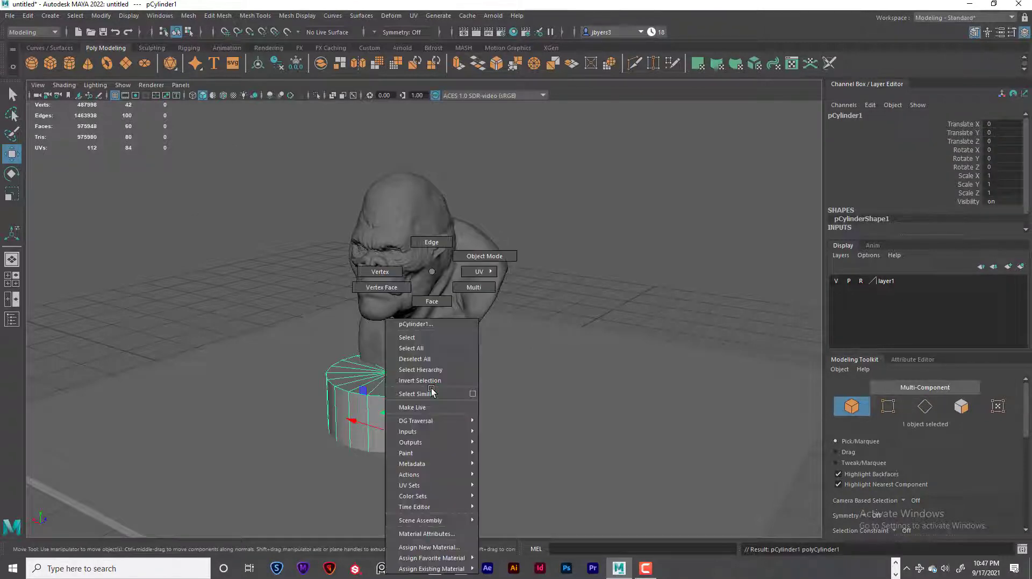
pyautogui.rightClick(432, 385)
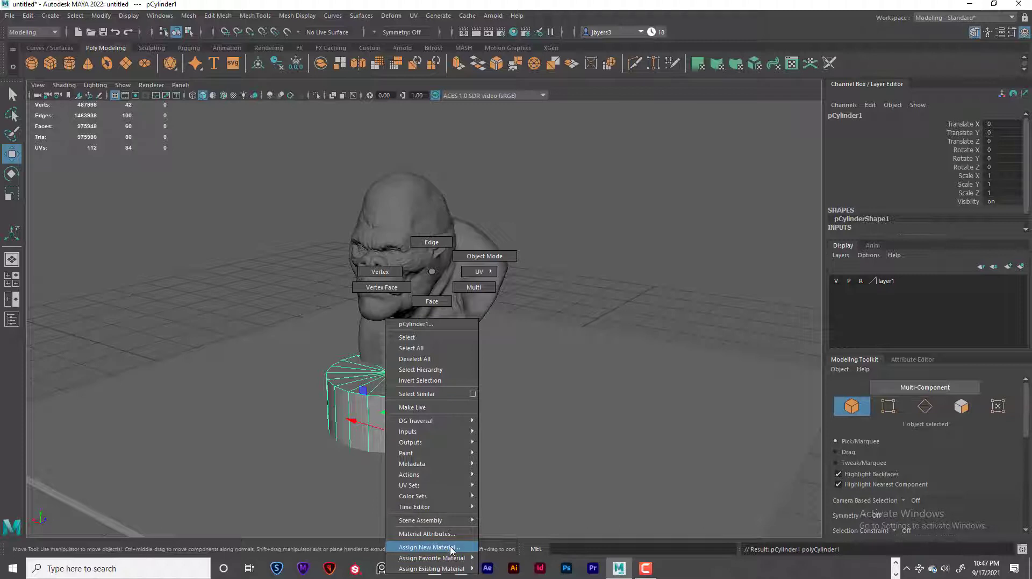
pyautogui.click(450, 546)
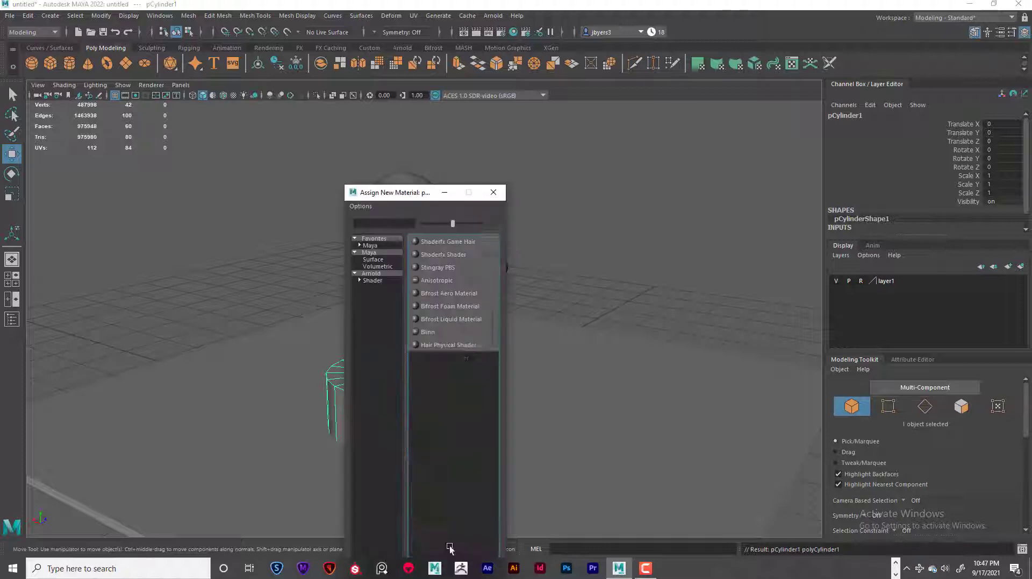
pyautogui.click(372, 280)
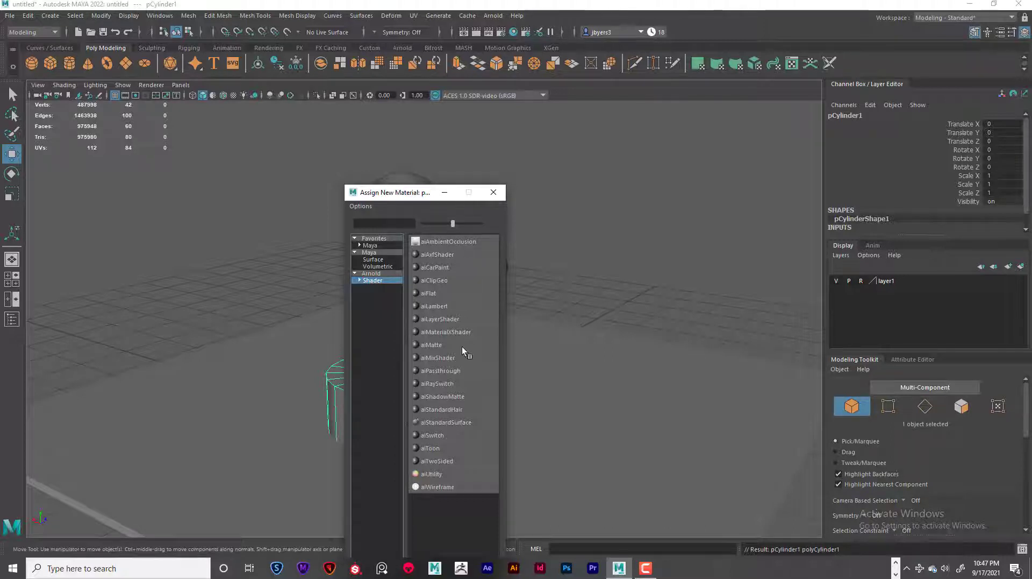
pyautogui.click(441, 422)
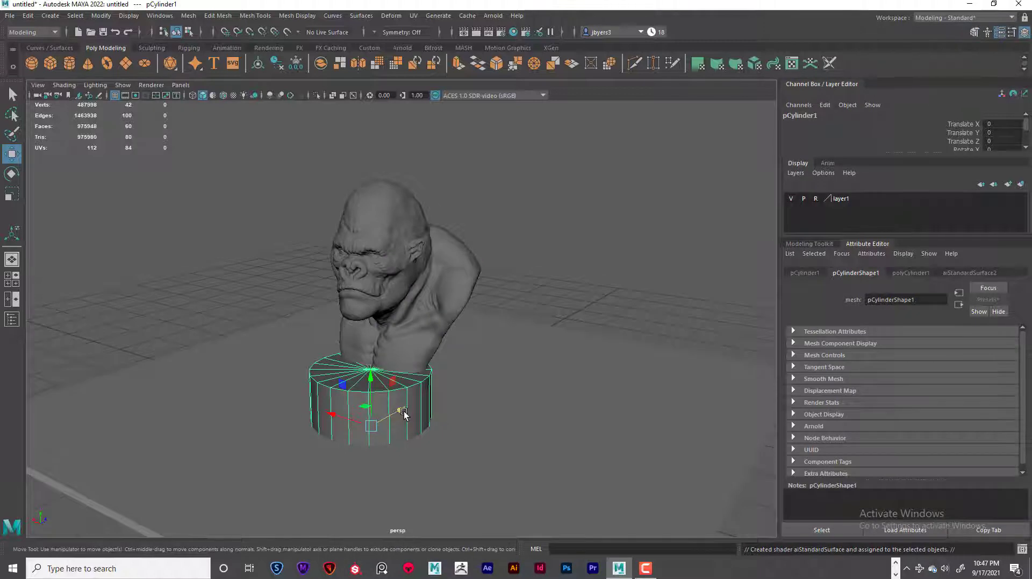
# - Delete the cylinder at the base of the gorilla bust
pyautogui.press('Delete')
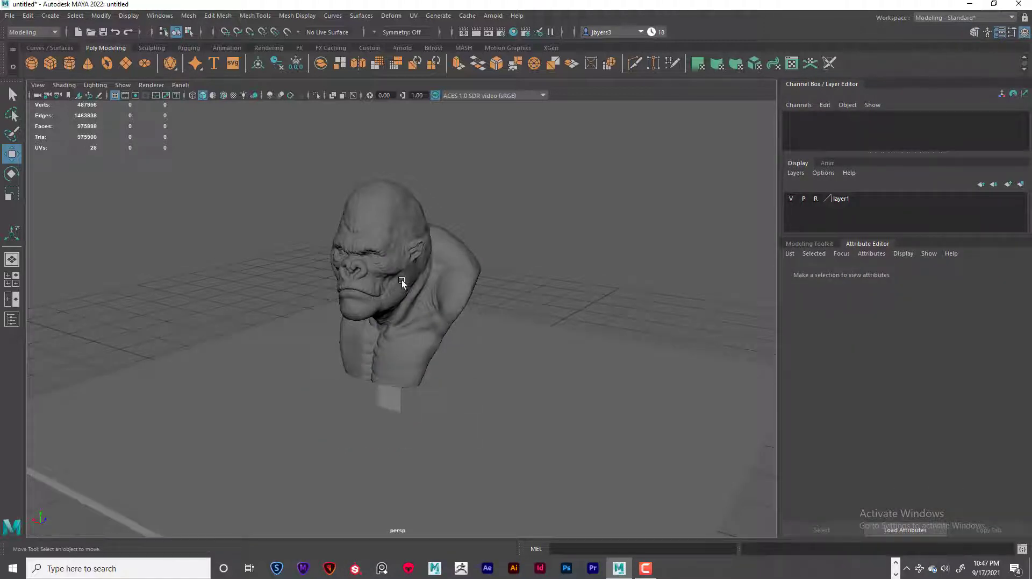
pyautogui.keyDown('alt'); pyautogui.moveTo(490, 288); pyautogui.dragTo(504, 289); pyautogui.keyUp('alt')
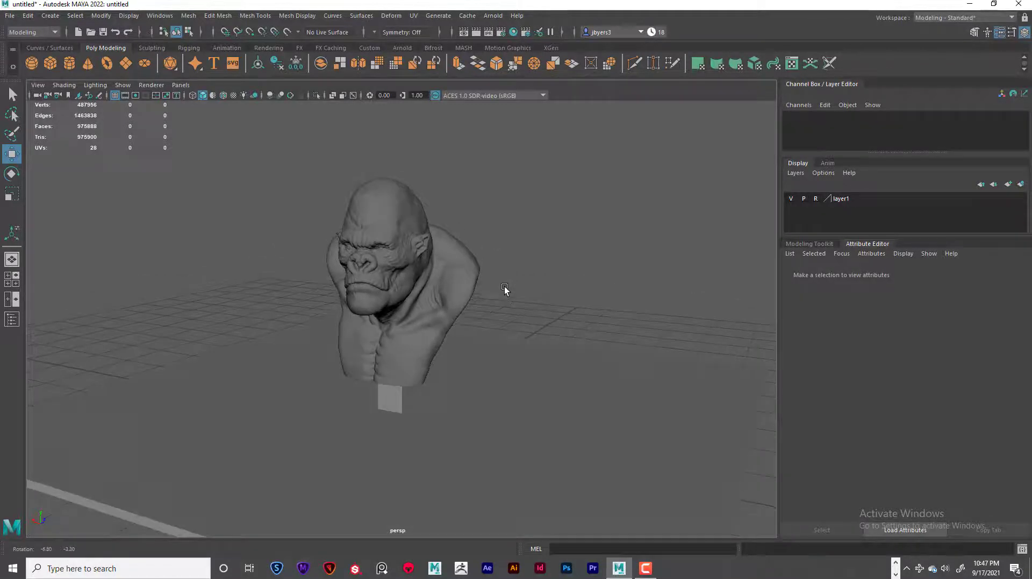
# - Choose Arnold Renderer as the renderer in the render settings and close them
pyautogui.click(503, 32)
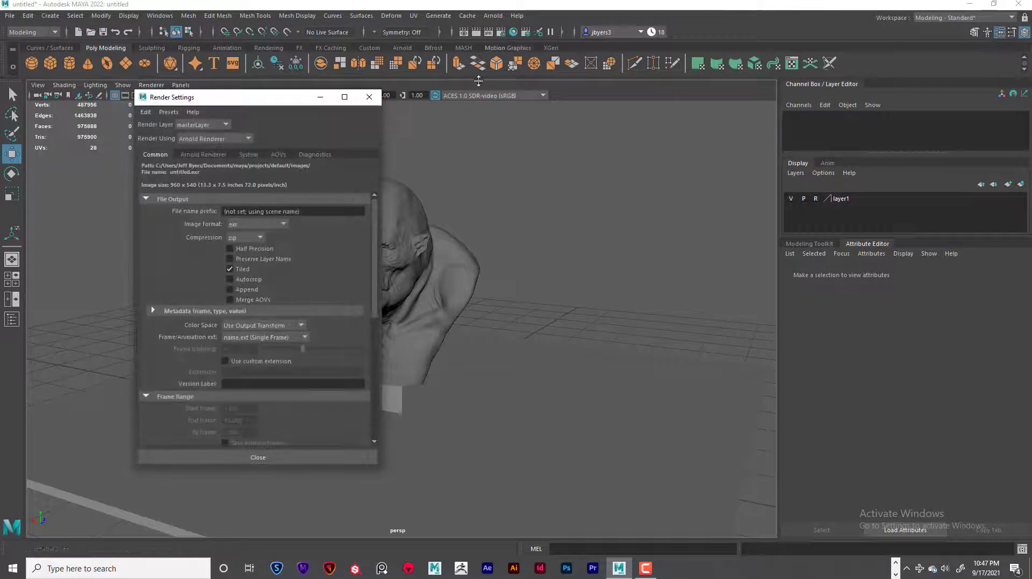
pyautogui.click(249, 139)
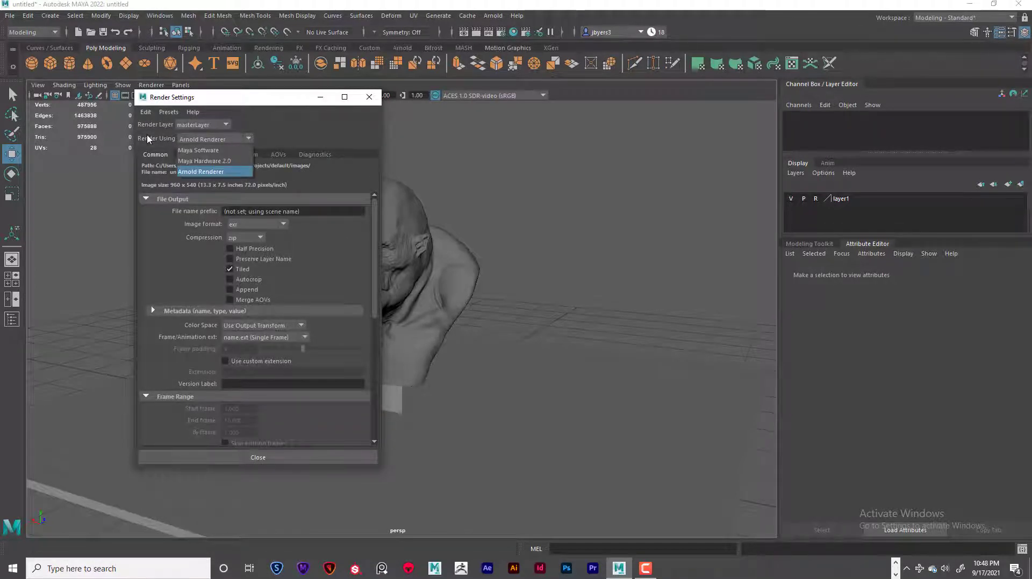
pyautogui.click(214, 172)
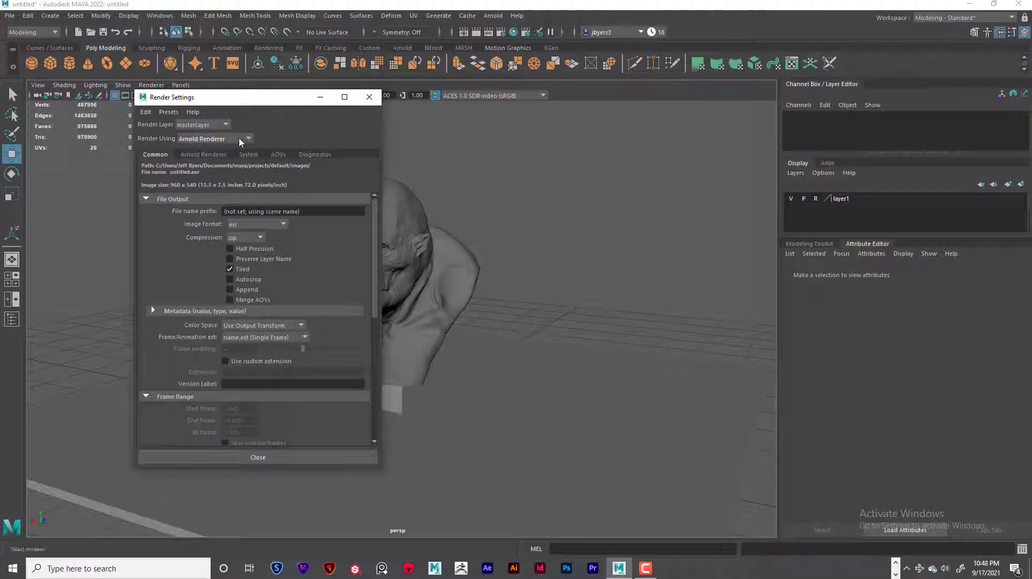
pyautogui.click(369, 97)
pyautogui.click(167, 15)
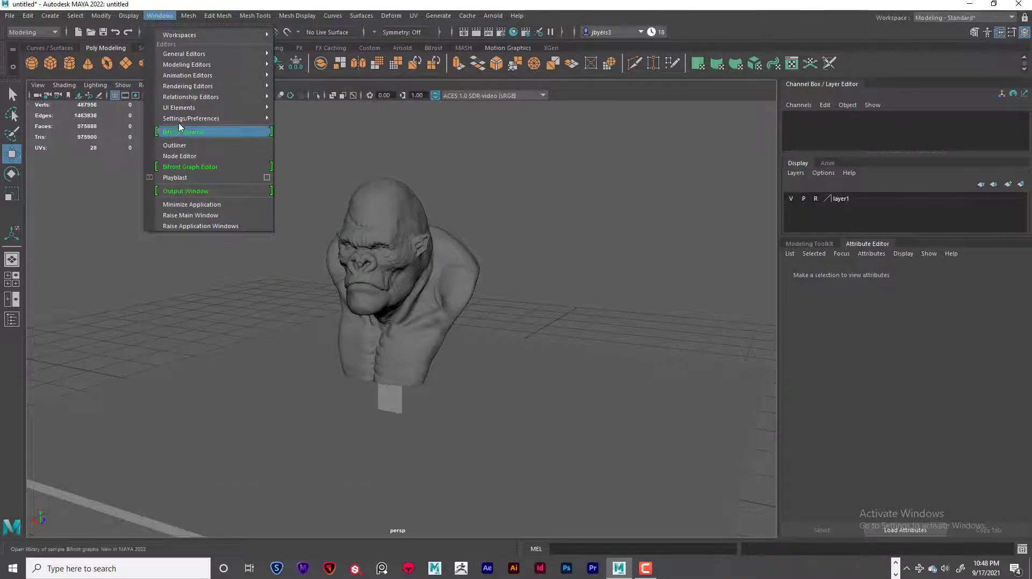
pyautogui.moveTo(183, 120)
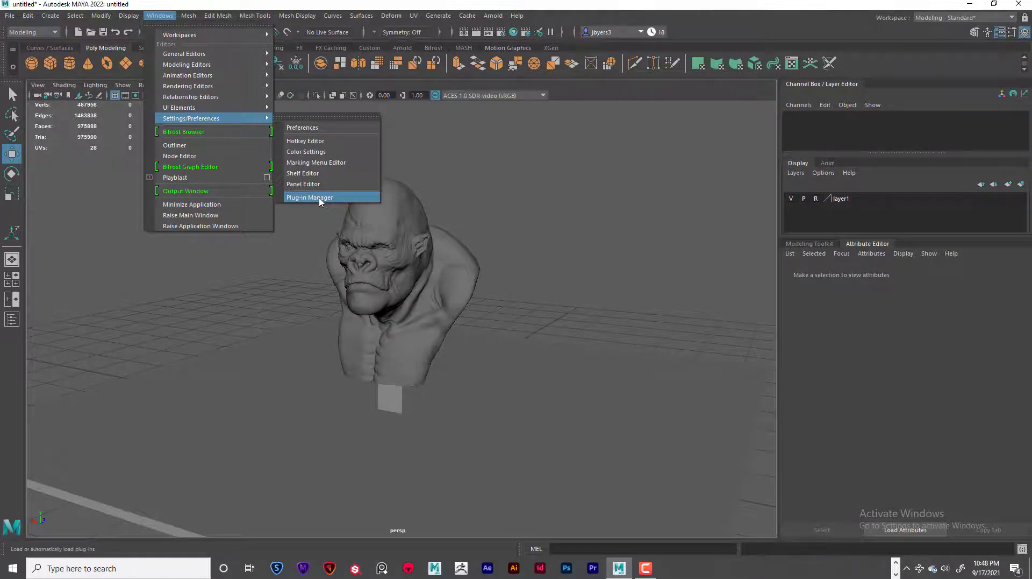
pyautogui.click(534, 185)
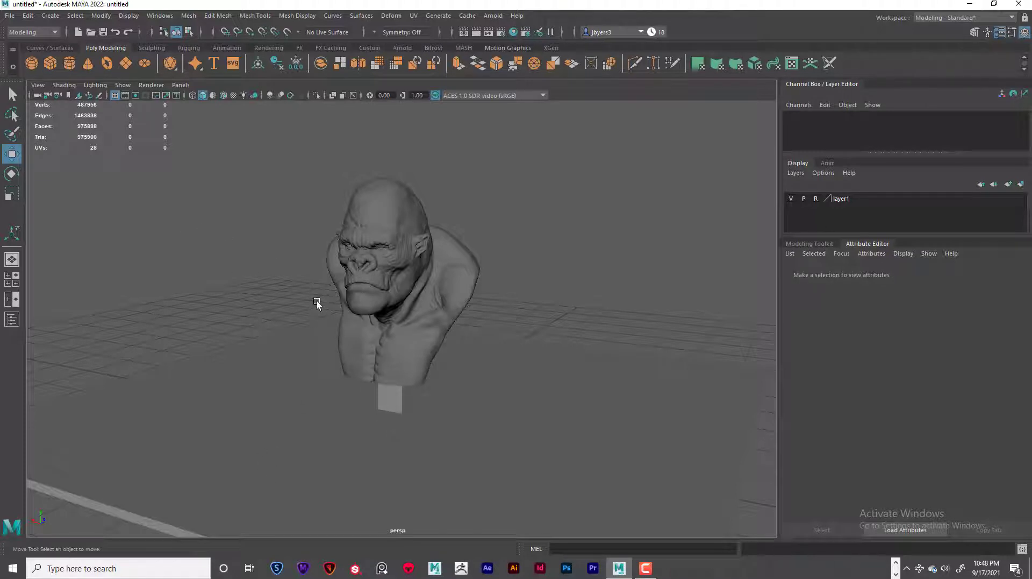
# - Try the viewport with all scene lights, and return it to default lighting
pyautogui.click(100, 87)
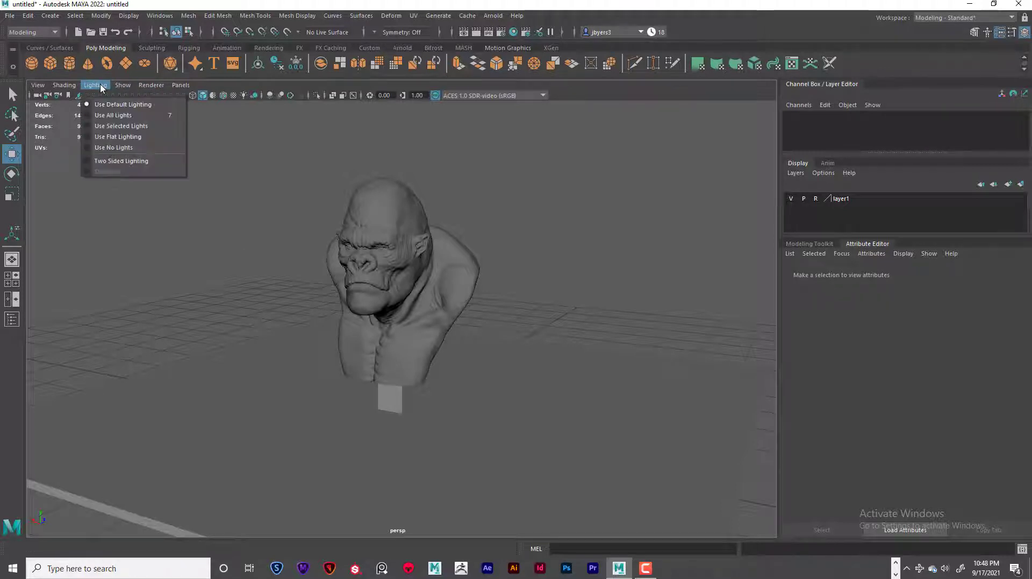
pyautogui.click(115, 118)
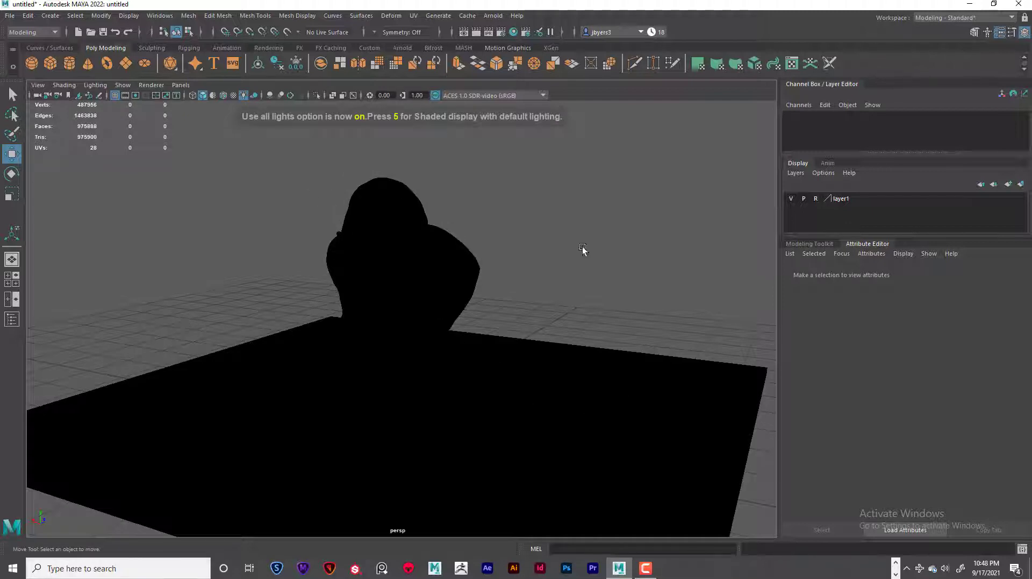
pyautogui.click(122, 86)
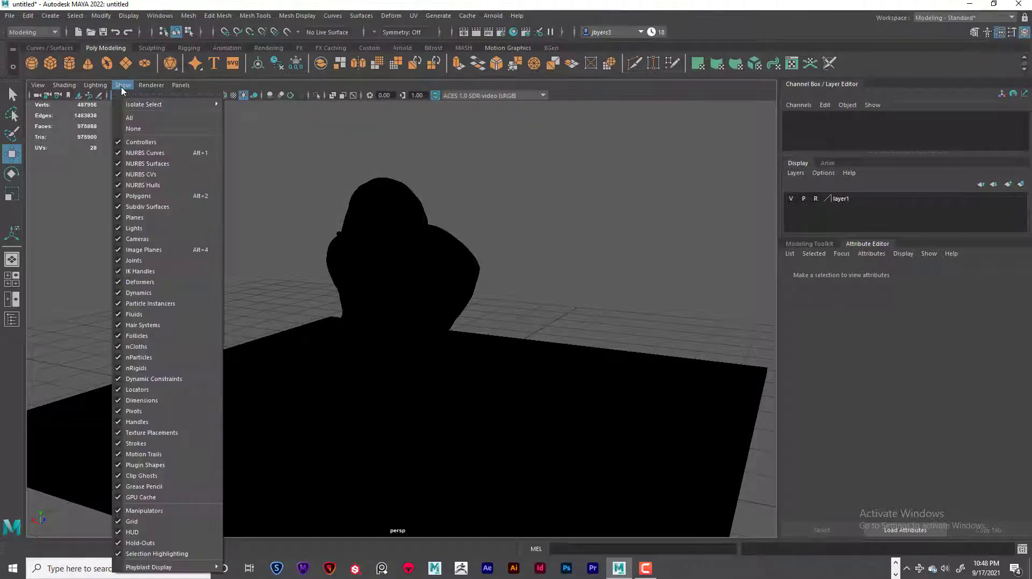
pyautogui.moveTo(95, 85)
pyautogui.click(105, 106)
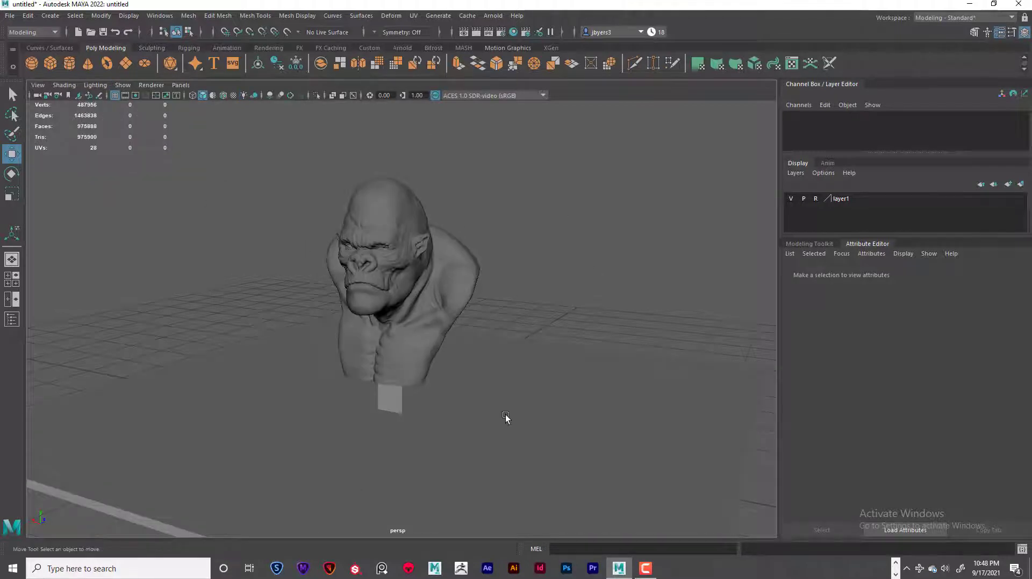
# - Set the viewport lighting to use all lights around the gorilla bust
pyautogui.moveTo(584, 359)
pyautogui.keyDown('alt'); pyautogui.mouseDown()
pyautogui.moveTo(298, 360)
pyautogui.moveTo(613, 355)
pyautogui.moveTo(579, 362)
pyautogui.mouseUp(); pyautogui.keyUp('alt')
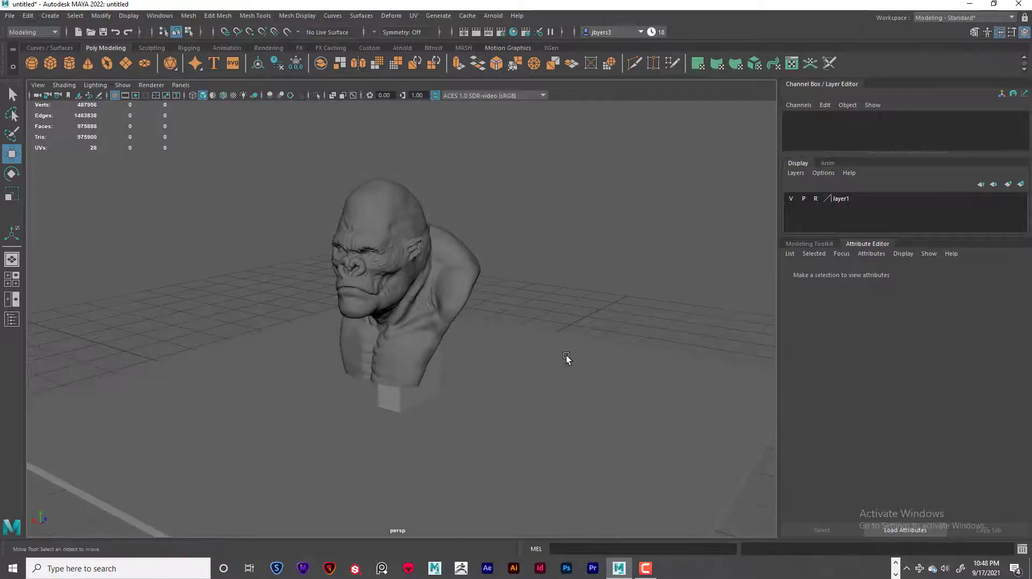
pyautogui.keyDown('alt'); pyautogui.moveTo(567, 357); pyautogui.dragTo(659, 377, button='right'); pyautogui.keyUp('alt')
pyautogui.keyDown('alt'); pyautogui.moveTo(597, 344); pyautogui.dragTo(569, 341); pyautogui.keyUp('alt')
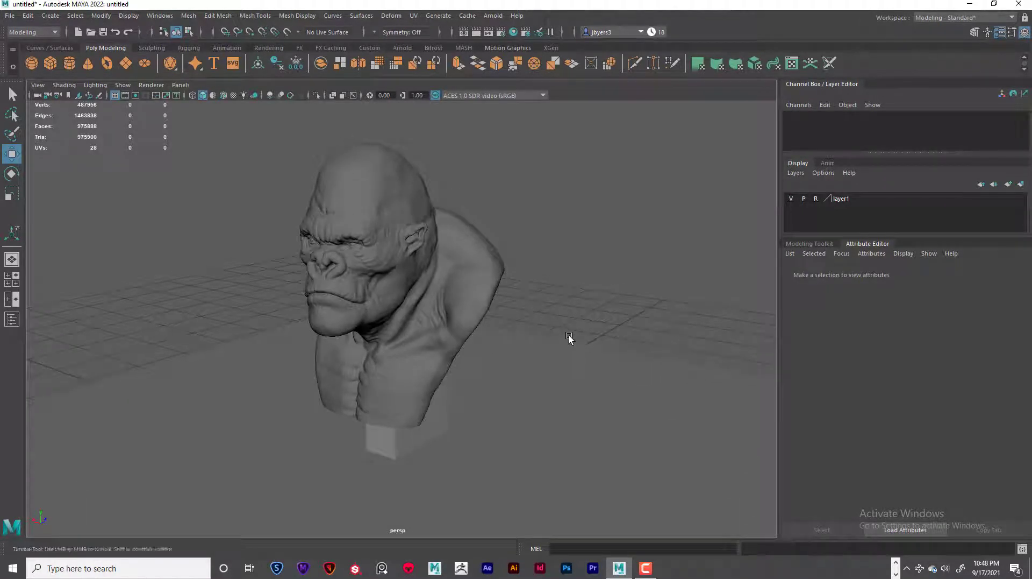
pyautogui.click(123, 85)
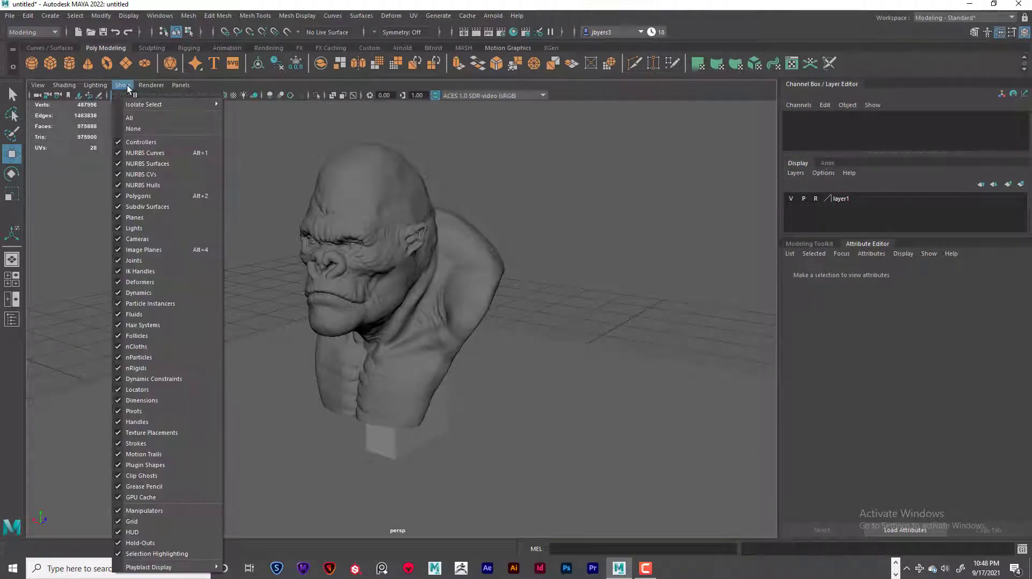
pyautogui.moveTo(102, 86)
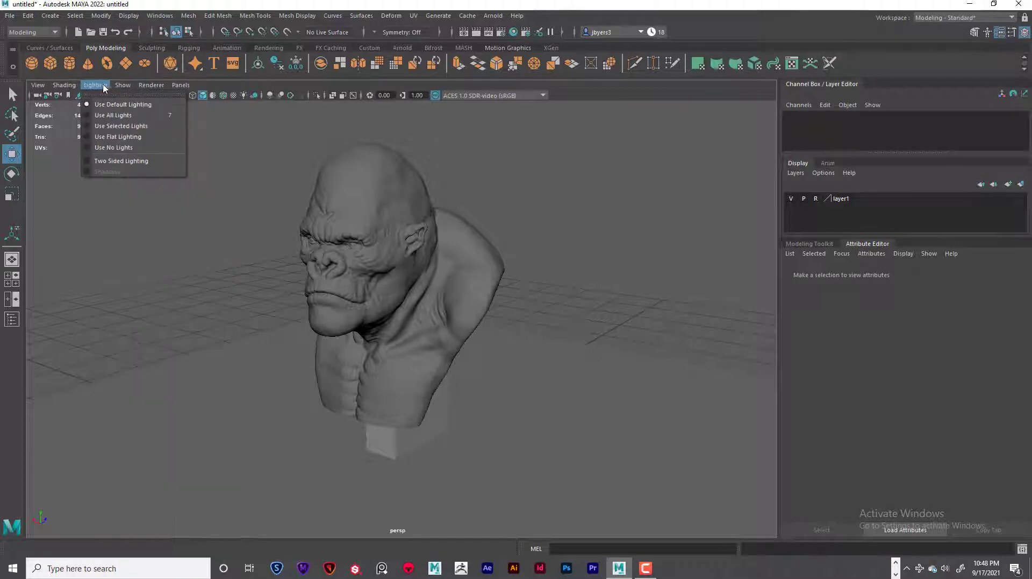
pyautogui.click(110, 115)
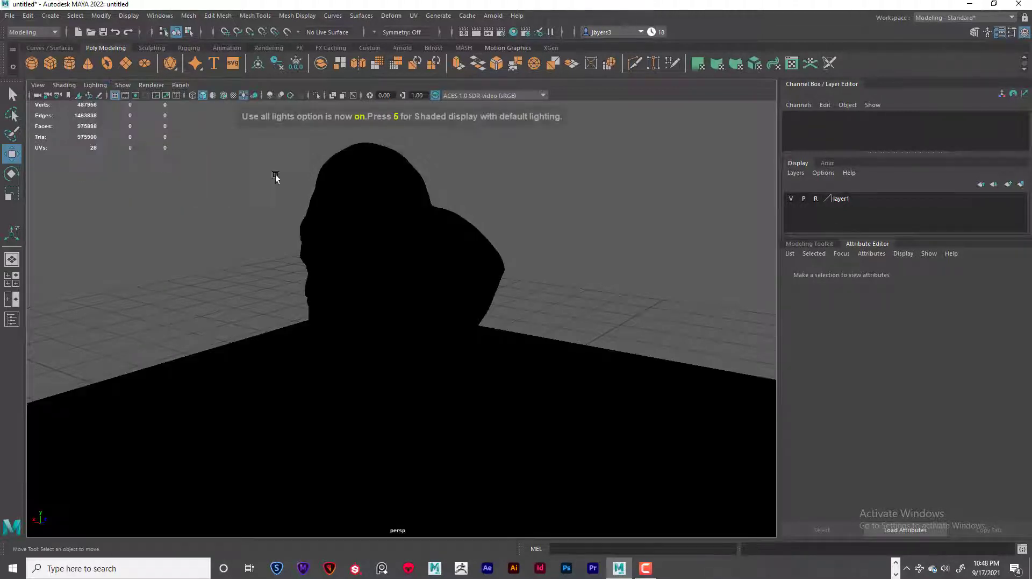
# - Create a spot light and raise it to about 2.75 on the Y axis
pyautogui.click(56, 16)
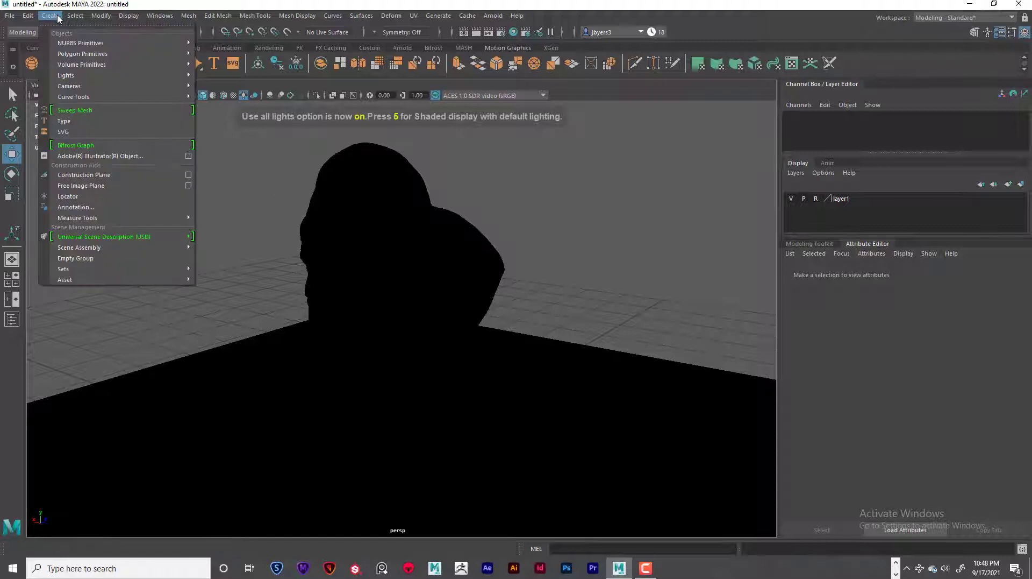
pyautogui.moveTo(65, 75)
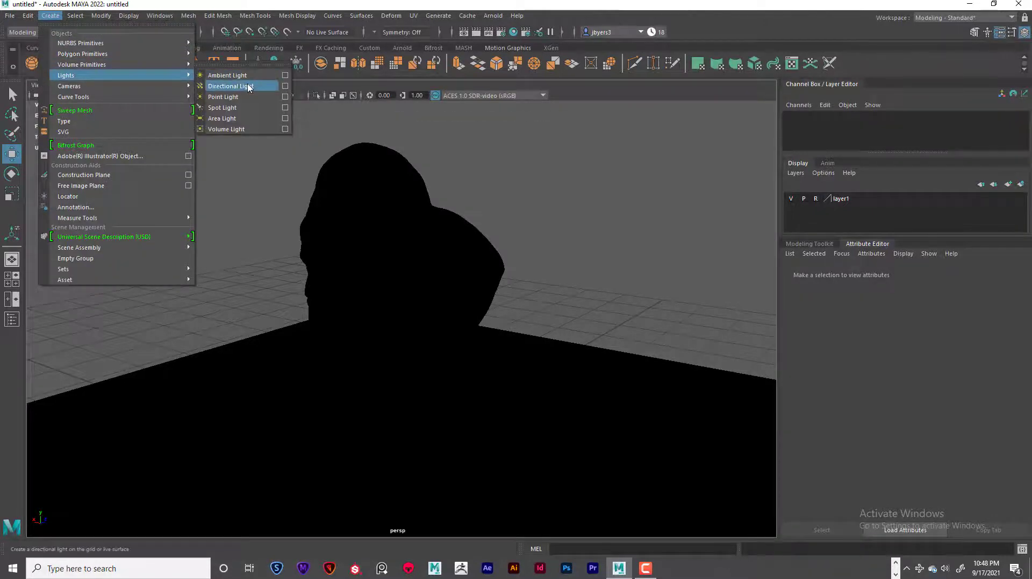
pyautogui.click(222, 108)
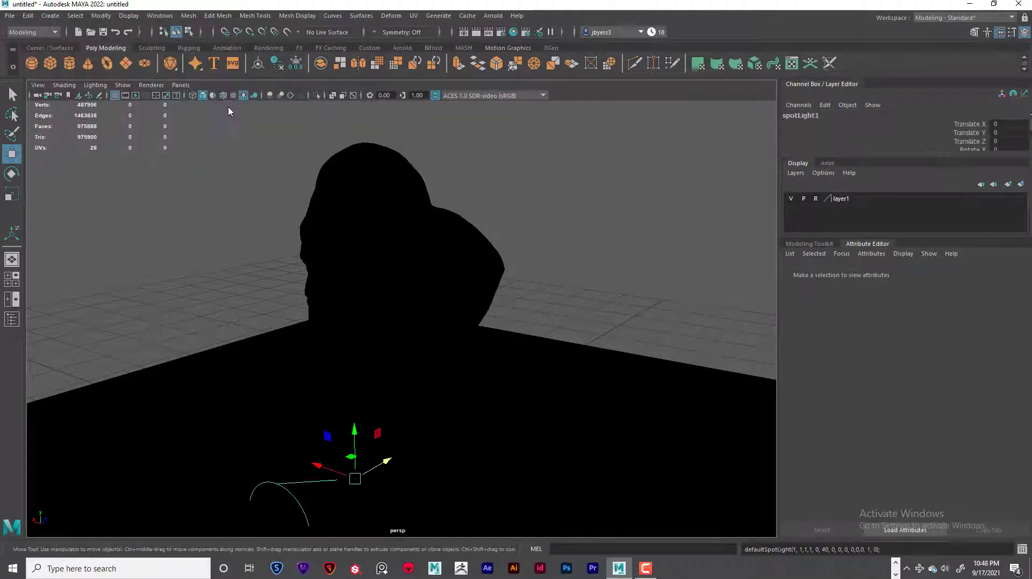
pyautogui.moveTo(364, 435); pyautogui.dragTo(289, 205)
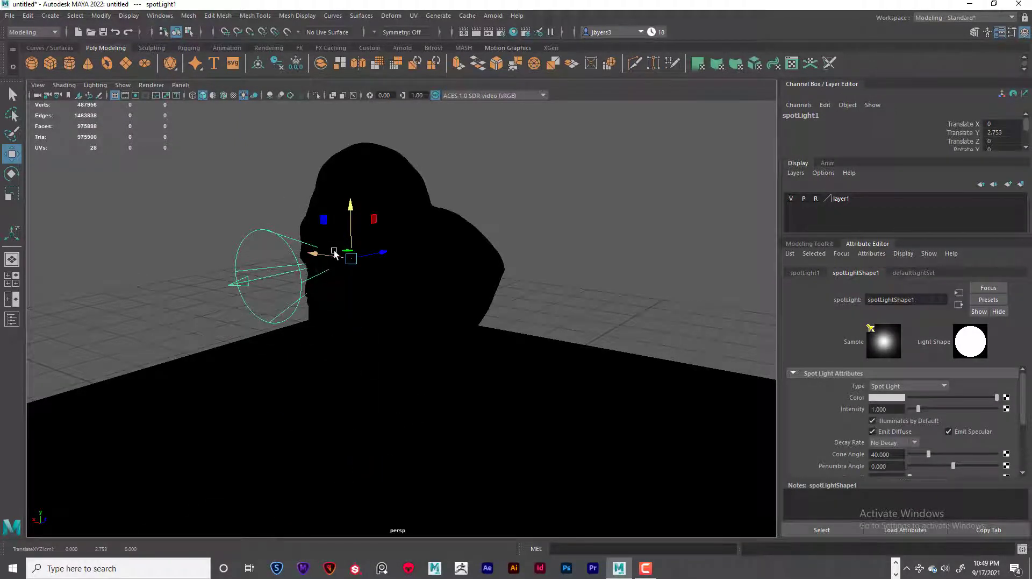
# - Turn the spot light around its vertical axis to face the bust and move it back to about -6.2 on the Z axis
pyautogui.press('e')
pyautogui.moveTo(361, 271); pyautogui.dragTo(286, 270)
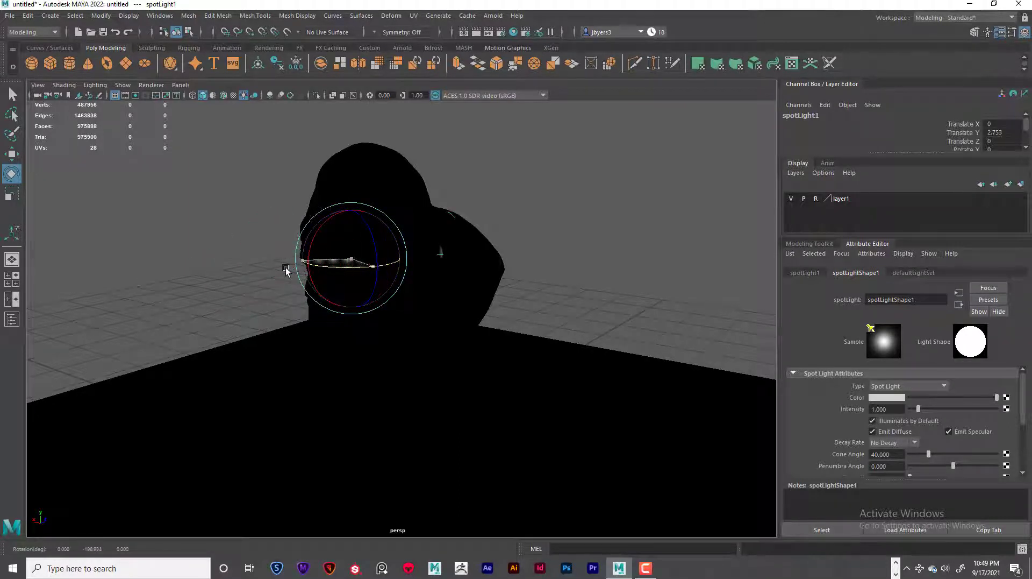
pyautogui.press('w')
pyautogui.moveTo(384, 253); pyautogui.dragTo(143, 343)
pyautogui.scroll(-3, 283, 357)
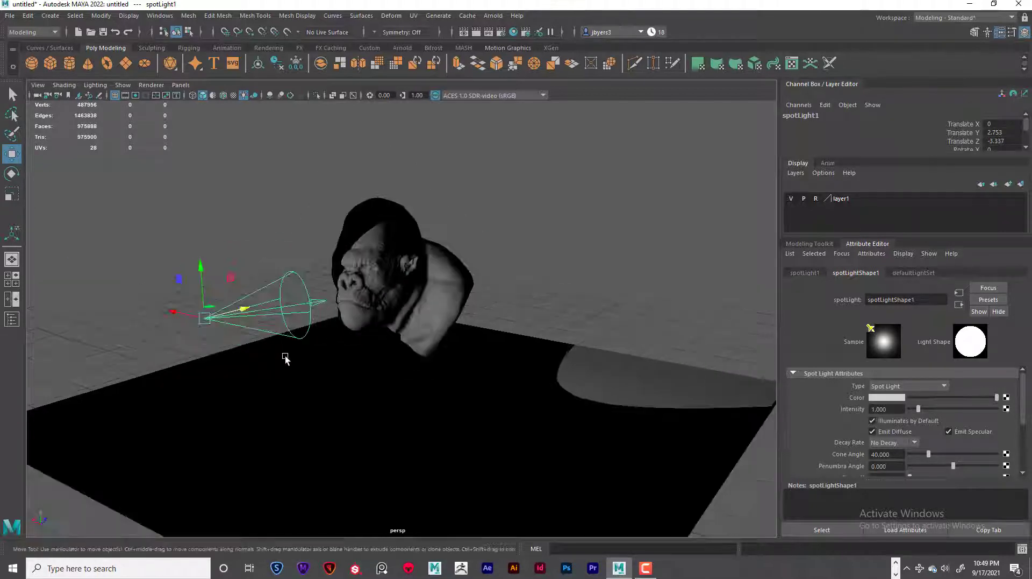
pyautogui.scroll(-2, 285, 358)
pyautogui.moveTo(306, 317); pyautogui.dragTo(202, 349)
# - Tilt the spot light down about 6 degrees so its beam covers the bust and the floor around its base
pyautogui.keyDown('alt'); pyautogui.moveTo(355, 389); pyautogui.dragTo(380, 385); pyautogui.keyUp('alt')
pyautogui.press('e')
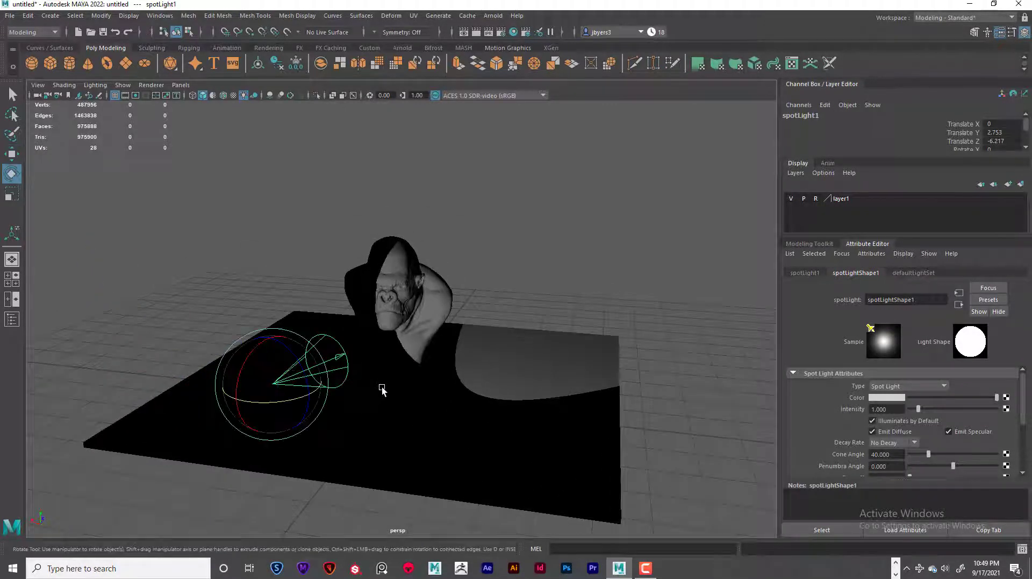
pyautogui.moveTo(298, 390); pyautogui.dragTo(258, 352)
pyautogui.keyDown('alt'); pyautogui.moveTo(423, 373); pyautogui.dragTo(352, 376); pyautogui.keyUp('alt')
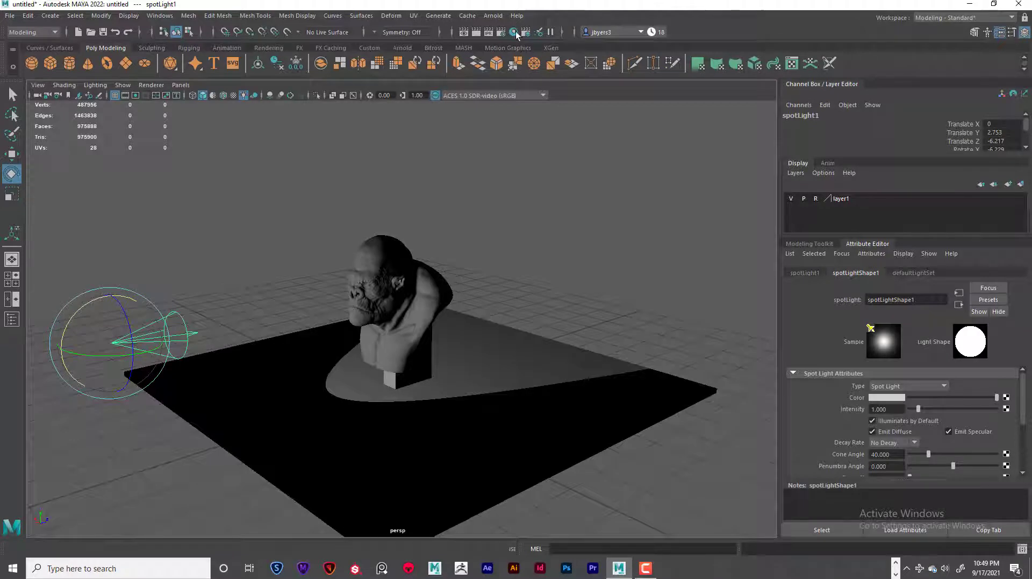
pyautogui.click(490, 16)
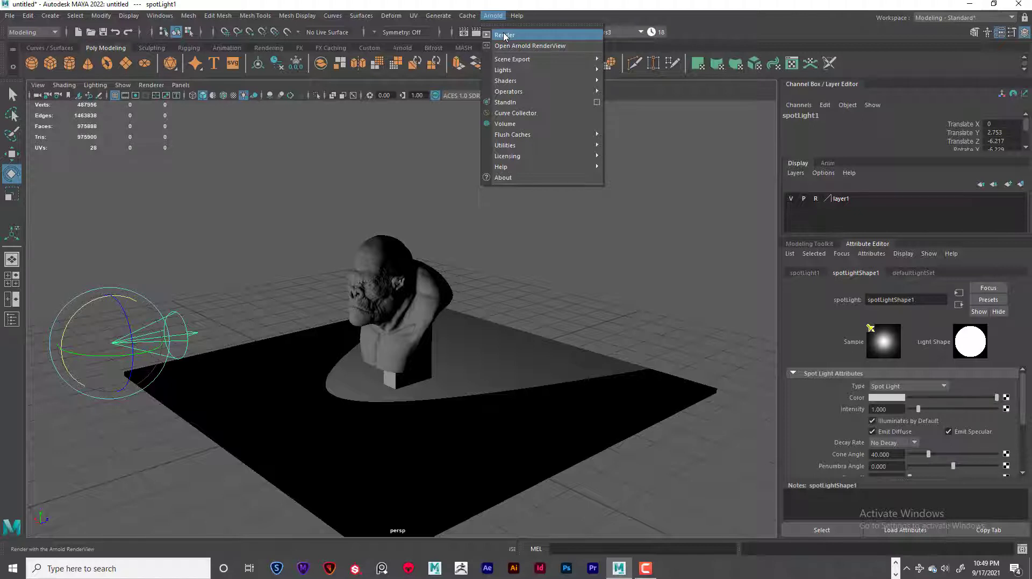
pyautogui.click(421, 189)
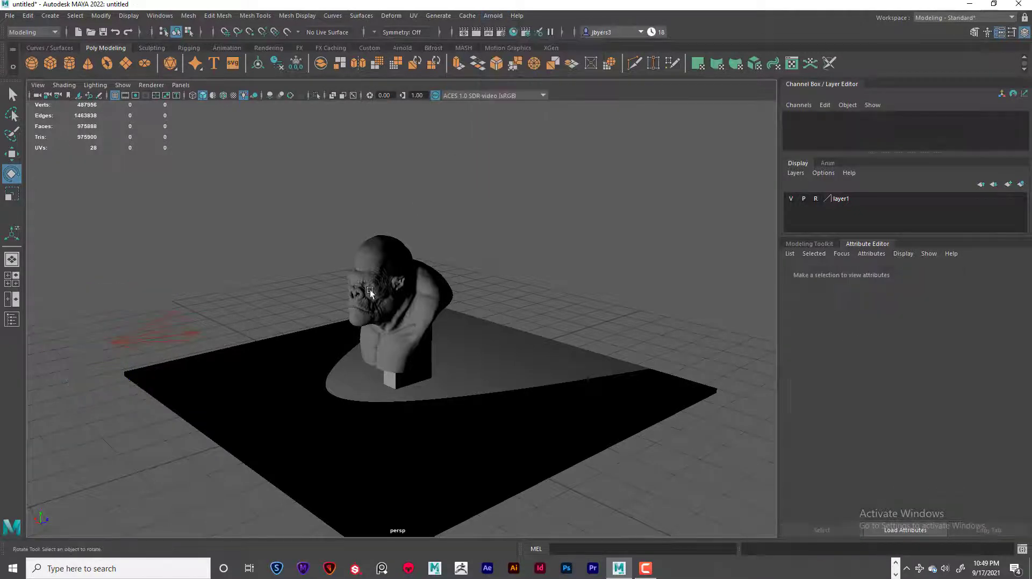
# - Show the spot light's aim point and move it horizontally onto the centre of the gorilla bust
pyautogui.click(160, 347)
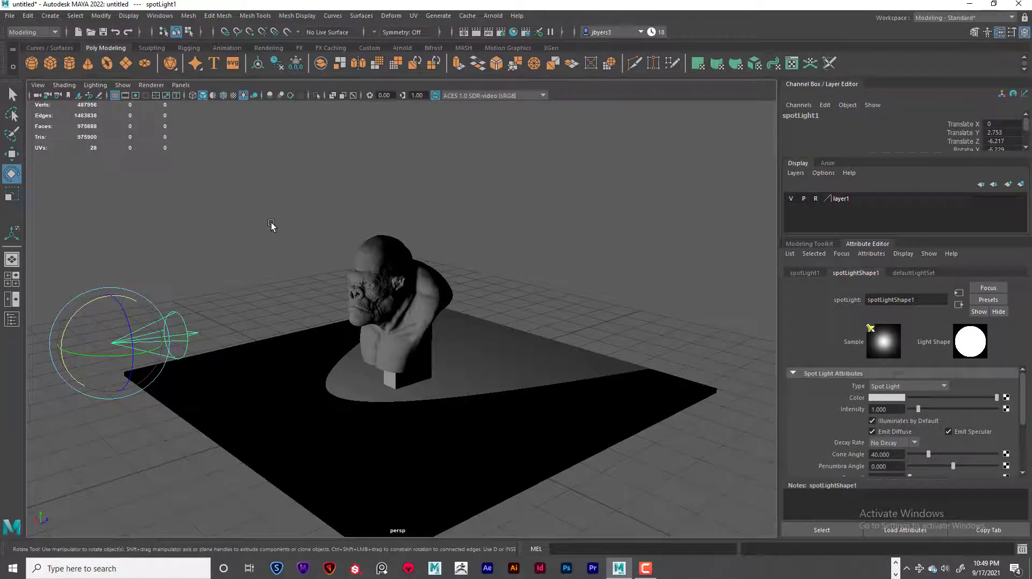
pyautogui.press('t')
pyautogui.moveTo(327, 289); pyautogui.dragTo(325, 347)
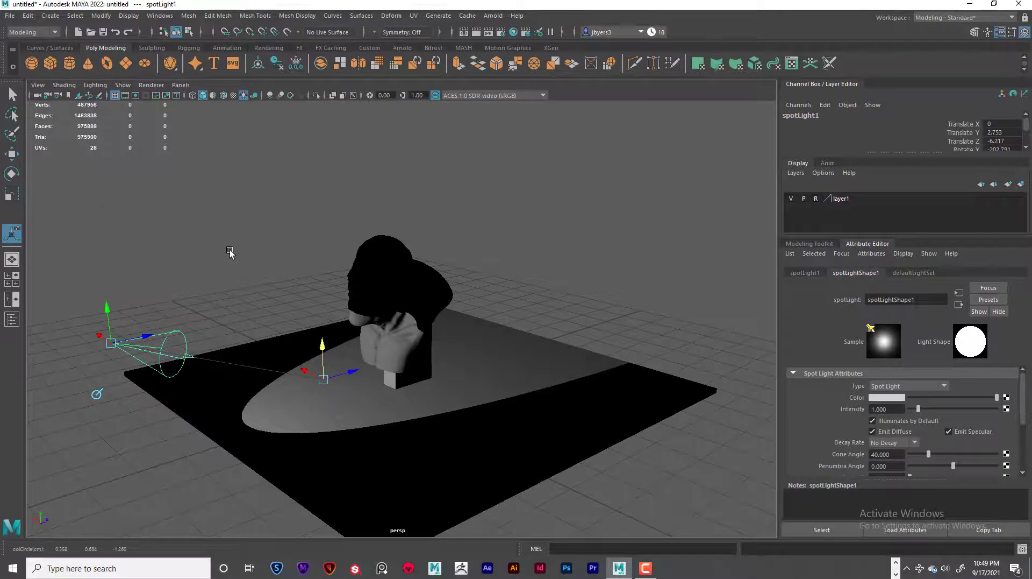
pyautogui.press('space')
pyautogui.press('space')
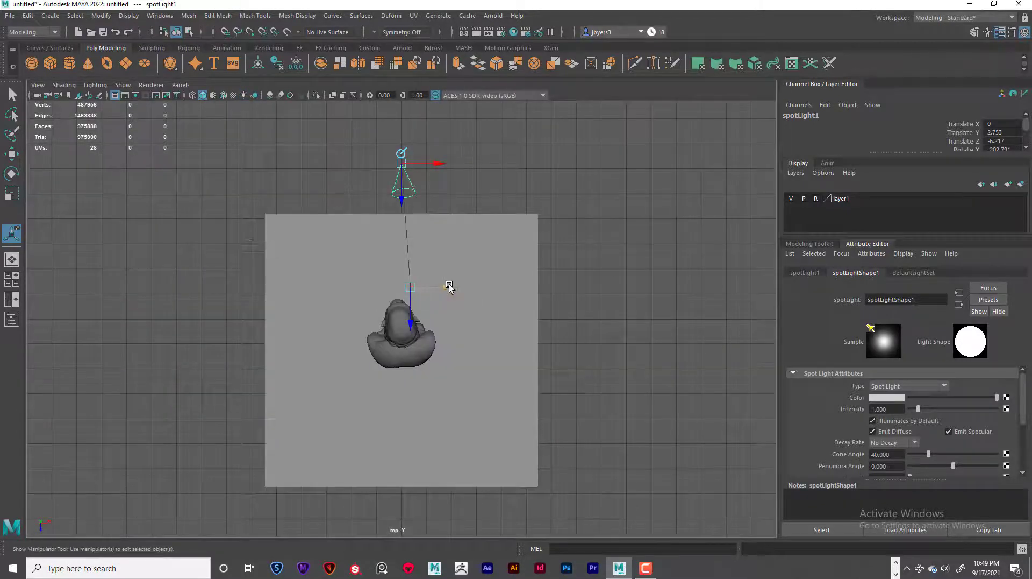
pyautogui.moveTo(449, 287); pyautogui.dragTo(469, 335)
pyautogui.press('space')
pyautogui.press('space')
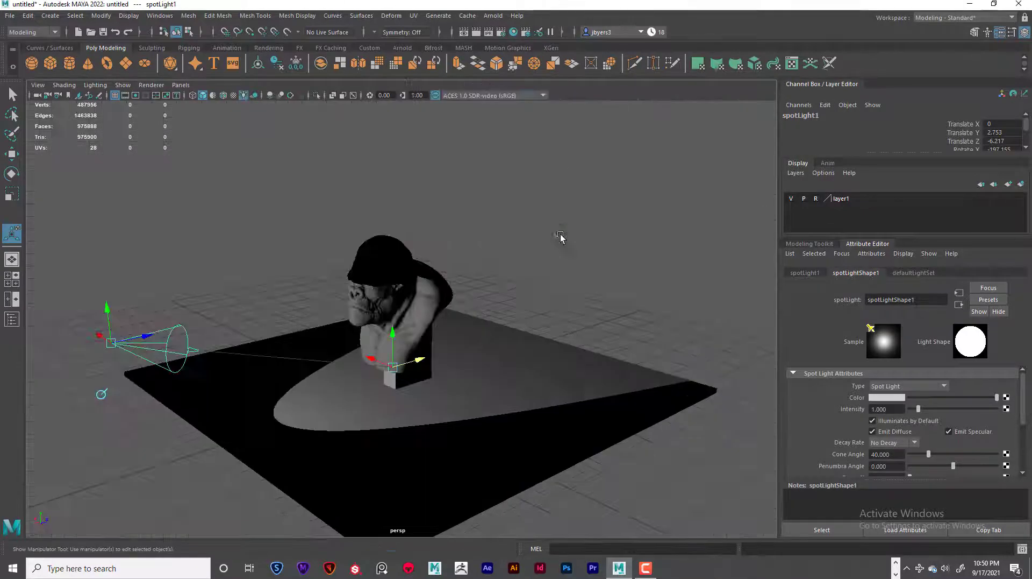
# - Raise the spot light's aim point into the bust's upper body and check its alignment in the orthographic views
pyautogui.moveTo(393, 333); pyautogui.dragTo(398, 291)
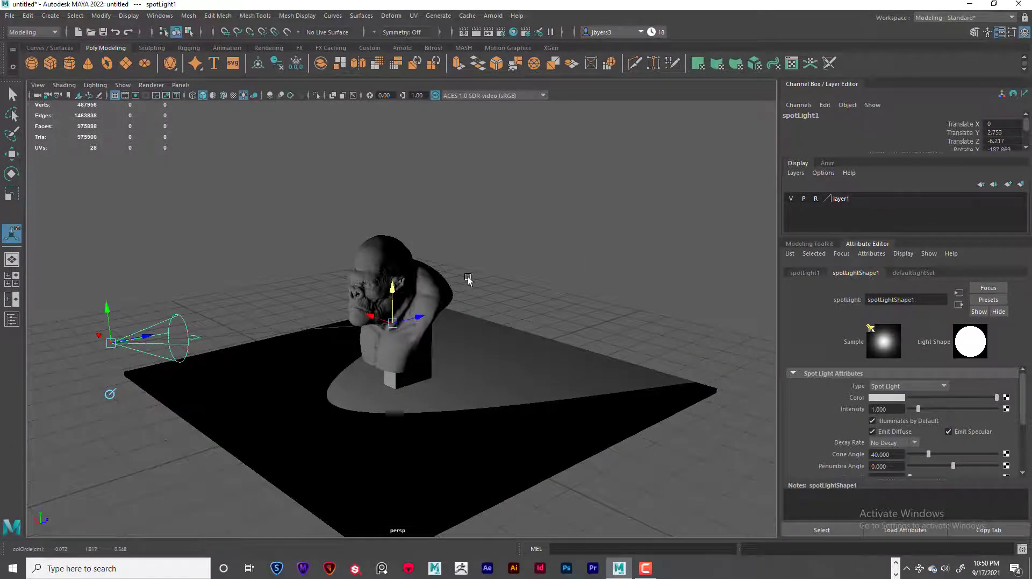
pyautogui.press('space')
pyautogui.press('space')
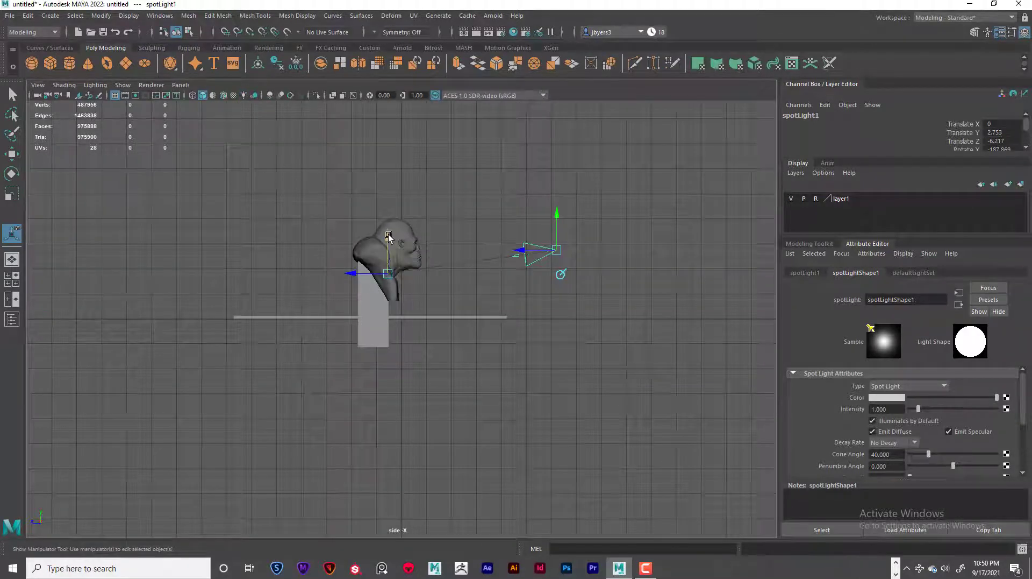
pyautogui.press('space')
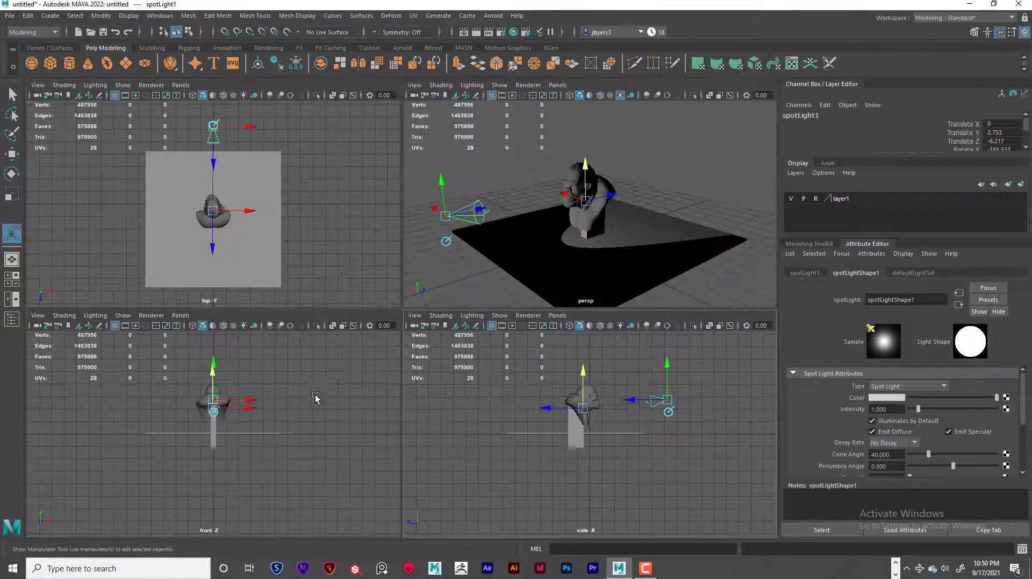
pyautogui.press('space')
pyautogui.press('space')
pyautogui.press('space')
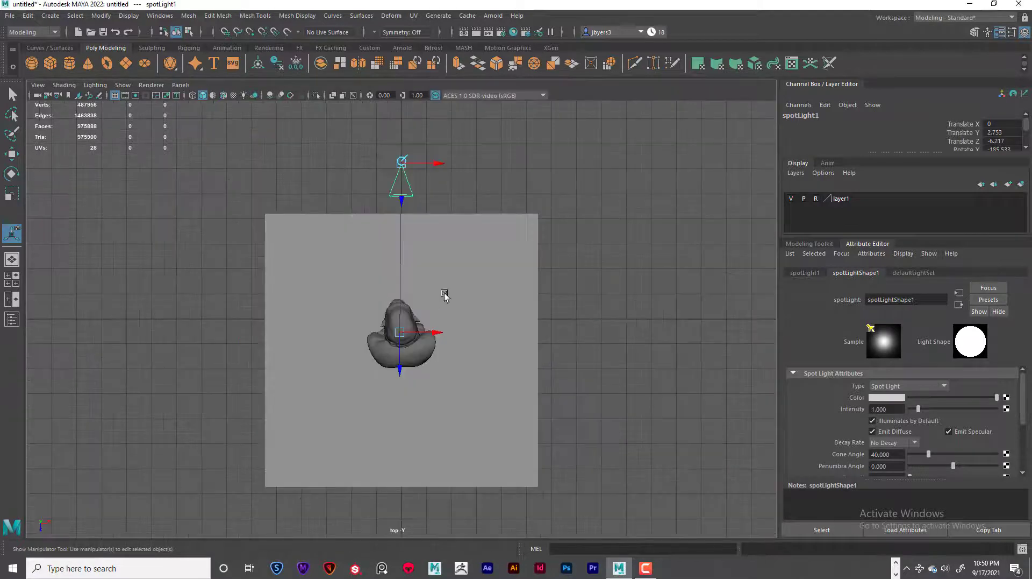
pyautogui.press('space')
pyautogui.press('space')
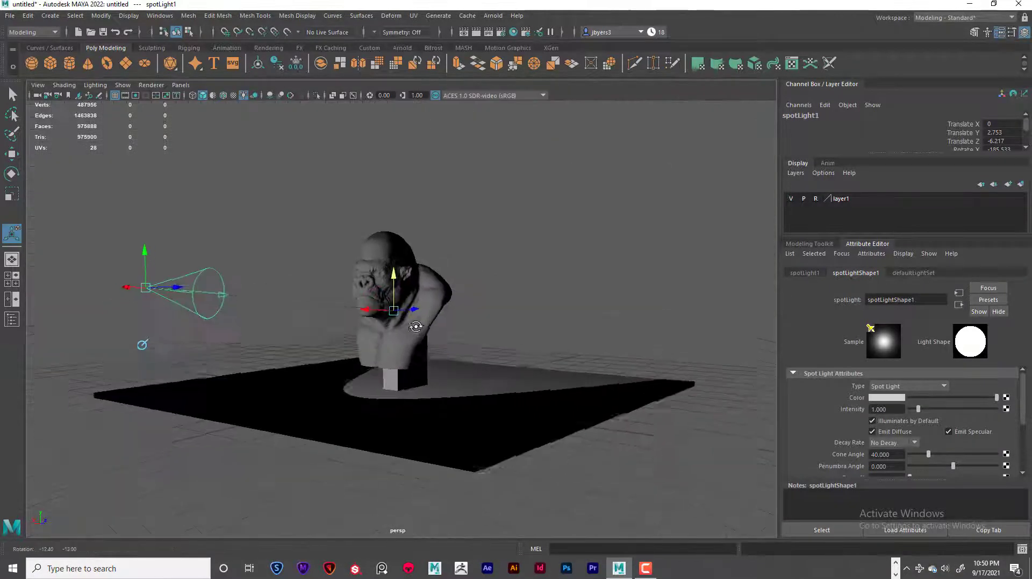
# - Raise the spot light to about 5.31 on the Y axis and move it sideways to about 3.18 on the X axis
pyautogui.moveTo(144, 288); pyautogui.dragTo(258, 144)
pyautogui.keyDown('alt'); pyautogui.moveTo(247, 273); pyautogui.dragTo(319, 273); pyautogui.keyUp('alt')
pyautogui.moveTo(532, 278); pyautogui.dragTo(298, 300)
pyautogui.keyDown('alt'); pyautogui.moveTo(401, 323); pyautogui.dragTo(411, 382); pyautogui.keyUp('alt')
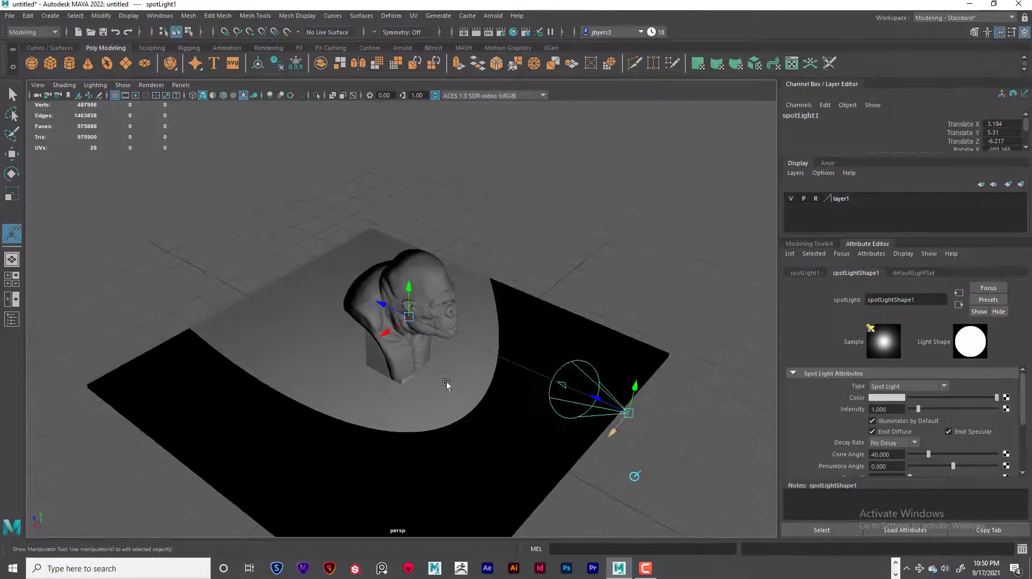
# - Move the spot light to the opposite front corner of the floor, at about -4.36 on X and -5.27 on Z
pyautogui.keyDown('alt'); pyautogui.moveTo(540, 386); pyautogui.dragTo(395, 368); pyautogui.keyUp('alt')
pyautogui.scroll(-3, 474, 356)
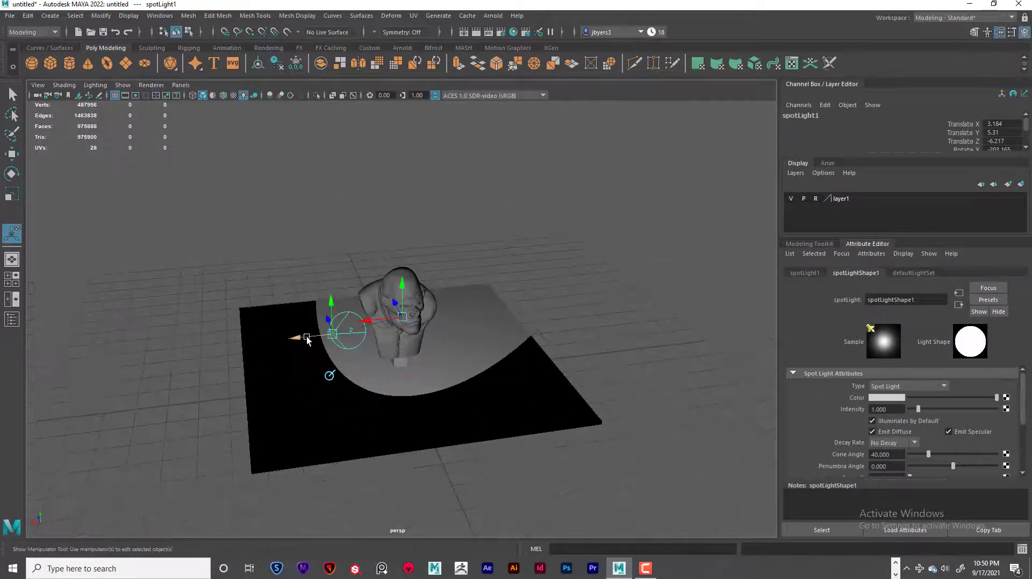
pyautogui.moveTo(308, 338); pyautogui.dragTo(468, 327)
pyautogui.moveTo(370, 282); pyautogui.dragTo(454, 331)
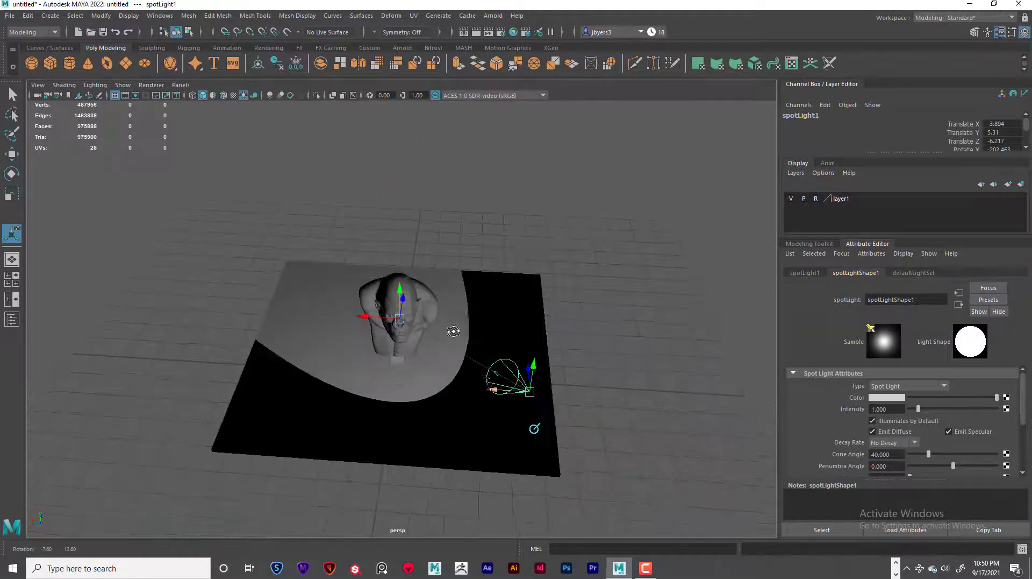
pyautogui.moveTo(494, 392); pyautogui.dragTo(411, 373)
pyautogui.press('space')
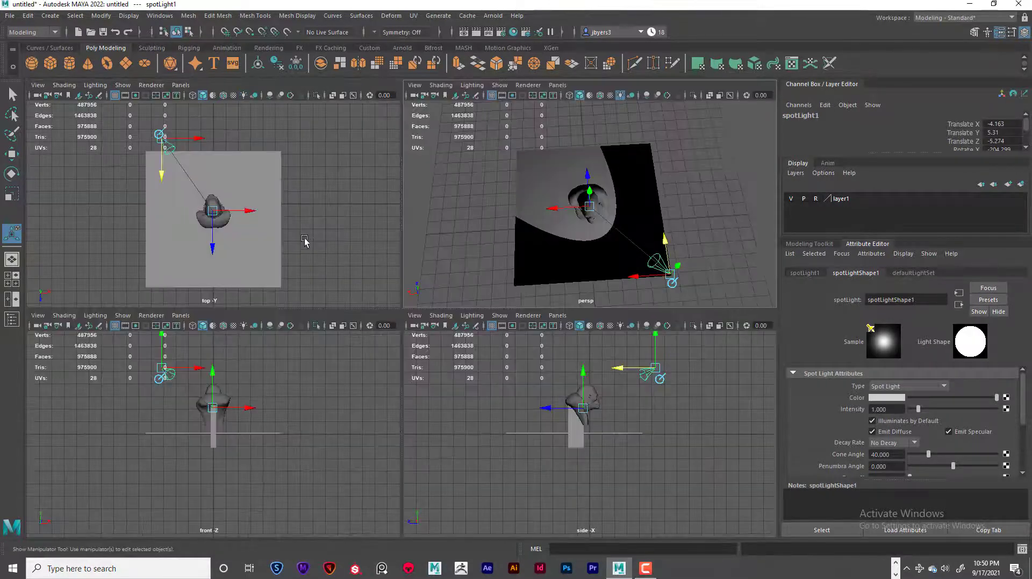
pyautogui.press('space')
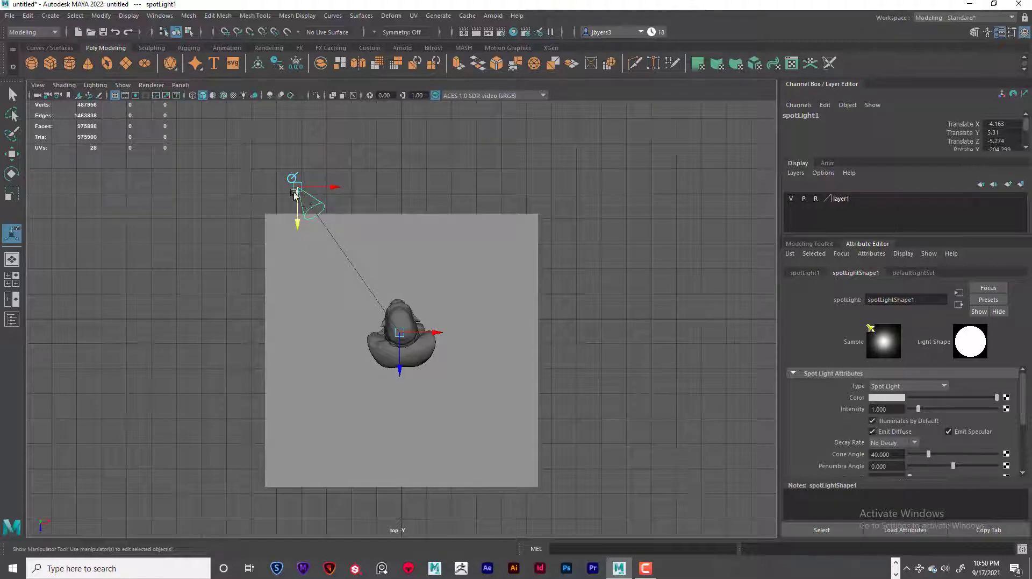
pyautogui.moveTo(324, 203)
pyautogui.mouseDown()
pyautogui.moveTo(307, 192)
pyautogui.moveTo(326, 199)
pyautogui.mouseUp()
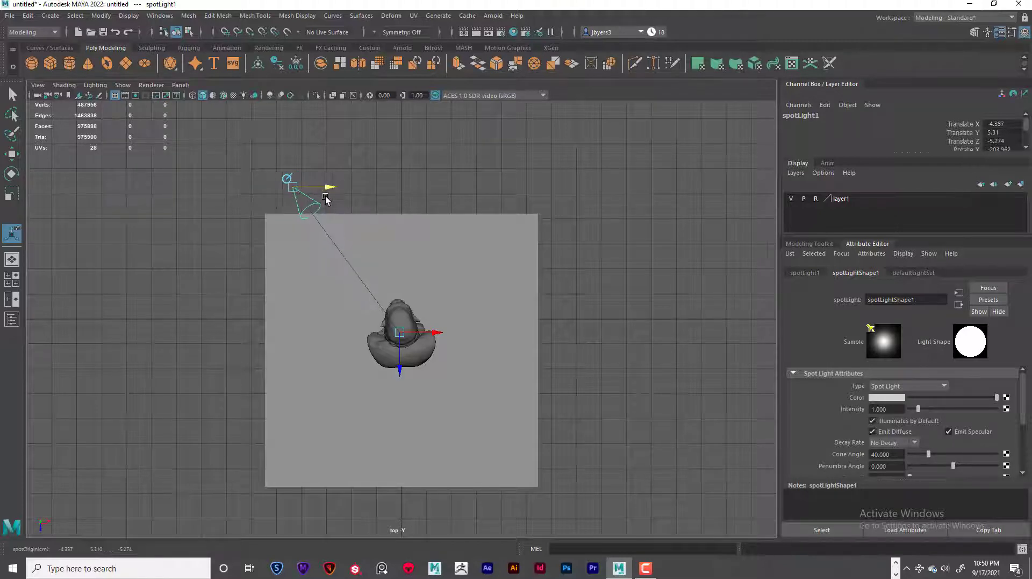
pyautogui.press('space')
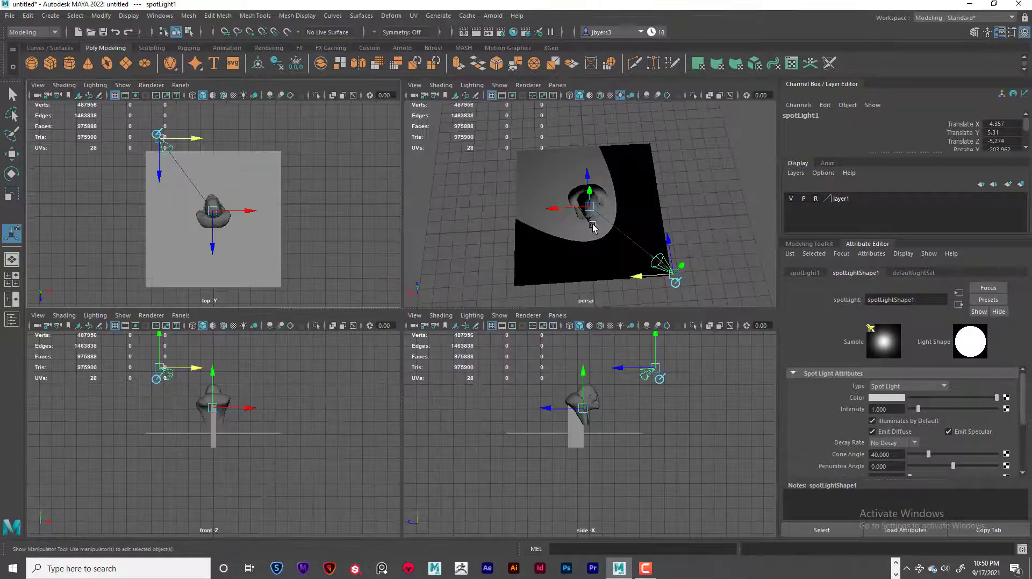
pyautogui.press('space')
pyautogui.keyDown('alt'); pyautogui.moveTo(528, 272); pyautogui.dragTo(428, 272); pyautogui.keyUp('alt')
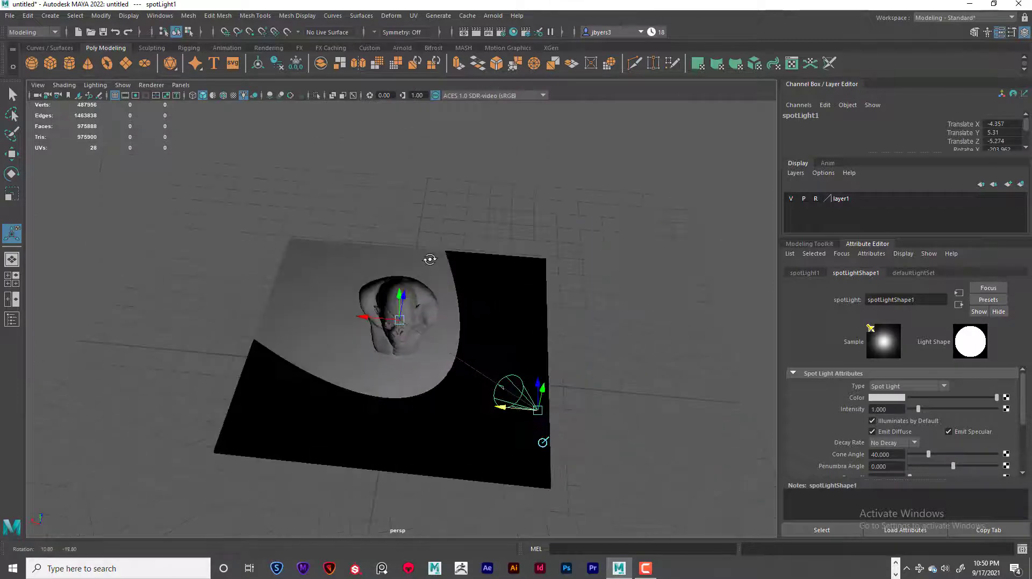
# - Duplicate the spot light and move the copy across to about 3.48 on the X axis, mirroring the first light
pyautogui.press('space')
pyautogui.press('space')
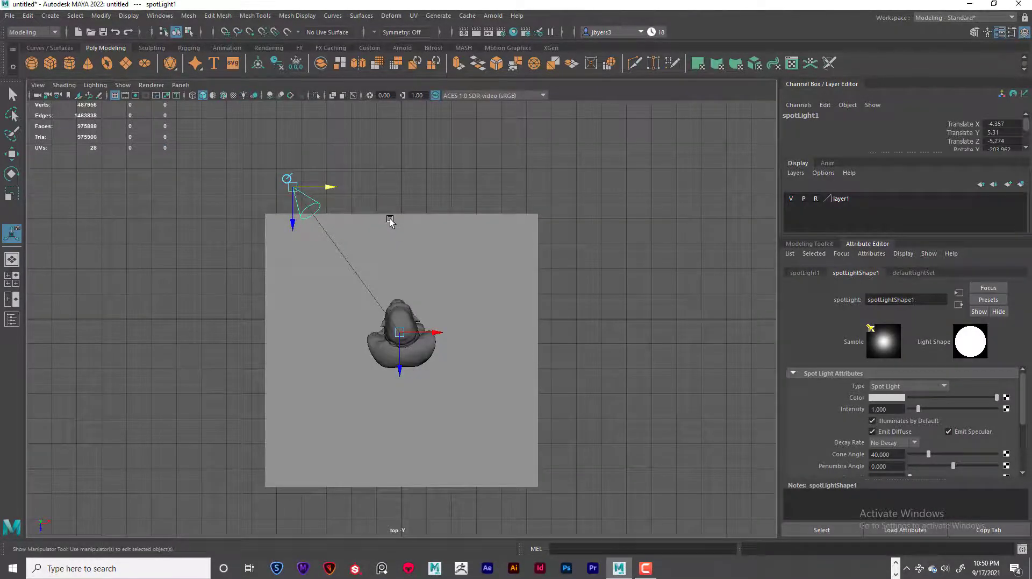
pyautogui.hotkey('ctrl', 'd')
pyautogui.moveTo(391, 213); pyautogui.dragTo(524, 217, button='middle')
pyautogui.press('space')
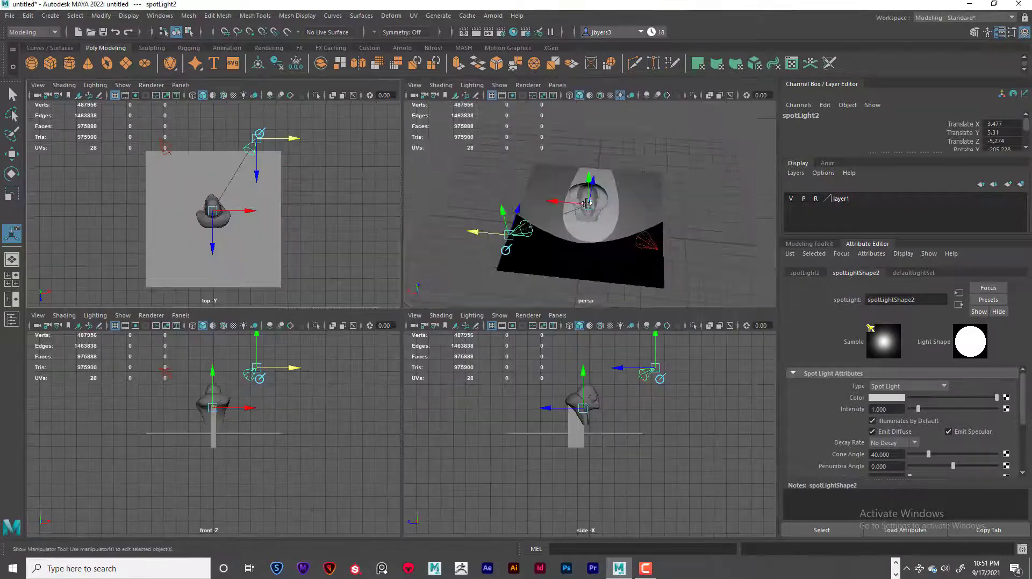
pyautogui.press('space')
pyautogui.keyDown('alt'); pyautogui.moveTo(461, 323); pyautogui.dragTo(433, 290); pyautogui.keyUp('alt')
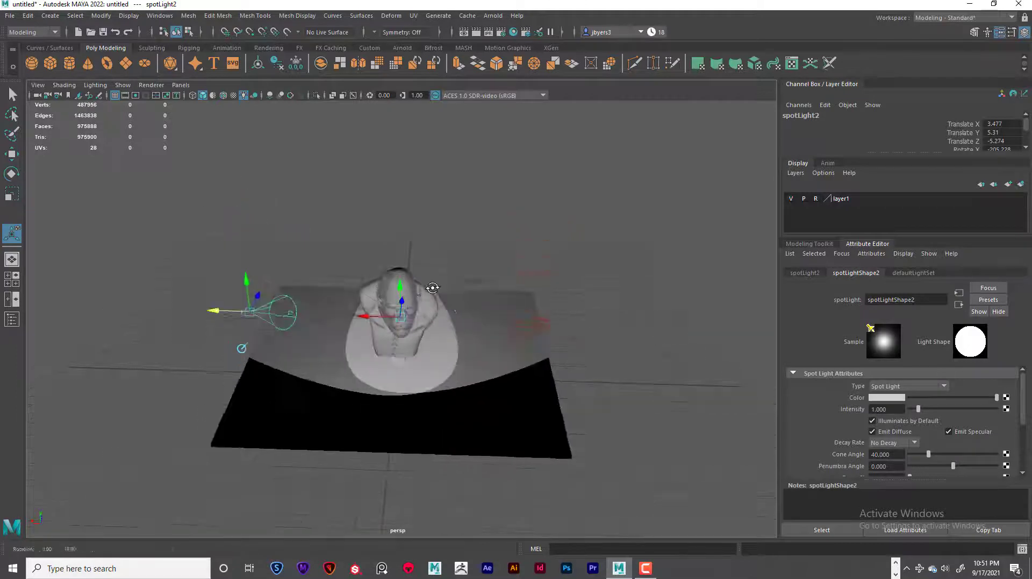
# - Examine both spot lights around the bust and cycle the second light's manipulator to its cone handle
pyautogui.click(545, 329)
pyautogui.keyDown('alt'); pyautogui.moveTo(546, 329); pyautogui.dragTo(468, 293); pyautogui.keyUp('alt')
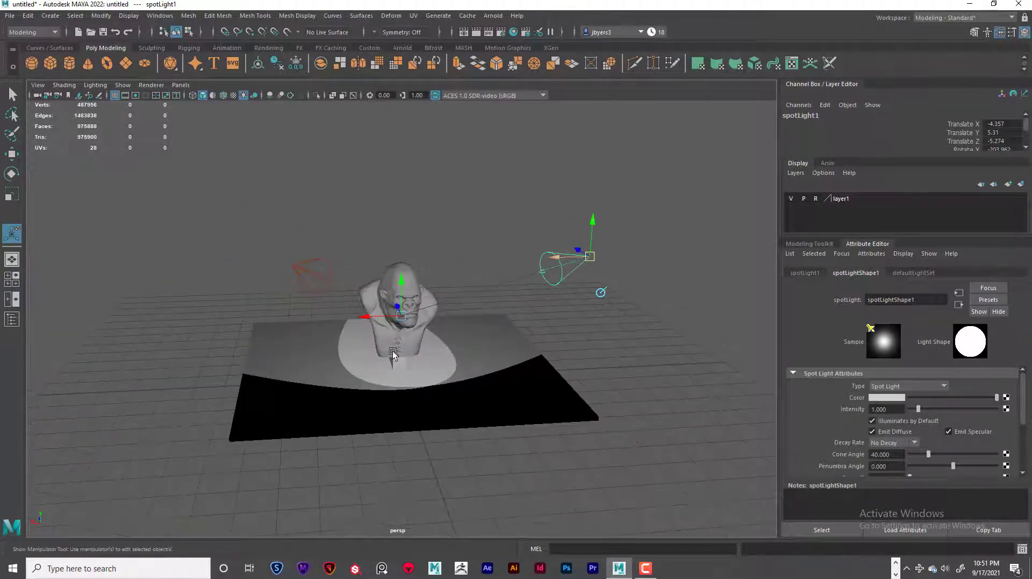
pyautogui.click(301, 282)
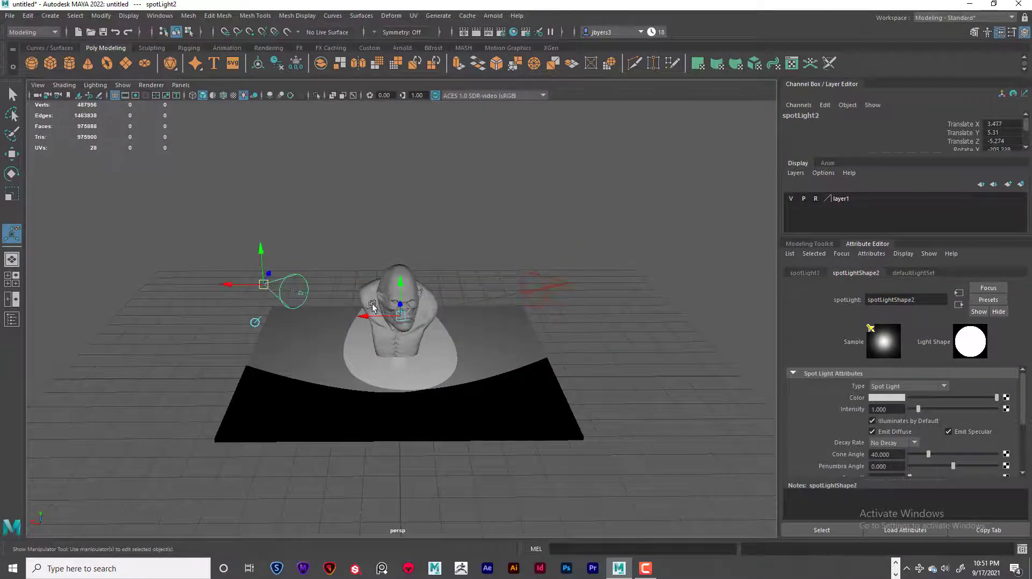
pyautogui.keyDown('alt'); pyautogui.moveTo(371, 306); pyautogui.dragTo(318, 309); pyautogui.keyUp('alt')
pyautogui.scroll(5, 333, 326)
pyautogui.keyDown('alt'); pyautogui.moveTo(317, 310); pyautogui.dragTo(431, 327, button='middle'); pyautogui.keyUp('alt')
pyautogui.keyDown('alt'); pyautogui.moveTo(369, 307); pyautogui.dragTo(344, 311); pyautogui.keyUp('alt')
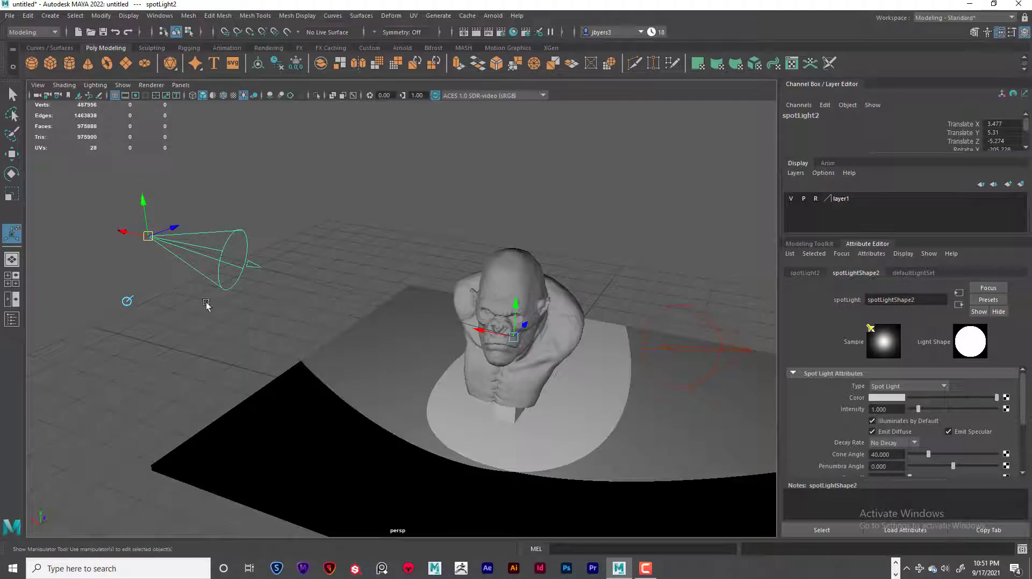
pyautogui.click(131, 301)
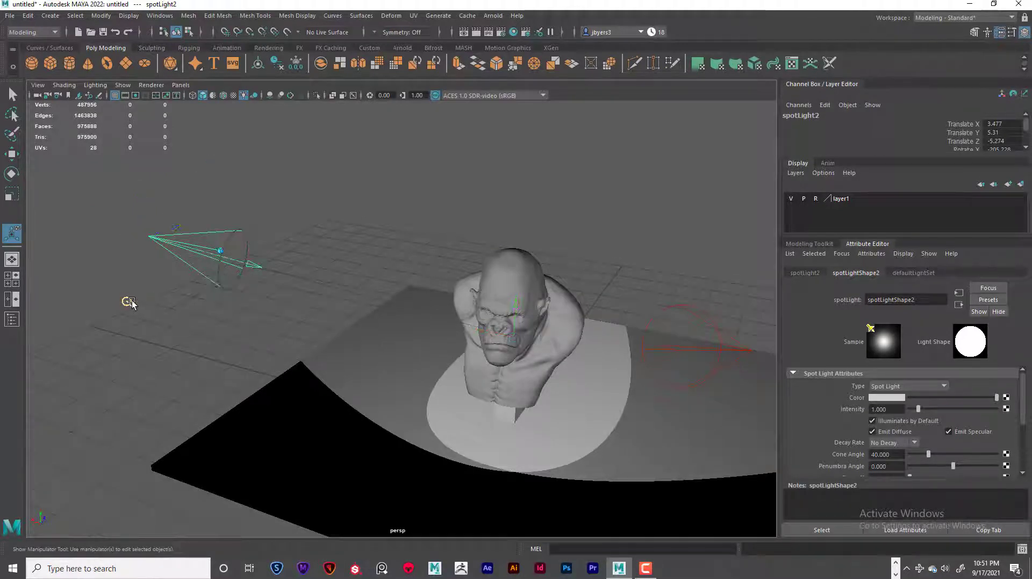
pyautogui.keyDown('alt'); pyautogui.moveTo(317, 293); pyautogui.dragTo(280, 297); pyautogui.keyUp('alt')
pyautogui.keyDown('alt'); pyautogui.moveTo(213, 243); pyautogui.dragTo(207, 254); pyautogui.keyUp('alt')
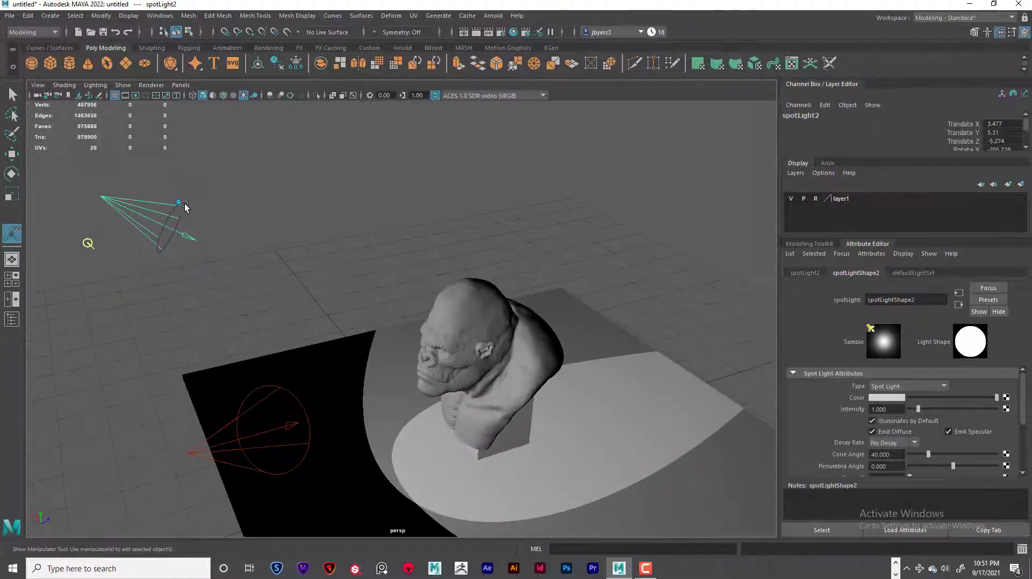
# - Set the intensity of the first spot light, spotLight1, to 0
pyautogui.keyDown('alt'); pyautogui.moveTo(184, 207); pyautogui.dragTo(240, 227); pyautogui.keyUp('alt')
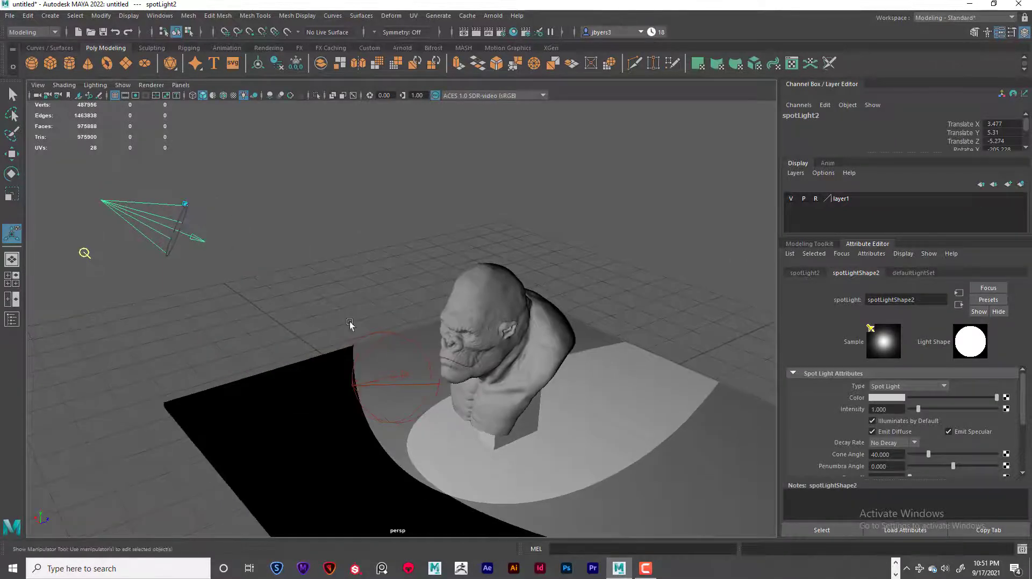
pyautogui.click(384, 384)
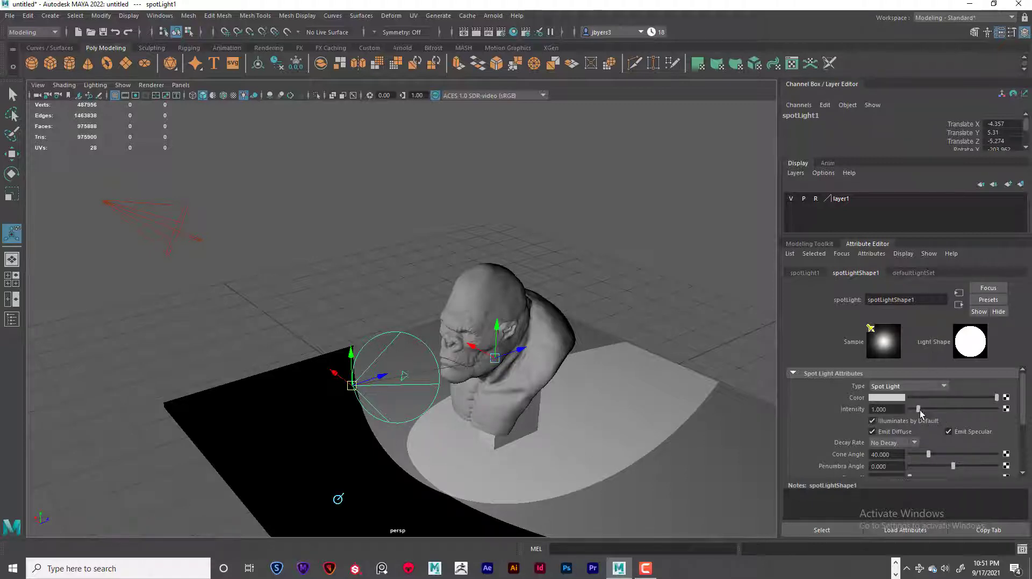
pyautogui.moveTo(918, 408); pyautogui.dragTo(873, 402)
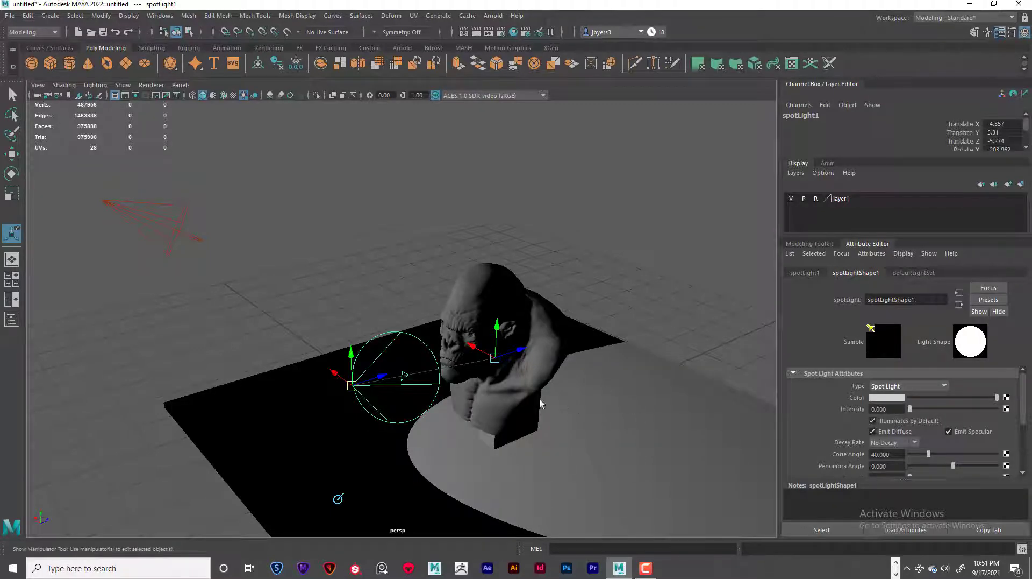
# - Widen the cone angle of spotLight2 to about 71 degrees
pyautogui.keyDown('alt'); pyautogui.moveTo(540, 403); pyautogui.dragTo(407, 376); pyautogui.keyUp('alt')
pyautogui.click(236, 238)
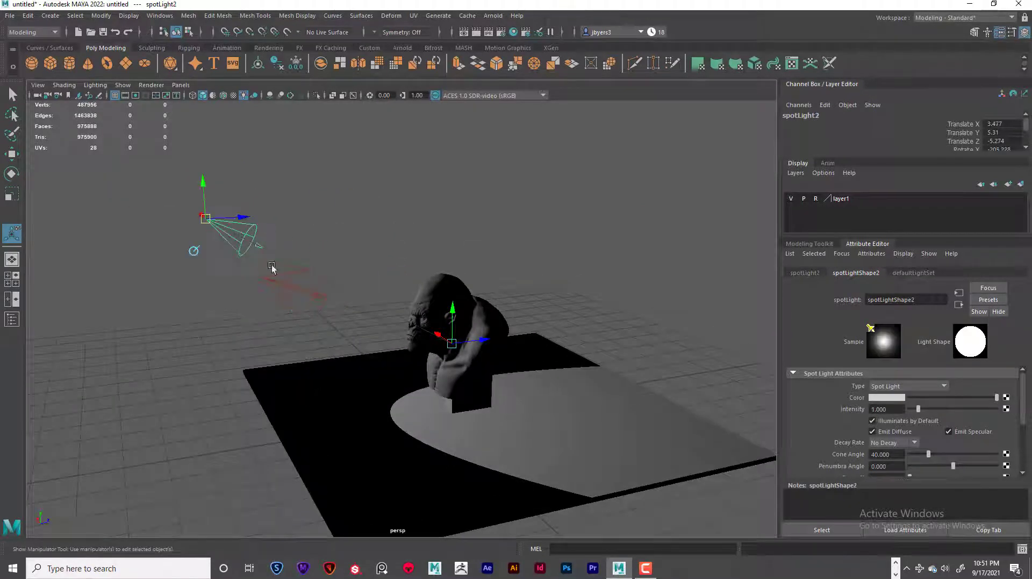
pyautogui.keyDown('alt'); pyautogui.moveTo(271, 269); pyautogui.dragTo(273, 276); pyautogui.keyUp('alt')
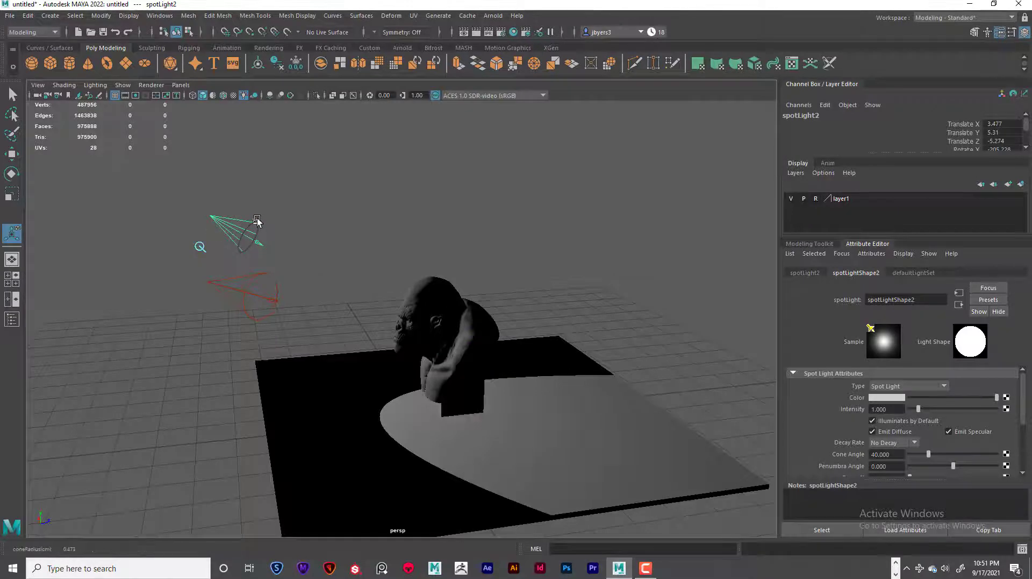
pyautogui.moveTo(257, 220); pyautogui.dragTo(278, 222)
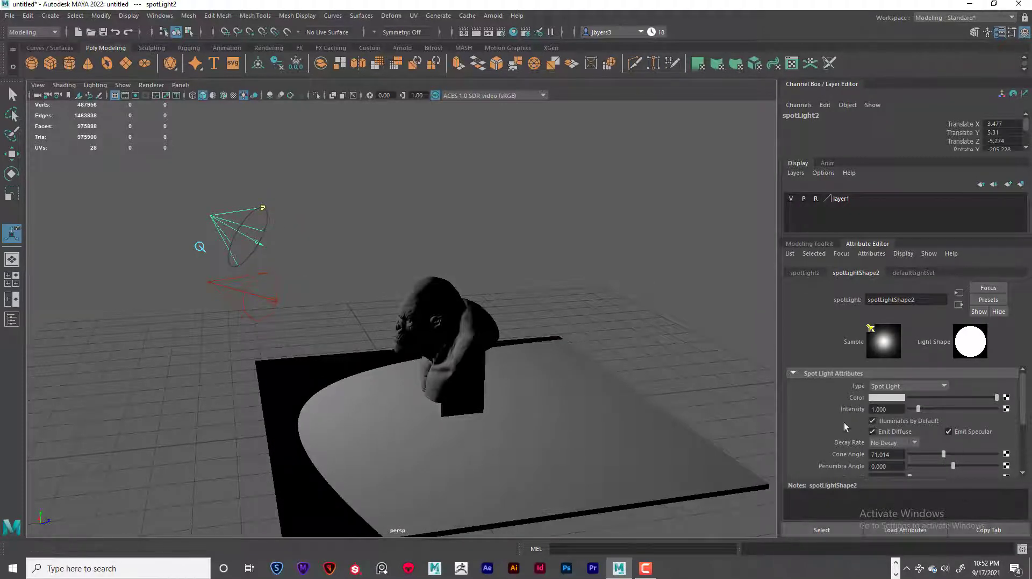
# - Expand the shadow settings of spotLight2 and review its depth map and ray trace shadow options
pyautogui.keyDown('alt'); pyautogui.moveTo(565, 424); pyautogui.dragTo(535, 398); pyautogui.keyUp('alt')
pyautogui.scroll(-3, 941, 444)
pyautogui.scroll(2, 955, 412)
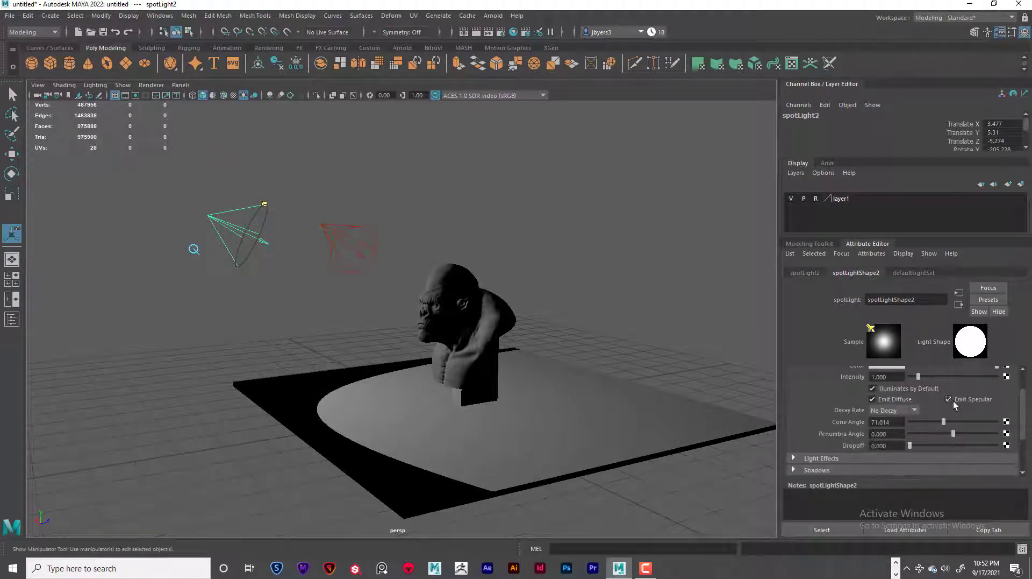
pyautogui.scroll(-4, 925, 412)
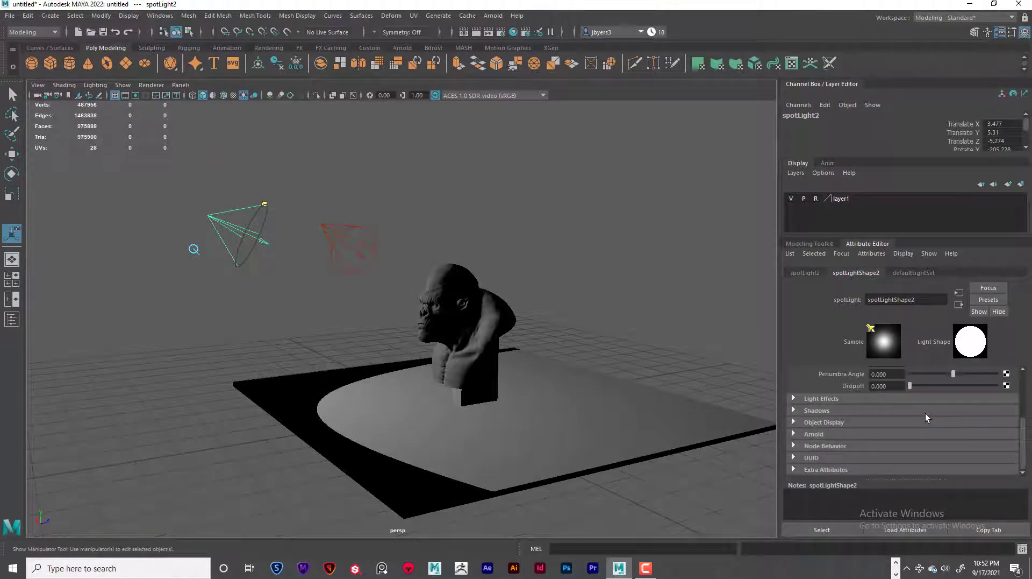
pyautogui.click(794, 411)
pyautogui.scroll(-5, 893, 417)
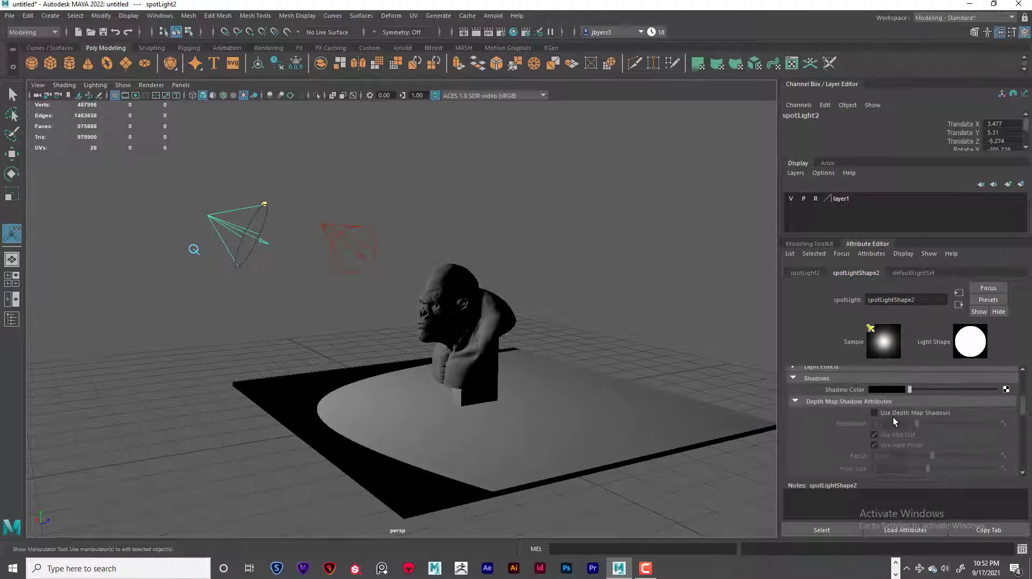
pyautogui.scroll(-2, 894, 418)
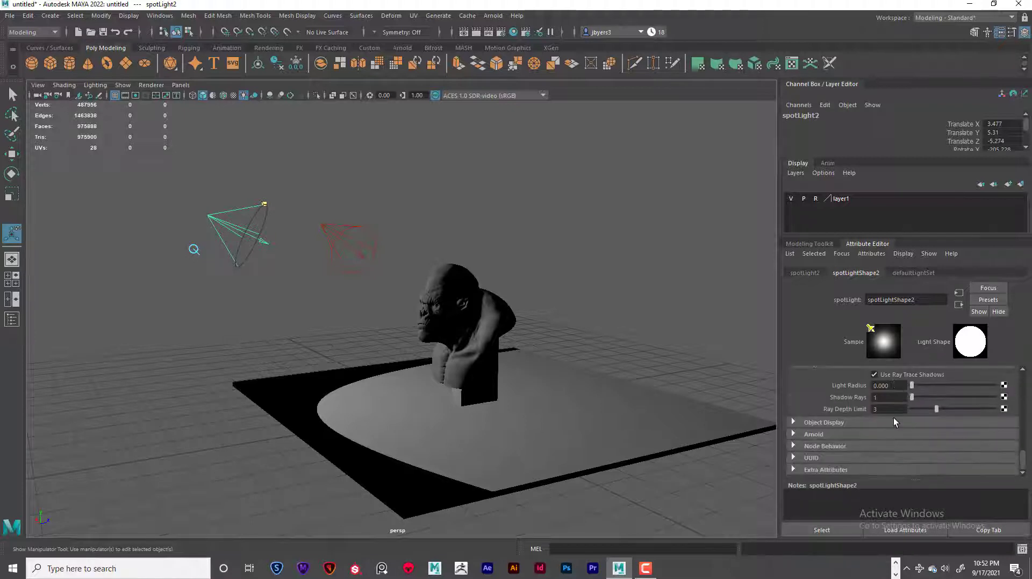
# - Widen the penumbra of spotLight2 to soften the edge of its beam on the floor
pyautogui.scroll(1, 894, 418)
pyautogui.scroll(-2, 913, 430)
pyautogui.keyDown('alt'); pyautogui.moveTo(454, 353); pyautogui.dragTo(508, 262); pyautogui.keyUp('alt')
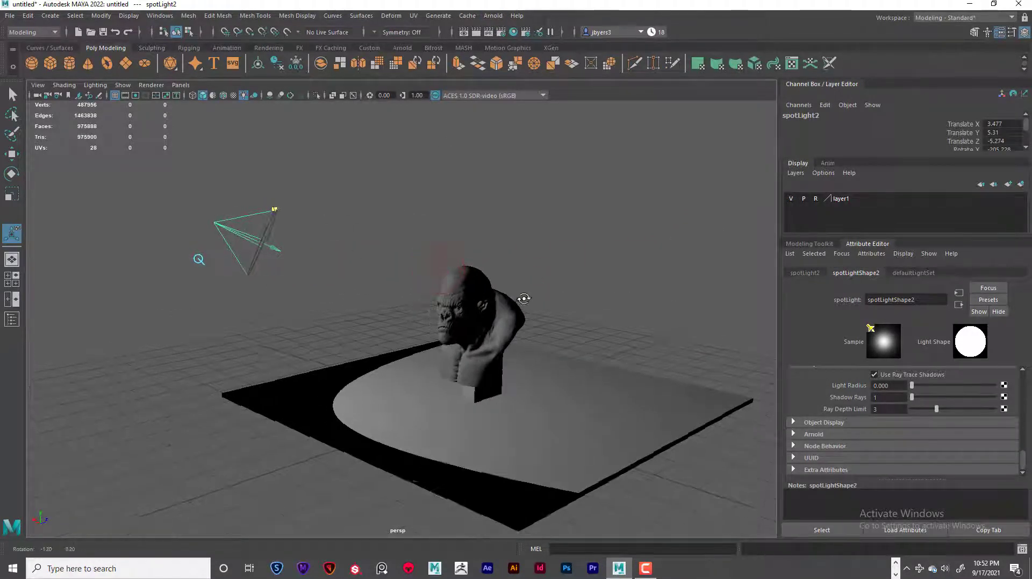
pyautogui.keyDown('alt'); pyautogui.moveTo(526, 299); pyautogui.dragTo(536, 307); pyautogui.keyUp('alt')
pyautogui.keyDown('alt'); pyautogui.moveTo(548, 247); pyautogui.dragTo(308, 247); pyautogui.keyUp('alt')
pyautogui.moveTo(254, 206)
pyautogui.mouseDown()
pyautogui.moveTo(254, 235)
pyautogui.moveTo(299, 247)
pyautogui.moveTo(249, 212)
pyautogui.moveTo(253, 204)
pyautogui.moveTo(242, 216)
pyautogui.moveTo(279, 194)
pyautogui.moveTo(270, 200)
pyautogui.mouseUp()
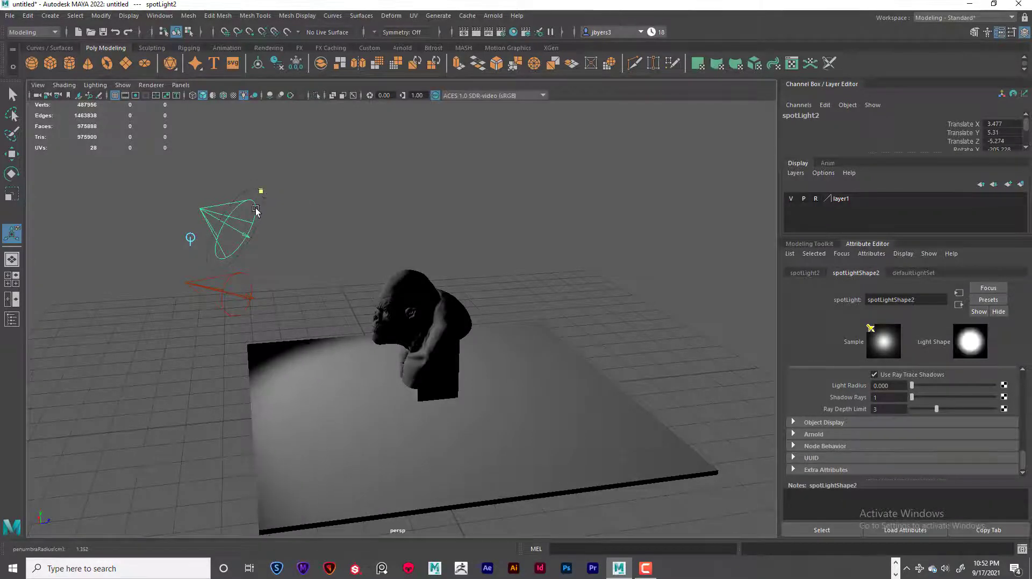
# - Narrow the cone angle of spotLight2 to about 43 degrees with a penumbra angle of about 17 degrees
pyautogui.click(192, 240)
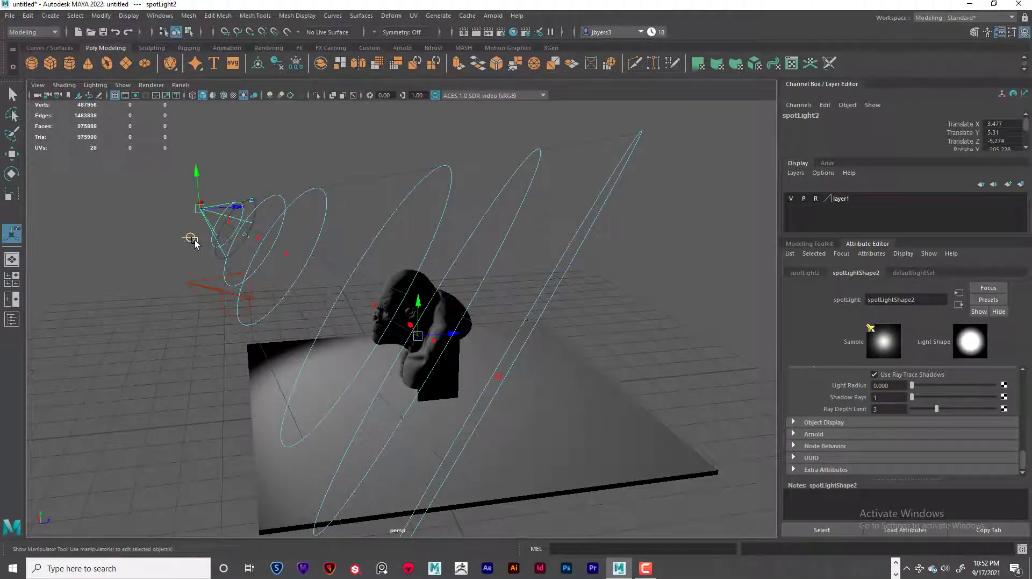
pyautogui.click(192, 239)
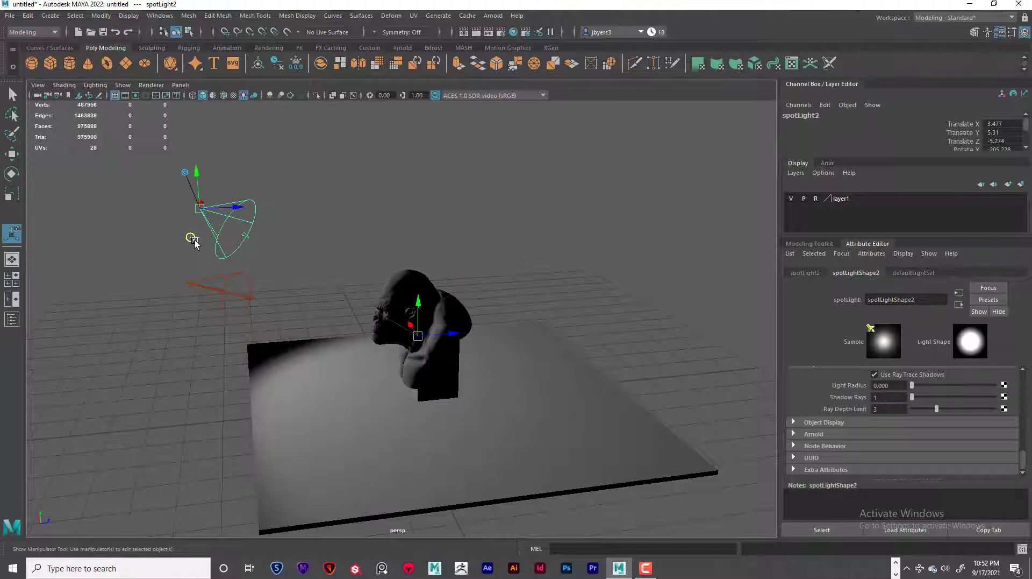
pyautogui.click(195, 238)
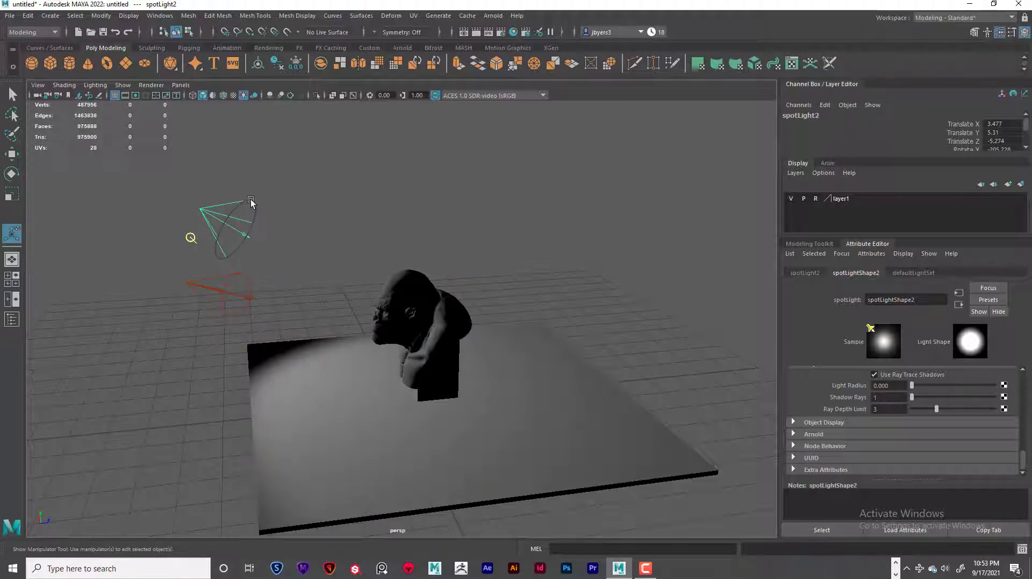
pyautogui.moveTo(251, 201); pyautogui.dragTo(244, 216)
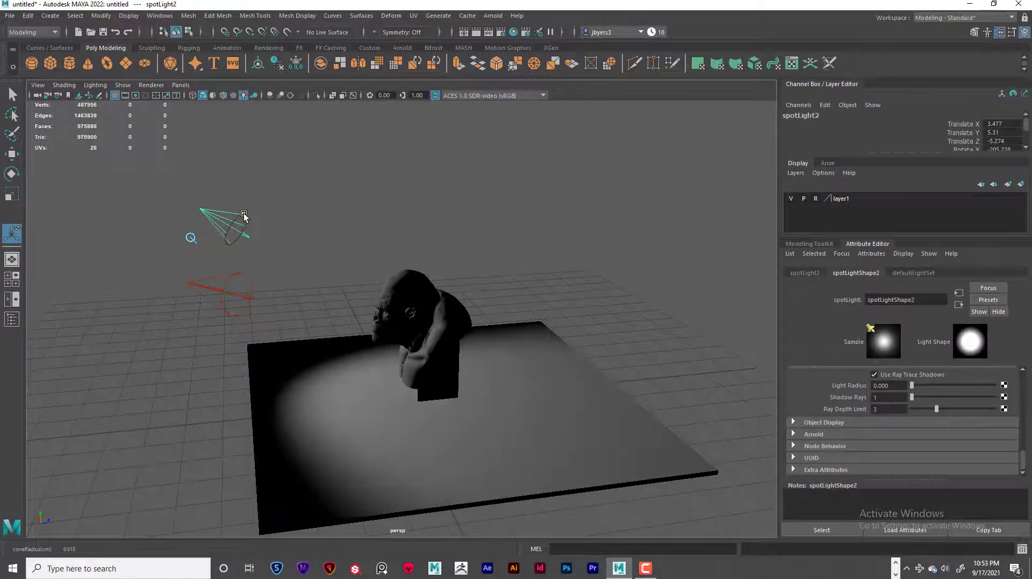
pyautogui.keyDown('alt'); pyautogui.moveTo(425, 272); pyautogui.dragTo(521, 267); pyautogui.keyUp('alt')
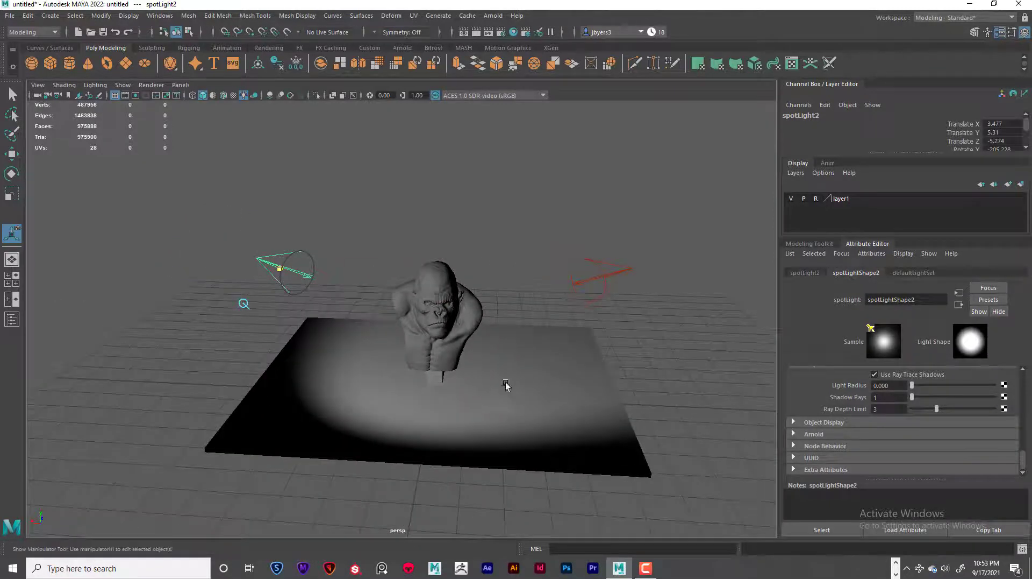
pyautogui.keyDown('alt'); pyautogui.moveTo(507, 385); pyautogui.dragTo(300, 302); pyautogui.keyUp('alt')
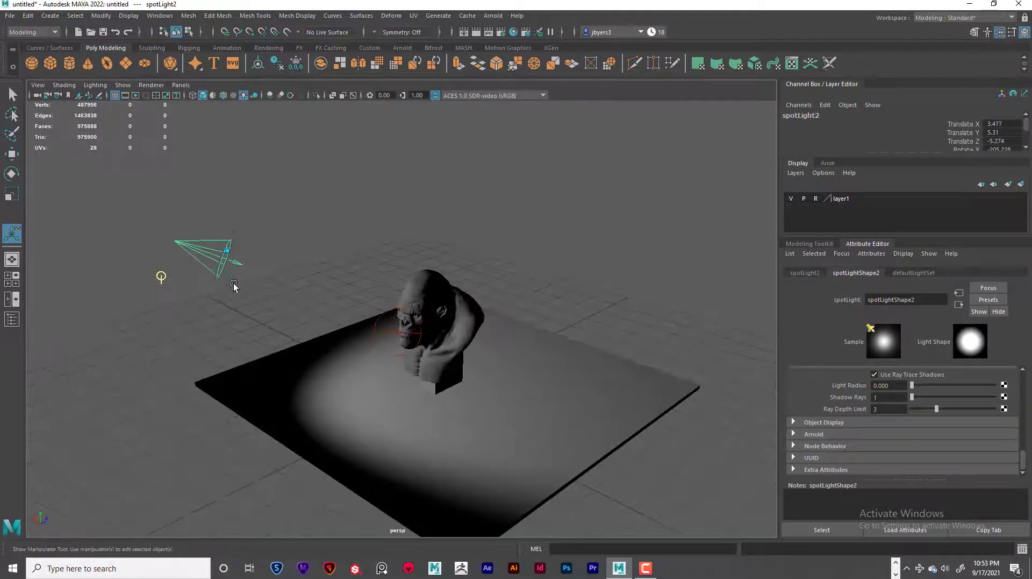
pyautogui.keyDown('alt'); pyautogui.moveTo(233, 286); pyautogui.dragTo(246, 260); pyautogui.keyUp('alt')
pyautogui.moveTo(240, 217); pyautogui.dragTo(595, 298)
# - Raise the intensity of the opposite spot light, spotLight1, to 0.625
pyautogui.click(605, 298)
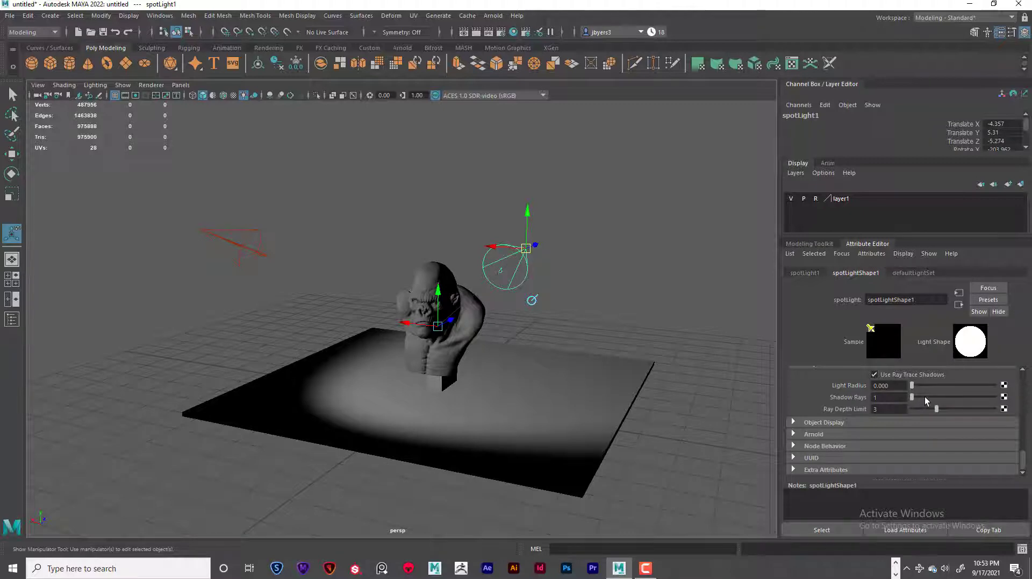
pyautogui.scroll(5, 926, 397)
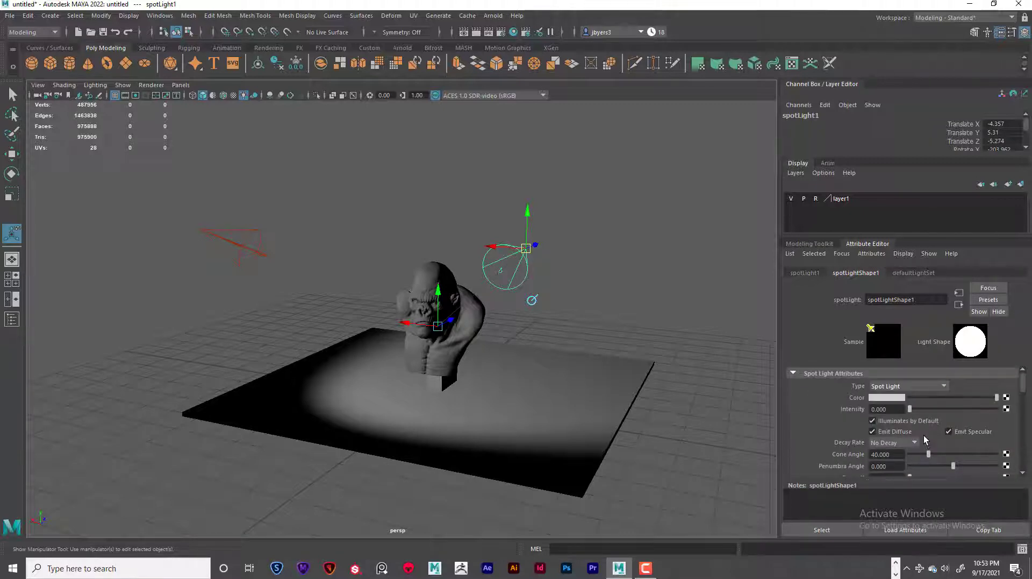
pyautogui.moveTo(910, 412); pyautogui.dragTo(915, 411)
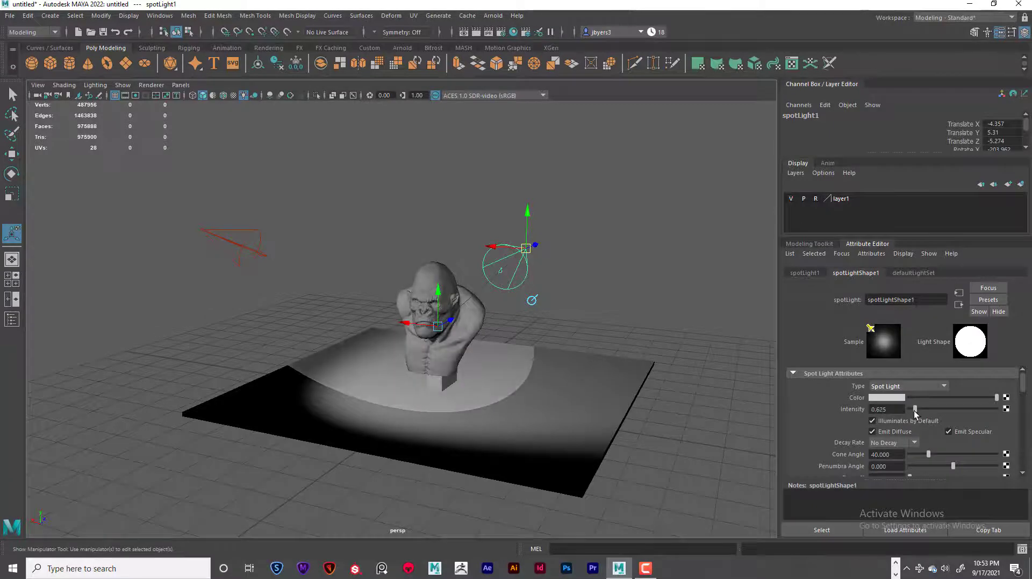
# - Set the intensity of spotLight2 to 0.5
pyautogui.keyDown('alt'); pyautogui.moveTo(513, 299); pyautogui.dragTo(468, 288); pyautogui.keyUp('alt')
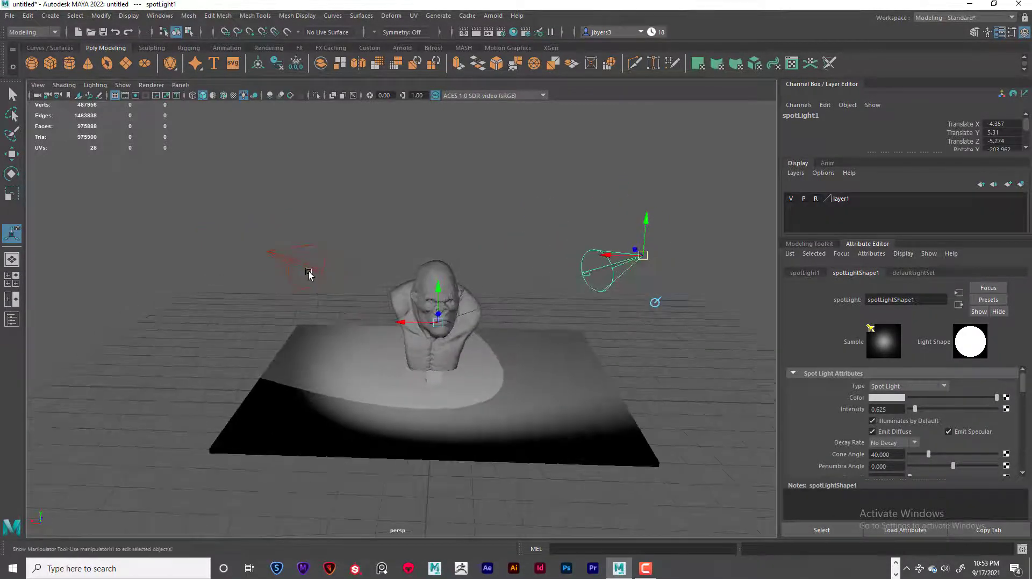
pyautogui.click(314, 277)
pyautogui.click(297, 255)
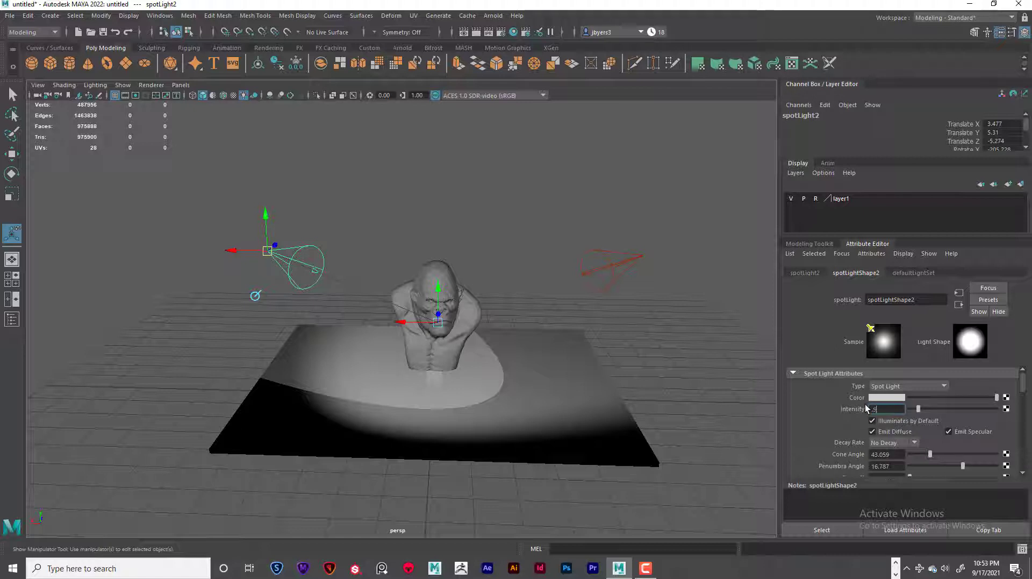
pyautogui.press('Return')
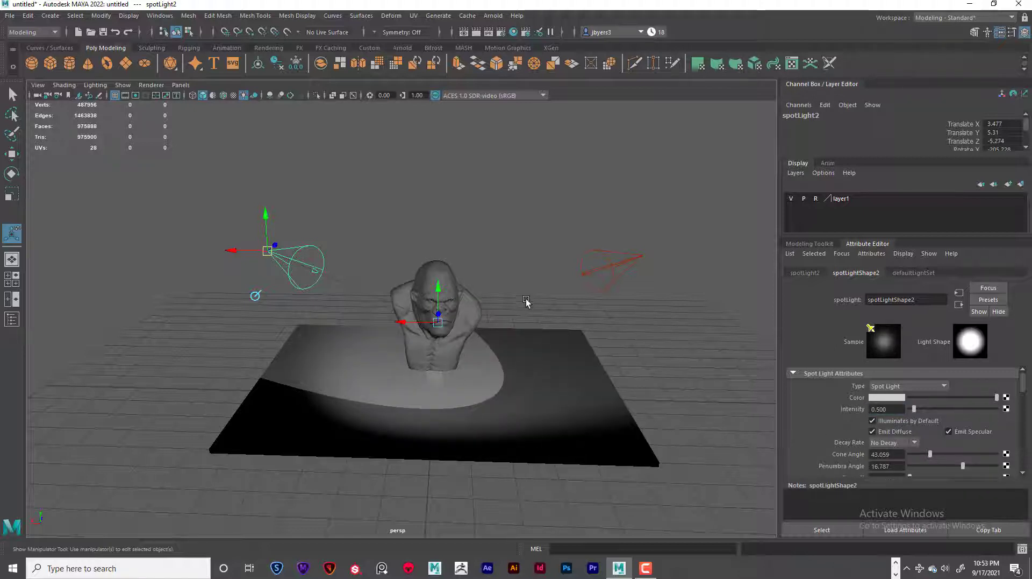
# - Set the intensity of spotLight1 to 0.8
pyautogui.click(613, 267)
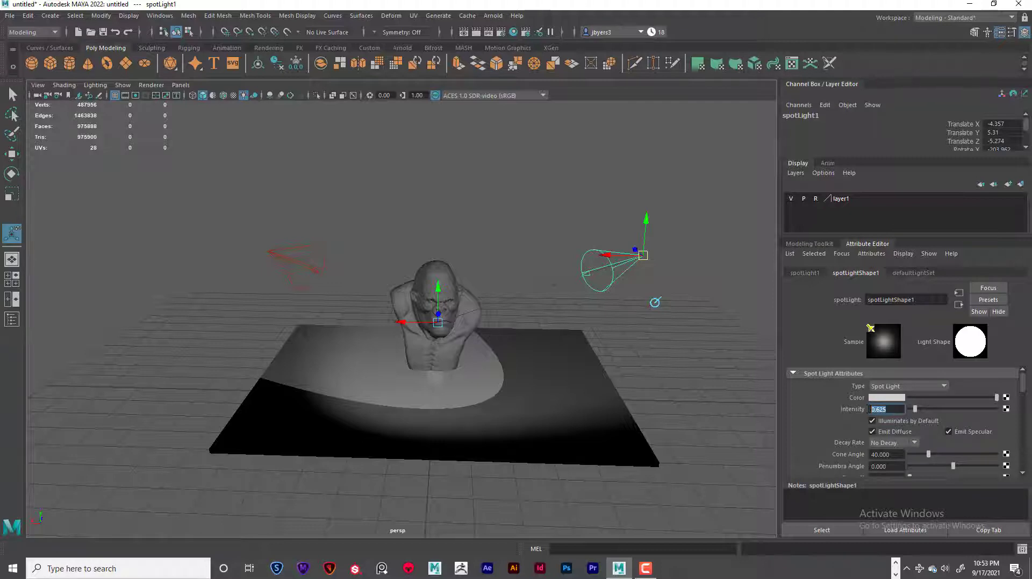
pyautogui.write('.8')
pyautogui.press('Return')
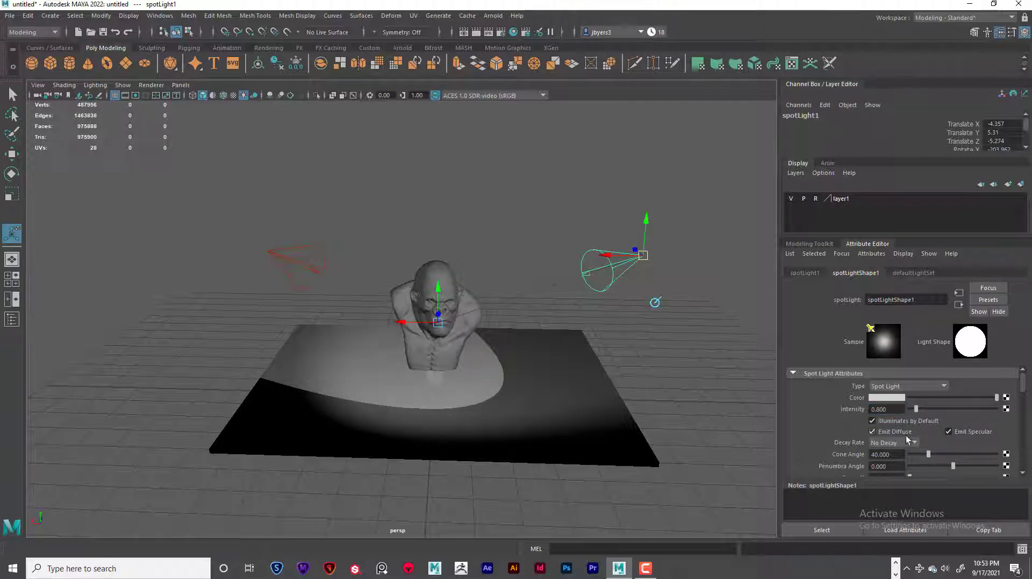
# - Move spotLight1 sideways away from the bust to a Translate X of about -6.1
pyautogui.keyDown('alt'); pyautogui.moveTo(536, 375); pyautogui.dragTo(505, 356); pyautogui.keyUp('alt')
pyautogui.scroll(-3, 520, 328)
pyautogui.moveTo(323, 324); pyautogui.dragTo(492, 342)
pyautogui.scroll(-8, 491, 355)
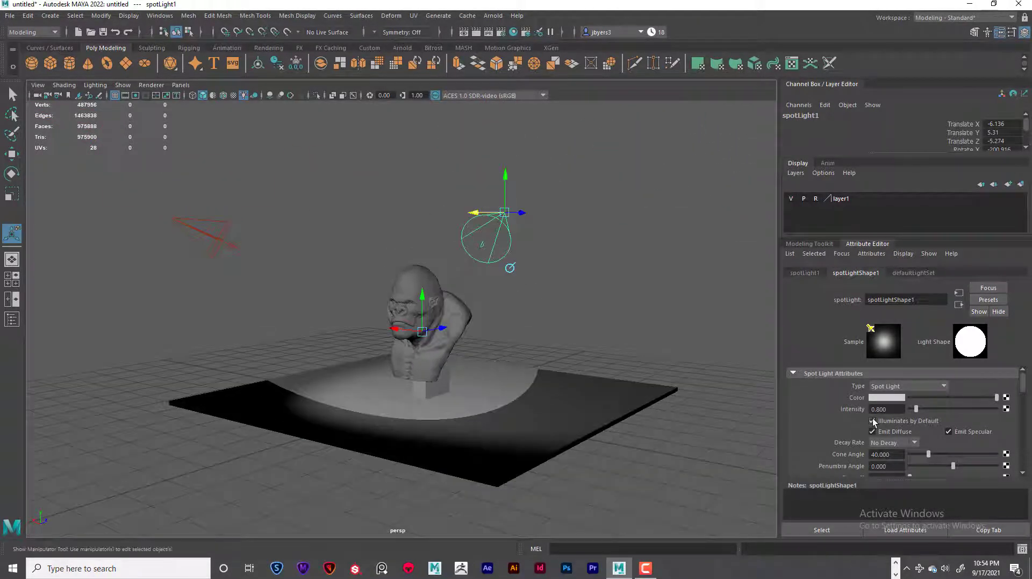
# - Widen the cone angle of spotLight1 to about 60 degrees and set its penumbra angle to about -13 degrees
pyautogui.keyDown('alt'); pyautogui.moveTo(576, 314); pyautogui.dragTo(511, 317); pyautogui.keyUp('alt')
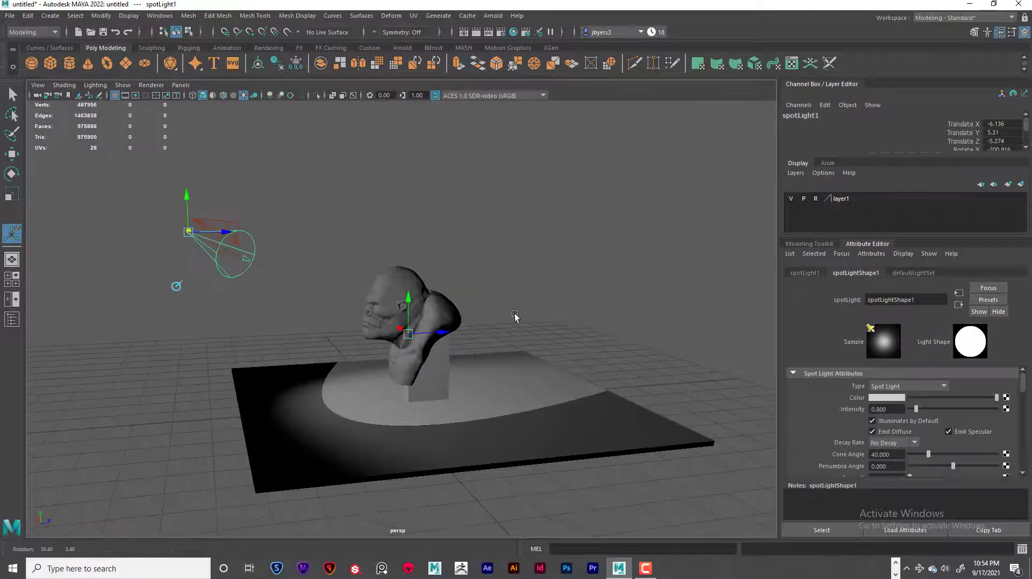
pyautogui.click(178, 287)
pyautogui.keyDown('alt'); pyautogui.moveTo(272, 289); pyautogui.dragTo(229, 299); pyautogui.keyUp('alt')
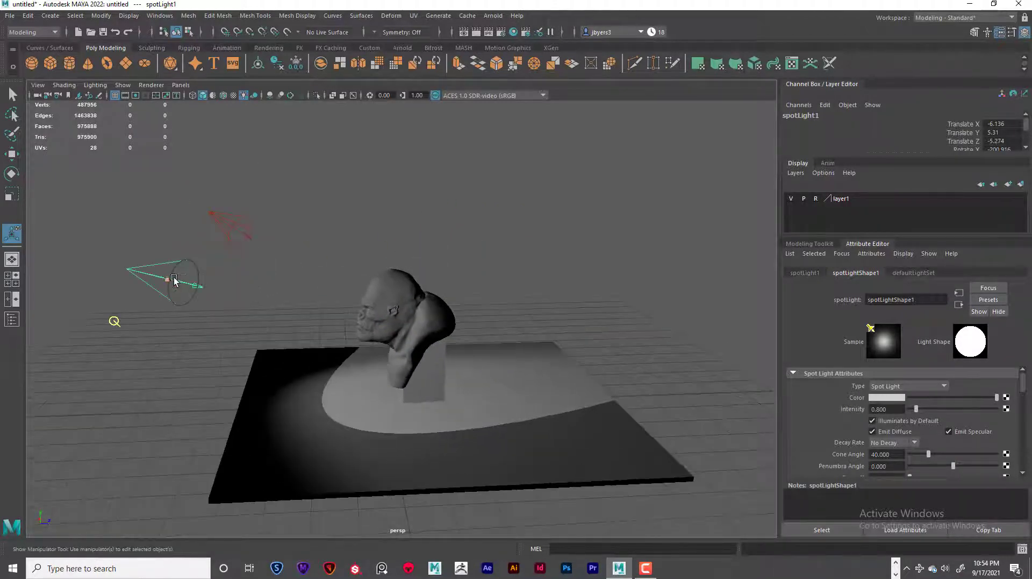
pyautogui.moveTo(168, 280); pyautogui.dragTo(488, 299)
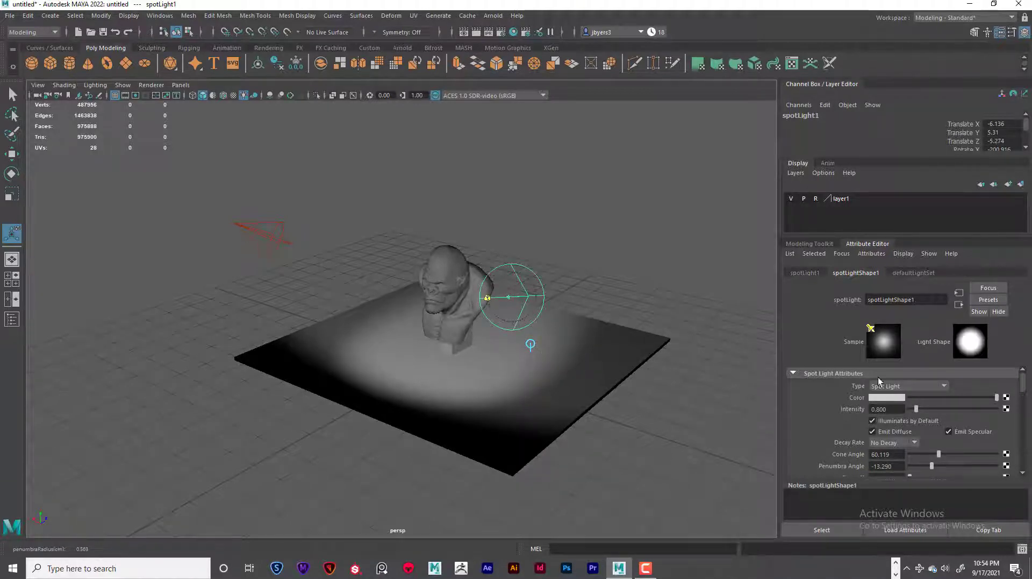
# - Detach the Attribute Editor as a taller floating window and review the depth map and ray trace shadow settings of spotLight1
pyautogui.scroll(-3, 972, 441)
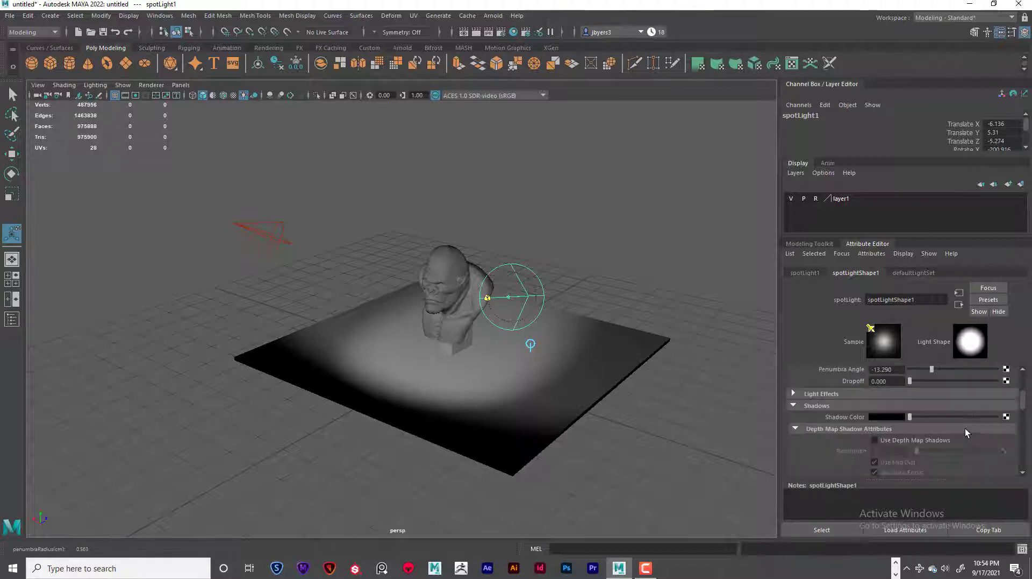
pyautogui.scroll(-2, 888, 425)
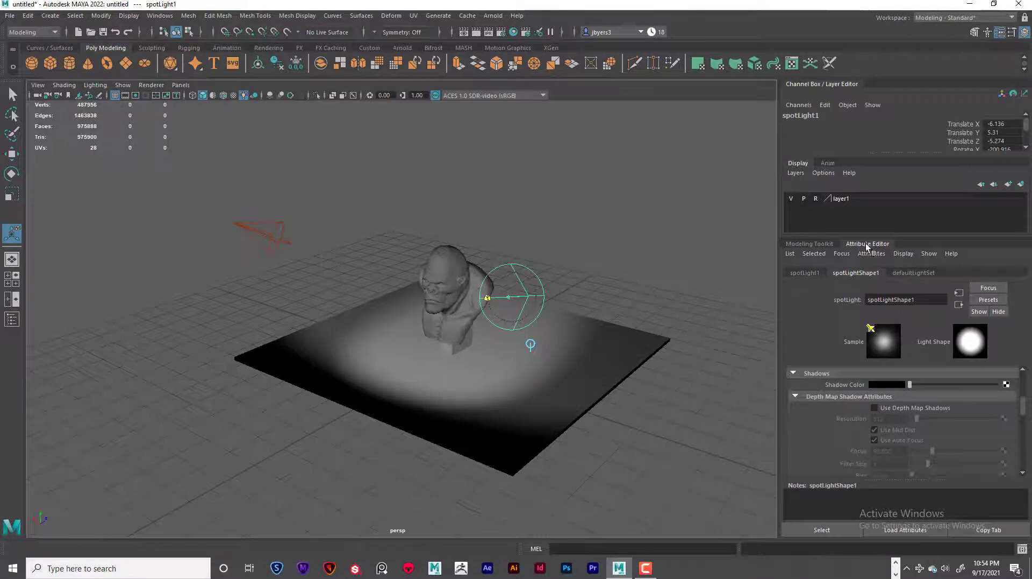
pyautogui.moveTo(867, 243); pyautogui.dragTo(740, 123)
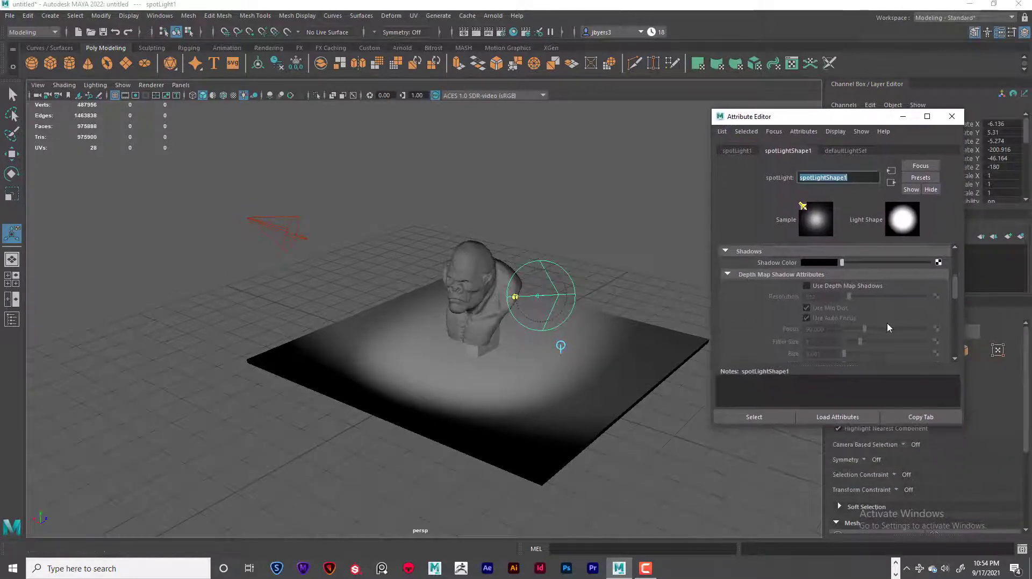
pyautogui.scroll(2, 878, 321)
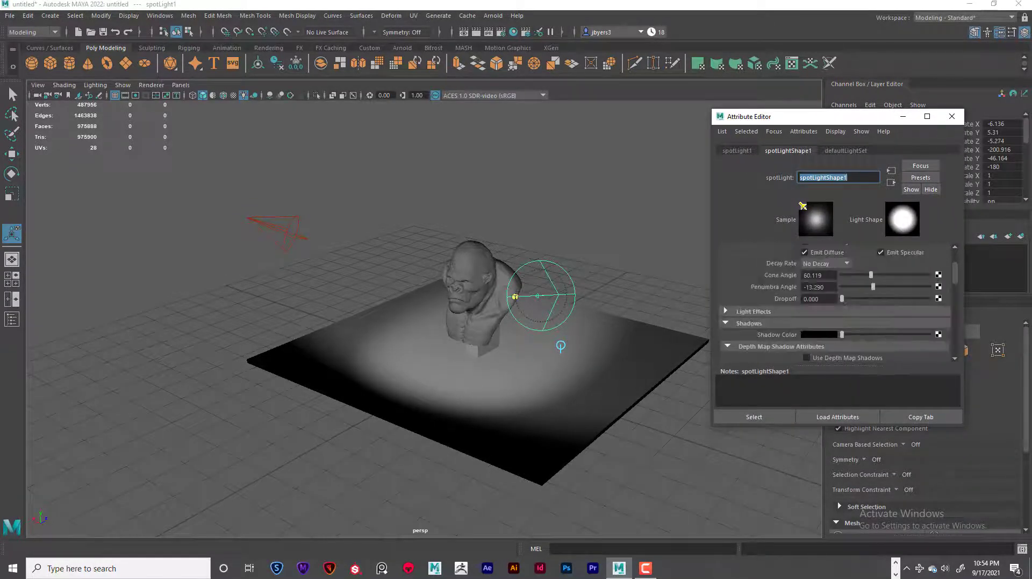
pyautogui.moveTo(930, 426); pyautogui.dragTo(934, 521)
pyautogui.scroll(2, 914, 390)
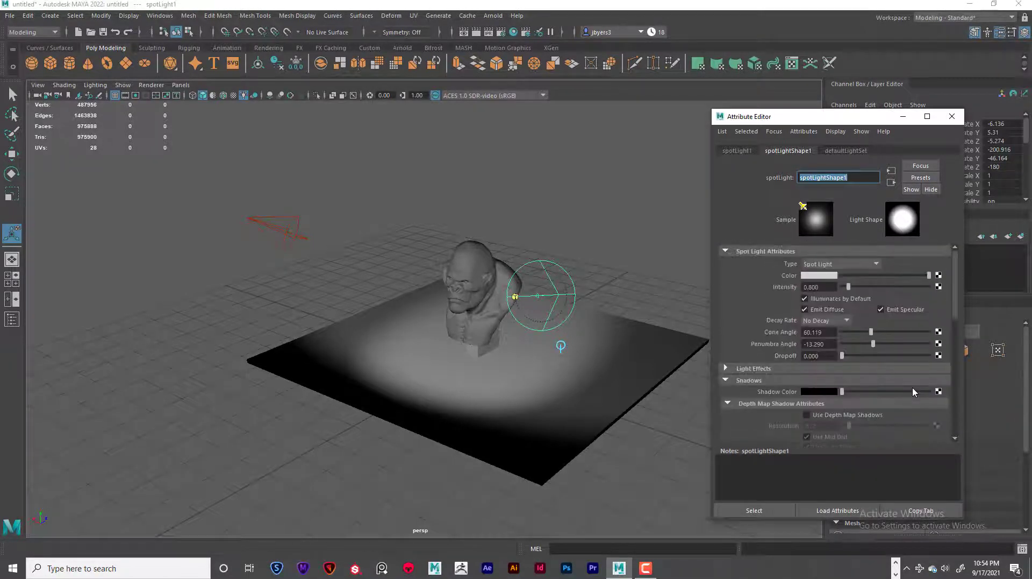
pyautogui.scroll(-10, 846, 342)
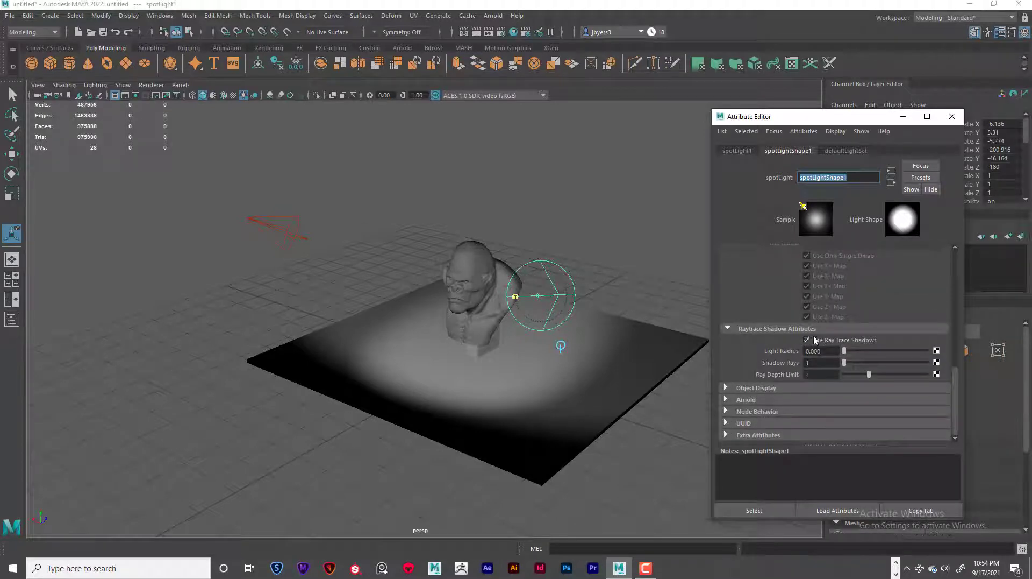
# - Turn off ray trace shadows for spotLight2 and check the lighting around the bust
pyautogui.keyDown('alt'); pyautogui.moveTo(501, 330); pyautogui.dragTo(527, 311); pyautogui.keyUp('alt')
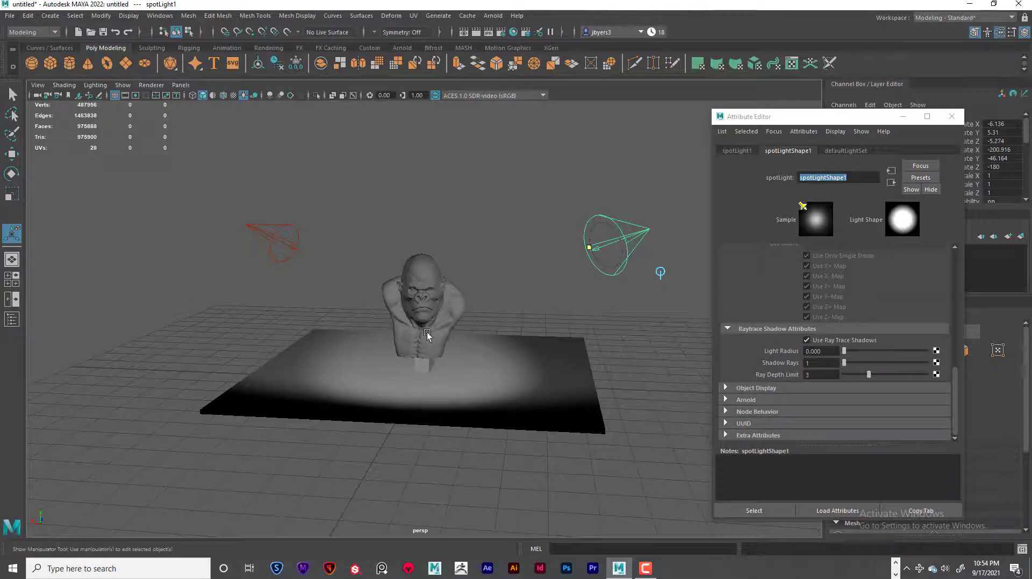
pyautogui.click(278, 247)
pyautogui.click(277, 242)
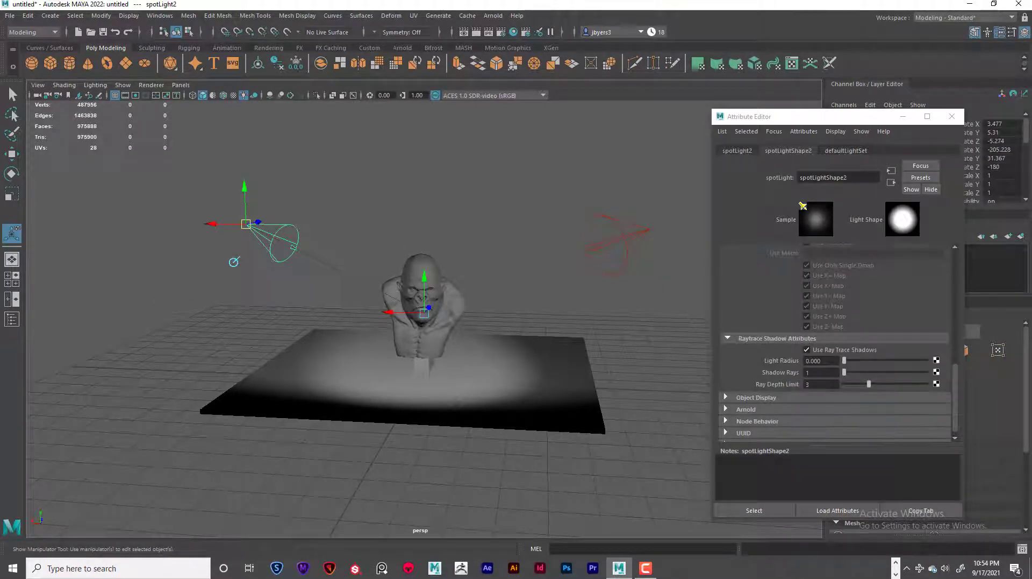
pyautogui.click(807, 350)
pyautogui.moveTo(473, 357)
pyautogui.keyDown('alt'); pyautogui.mouseDown()
pyautogui.moveTo(538, 317)
pyautogui.moveTo(544, 336)
pyautogui.moveTo(624, 334)
pyautogui.moveTo(615, 348)
pyautogui.moveTo(555, 344)
pyautogui.moveTo(563, 355)
pyautogui.moveTo(598, 337)
pyautogui.moveTo(489, 329)
pyautogui.moveTo(560, 340)
pyautogui.moveTo(654, 327)
pyautogui.moveTo(573, 343)
pyautogui.mouseUp(); pyautogui.keyUp('alt')
pyautogui.click(582, 273)
pyautogui.keyDown('alt'); pyautogui.moveTo(385, 327); pyautogui.dragTo(349, 269); pyautogui.keyUp('alt')
# - Duplicate spotLight2 and move the copy behind the bust to a Translate Z of about 5.9
pyautogui.click(297, 244)
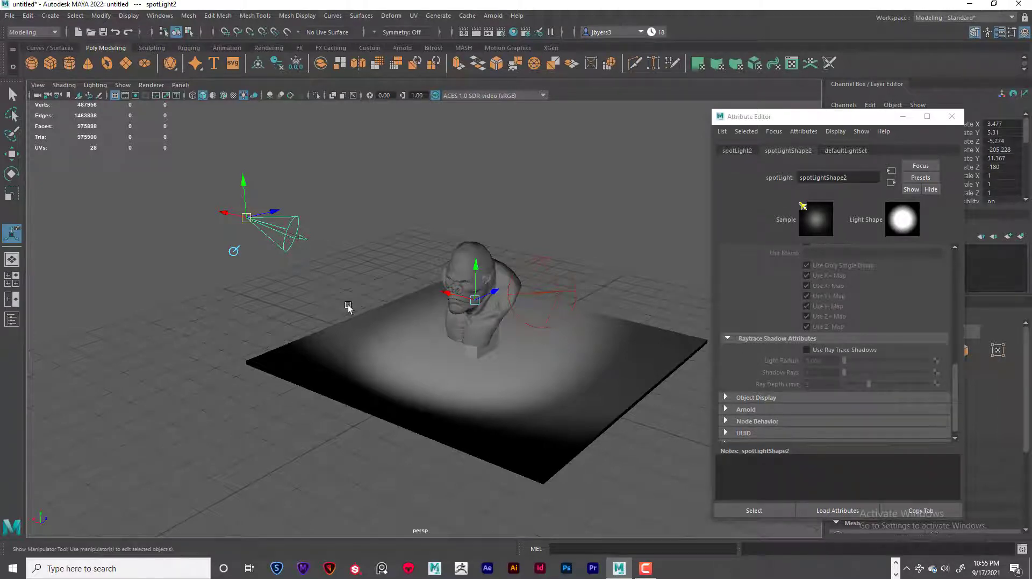
pyautogui.hotkey('ctrl', 'd')
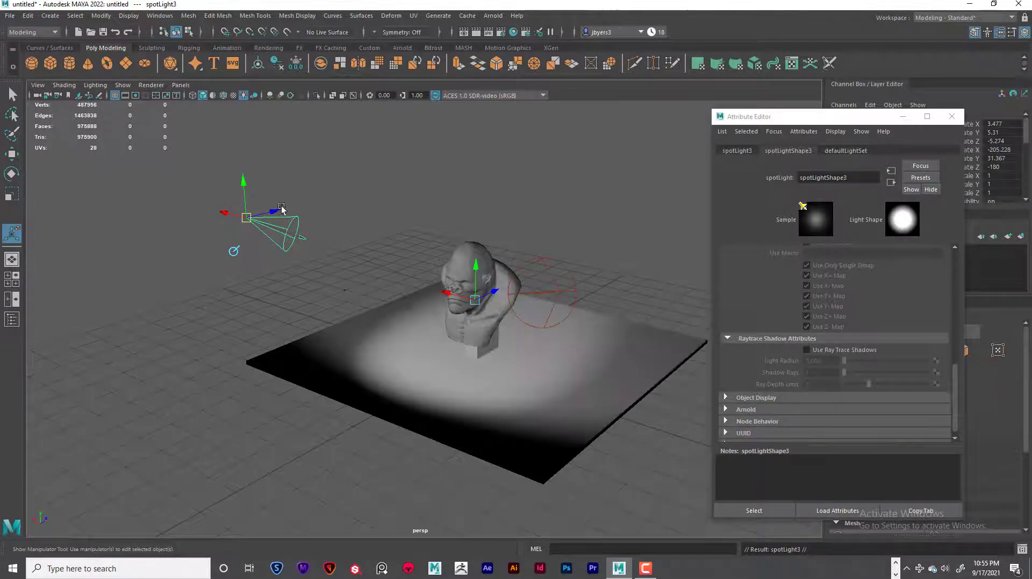
pyautogui.keyDown('alt'); pyautogui.moveTo(378, 258); pyautogui.dragTo(327, 277); pyautogui.keyUp('alt')
pyautogui.moveTo(348, 177); pyautogui.dragTo(691, 203)
# - Raise the duplicated spot light above the bust to a Translate Y of about 8
pyautogui.keyDown('alt'); pyautogui.moveTo(446, 296); pyautogui.dragTo(574, 260); pyautogui.keyUp('alt')
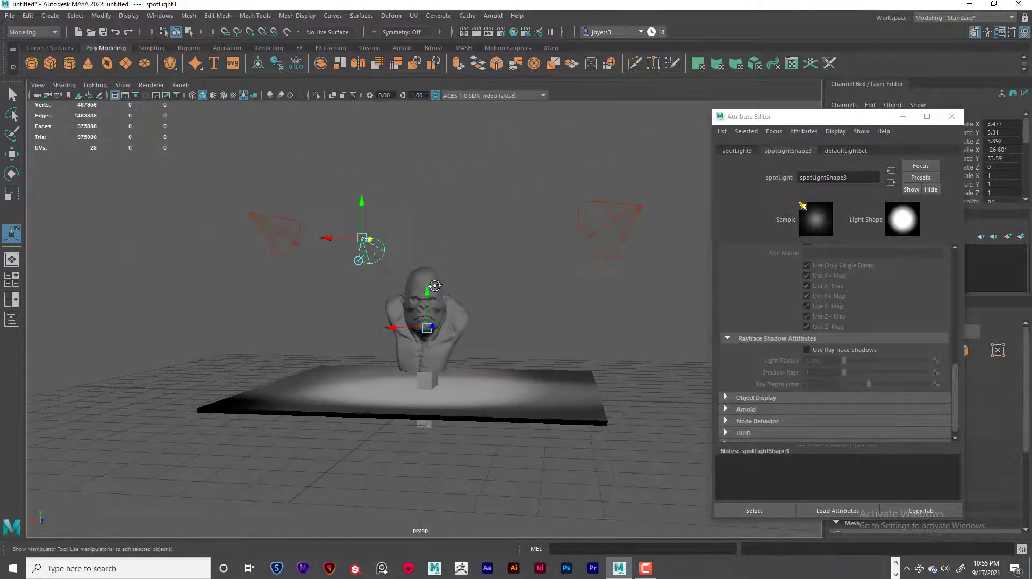
pyautogui.keyDown('alt'); pyautogui.moveTo(350, 188); pyautogui.dragTo(359, 208); pyautogui.keyUp('alt')
pyautogui.moveTo(344, 167); pyautogui.dragTo(346, 125)
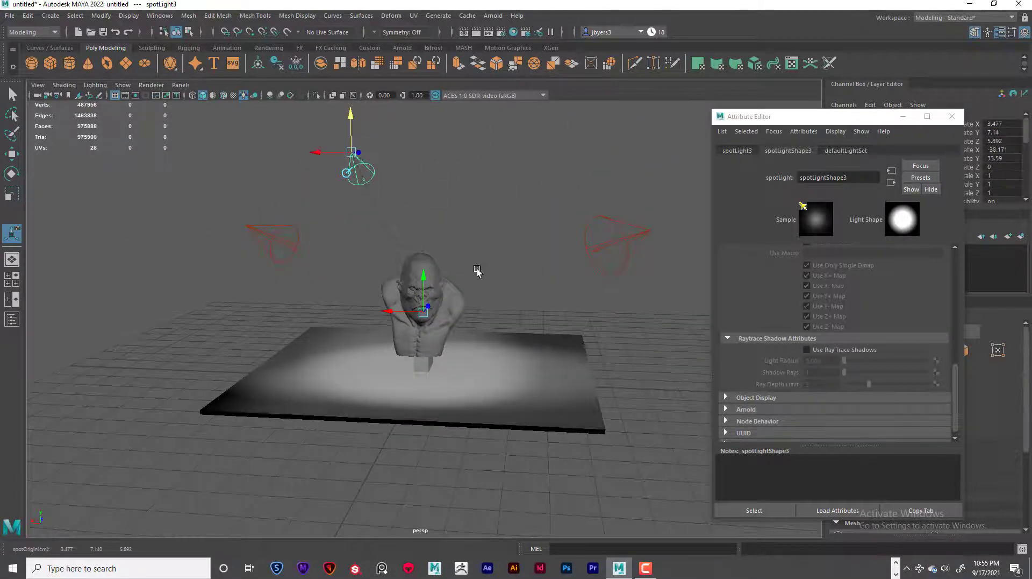
pyautogui.keyDown('alt'); pyautogui.moveTo(477, 272); pyautogui.dragTo(412, 163); pyautogui.keyUp('alt')
pyautogui.keyDown('alt'); pyautogui.moveTo(524, 311); pyautogui.dragTo(548, 295); pyautogui.keyUp('alt')
pyautogui.scroll(4, 532, 338)
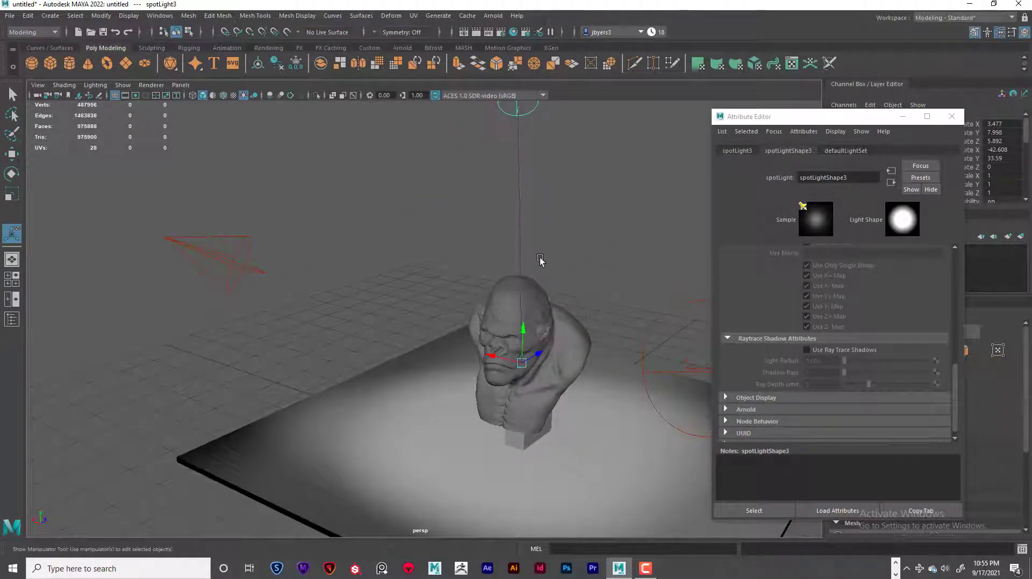
# - Bring spotLight3 closer to the bust at a Translate Z of about 4.1 and raise it to a Translate Y of about 9.5
pyautogui.keyDown('alt'); pyautogui.moveTo(544, 214); pyautogui.dragTo(437, 333); pyautogui.keyUp('alt')
pyautogui.moveTo(285, 327); pyautogui.dragTo(407, 295)
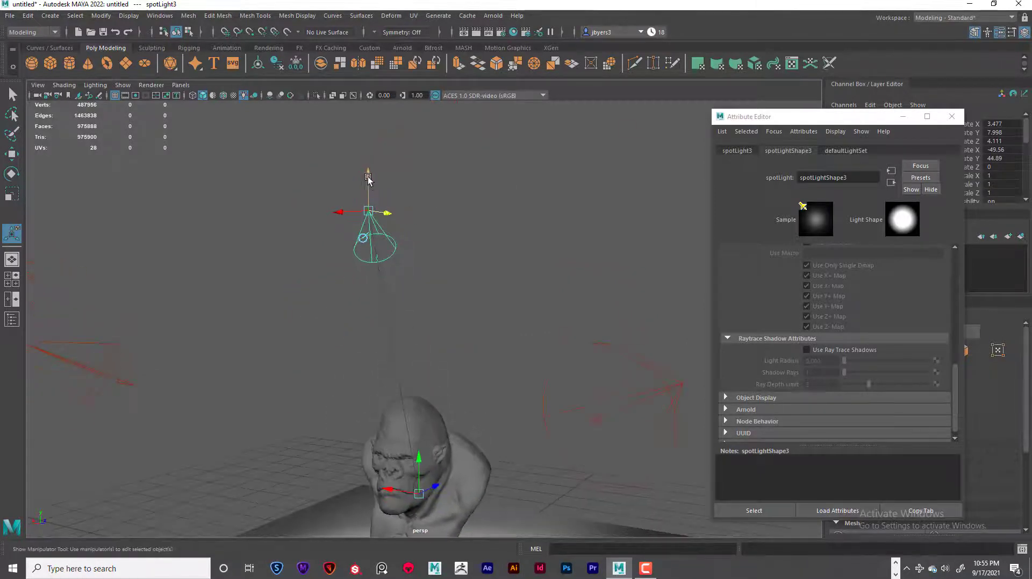
pyautogui.moveTo(369, 178); pyautogui.dragTo(384, 119)
pyautogui.keyDown('alt'); pyautogui.moveTo(418, 306); pyautogui.dragTo(445, 353); pyautogui.keyUp('alt')
pyautogui.keyDown('alt'); pyautogui.moveTo(445, 353); pyautogui.dragTo(402, 246, button='middle'); pyautogui.keyUp('alt')
pyautogui.keyDown('alt'); pyautogui.moveTo(413, 303); pyautogui.dragTo(430, 327); pyautogui.keyUp('alt')
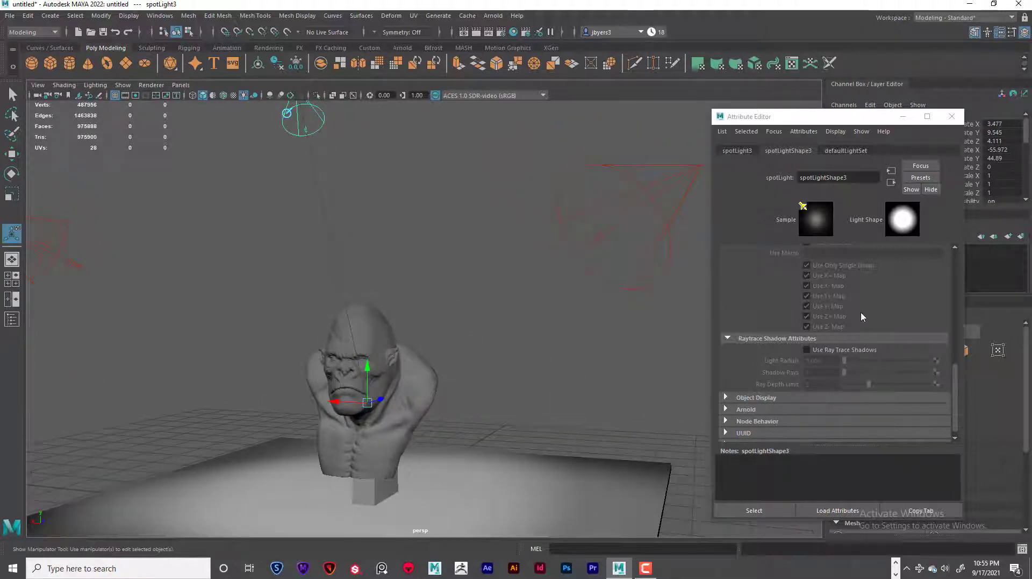
# - Toggle Illuminates by Default for spotLight3 off and on to compare its effect on the bust
pyautogui.moveTo(957, 375); pyautogui.dragTo(940, 261)
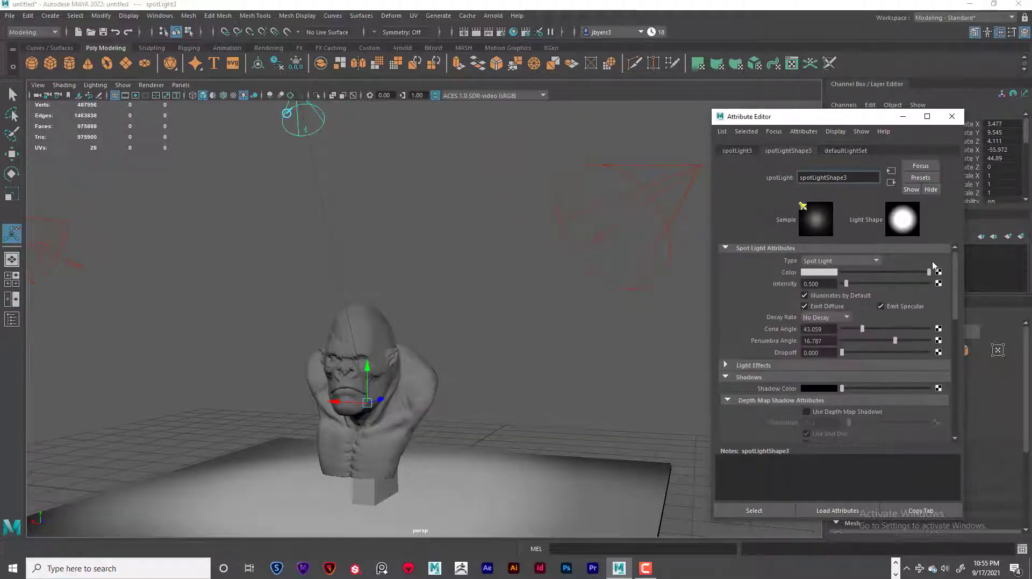
pyautogui.click(805, 295)
pyautogui.click(805, 295)
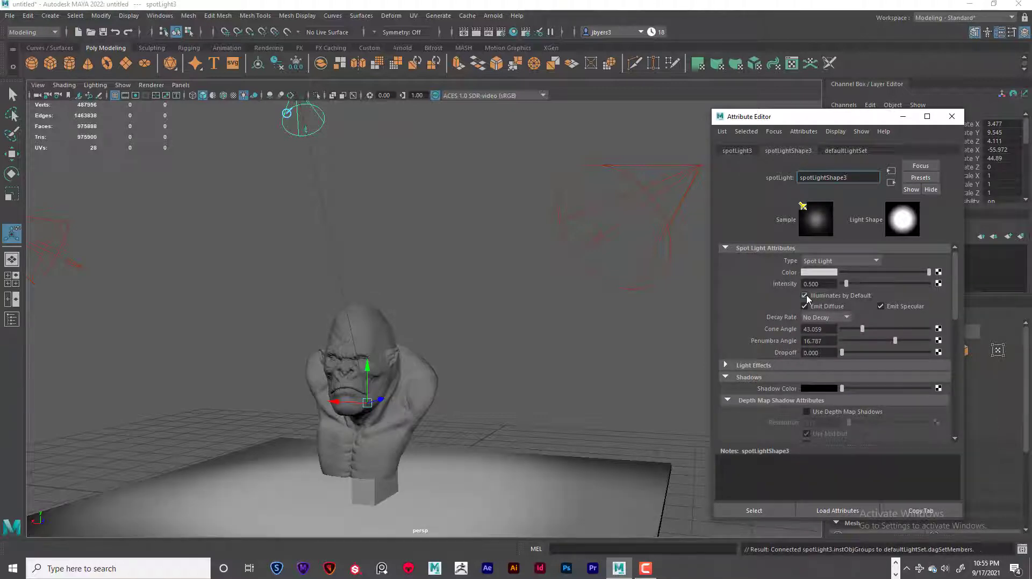
pyautogui.click(805, 295)
pyautogui.click(805, 295)
pyautogui.click(805, 296)
pyautogui.click(805, 295)
pyautogui.click(806, 297)
pyautogui.click(805, 296)
# - Set the intensity of spotLight3 to 0.25
pyautogui.click(824, 285)
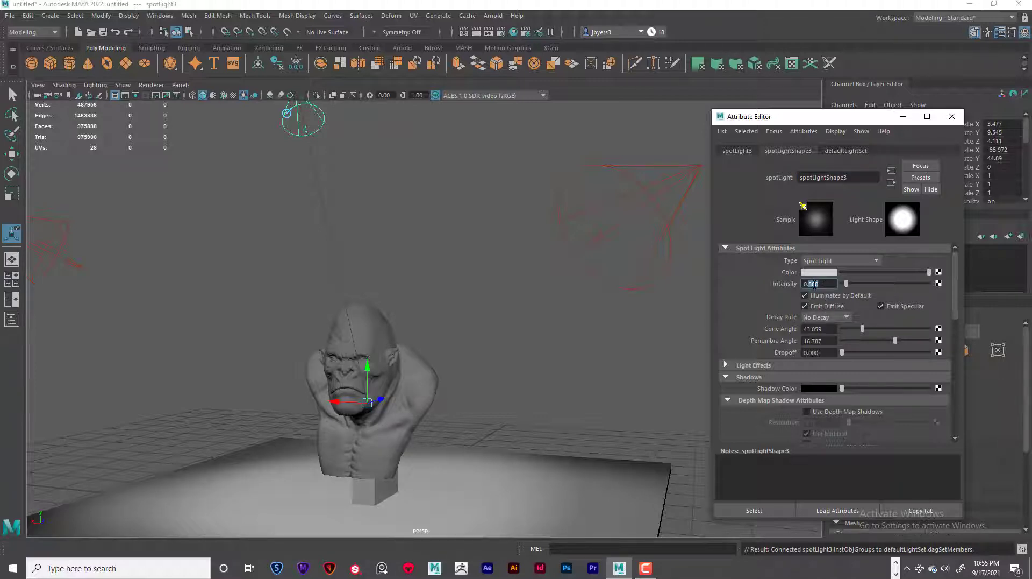
pyautogui.write('0.25')
pyautogui.press('Return')
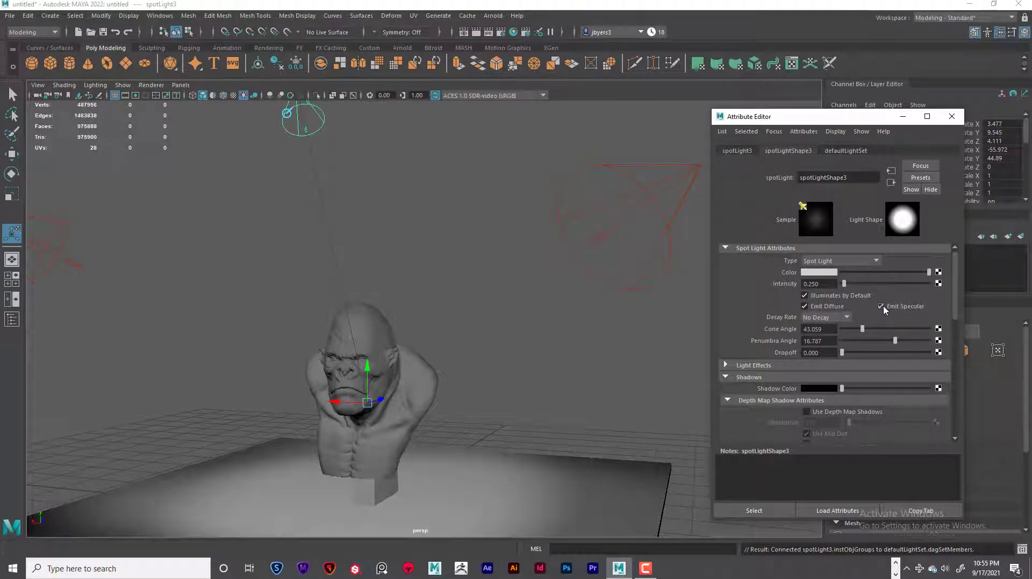
# - Switch the illumination of spotLight3 off and on repeatedly to judge the bust's lighting at 0.25 intensity
pyautogui.click(805, 295)
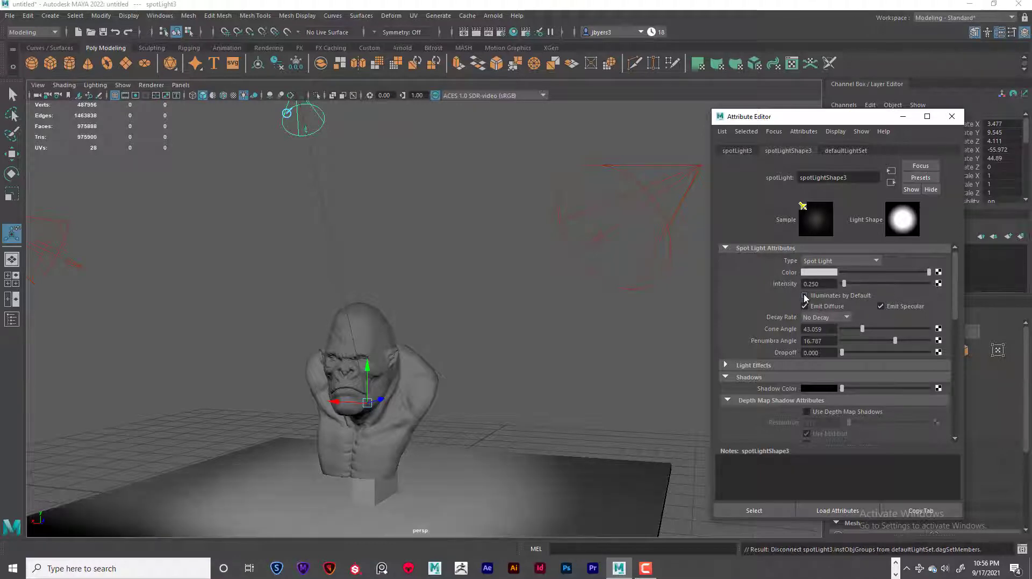
pyautogui.click(805, 295)
pyautogui.click(804, 295)
pyautogui.click(805, 295)
pyautogui.click(805, 295)
pyautogui.click(805, 295)
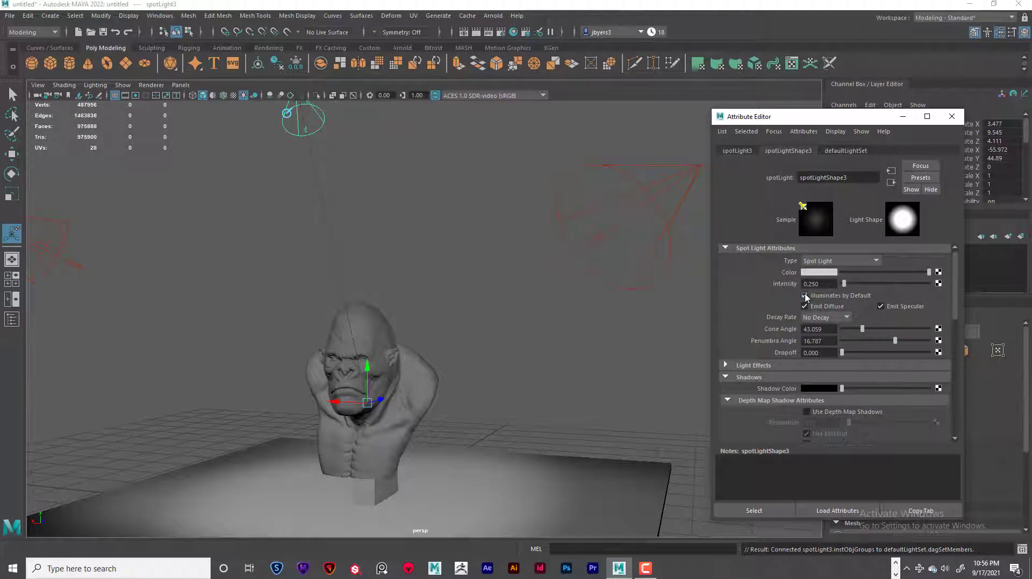
pyautogui.click(805, 295)
pyautogui.click(805, 295)
pyautogui.click(805, 295)
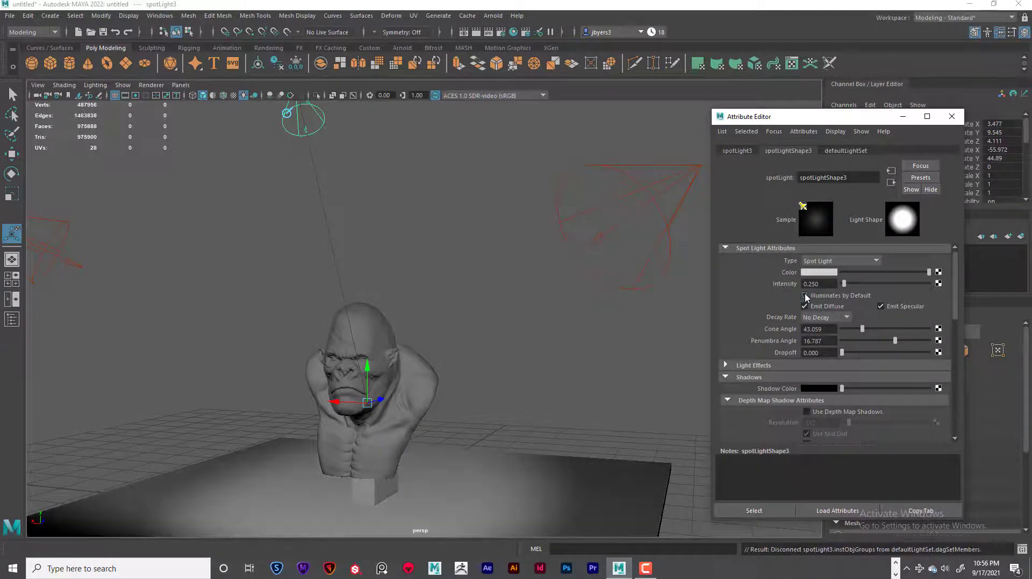
pyautogui.click(805, 295)
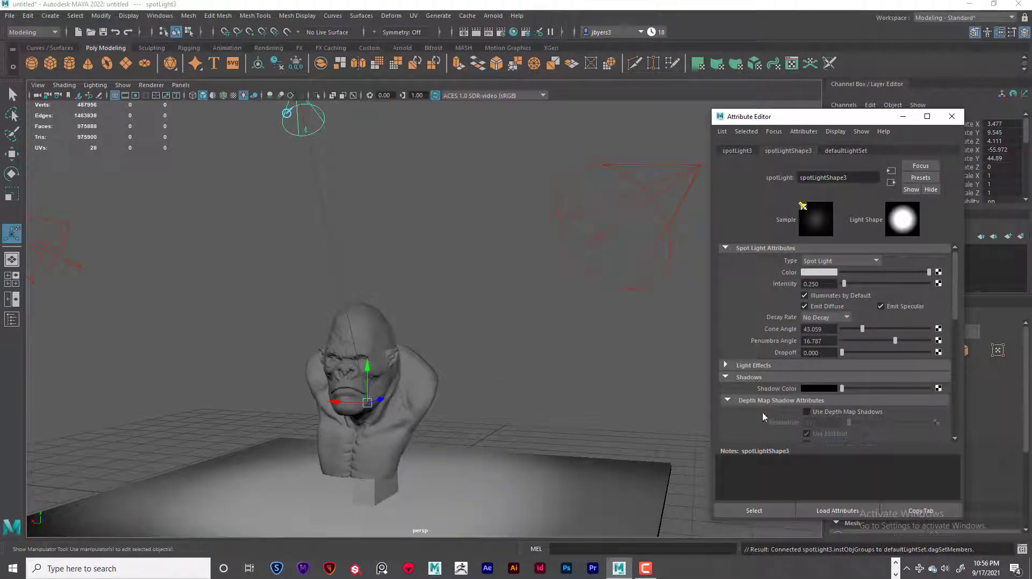
# - Narrow the cone angle of spotLight3 above the bust to about 31.8
pyautogui.keyDown('alt'); pyautogui.moveTo(401, 285); pyautogui.dragTo(339, 244); pyautogui.keyUp('alt')
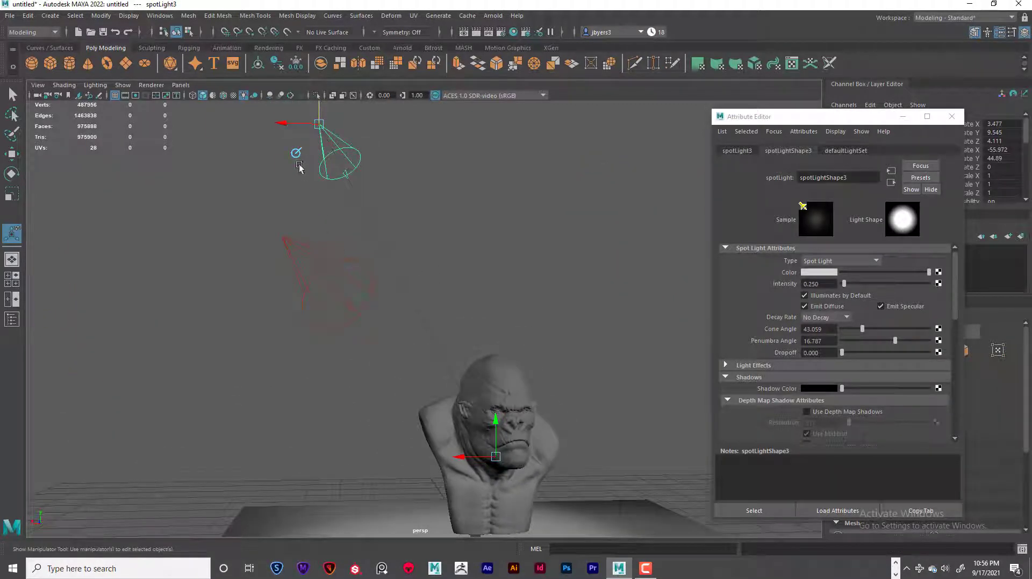
pyautogui.keyDown('alt'); pyautogui.moveTo(311, 172); pyautogui.dragTo(348, 157); pyautogui.keyUp('alt')
pyautogui.moveTo(461, 237)
pyautogui.keyDown('alt'); pyautogui.mouseDown()
pyautogui.moveTo(443, 198)
pyautogui.moveTo(442, 244)
pyautogui.mouseUp(); pyautogui.keyUp('alt')
pyautogui.keyDown('alt'); pyautogui.moveTo(398, 178); pyautogui.dragTo(403, 190, button='middle'); pyautogui.keyUp('alt')
pyautogui.moveTo(355, 162); pyautogui.dragTo(358, 161)
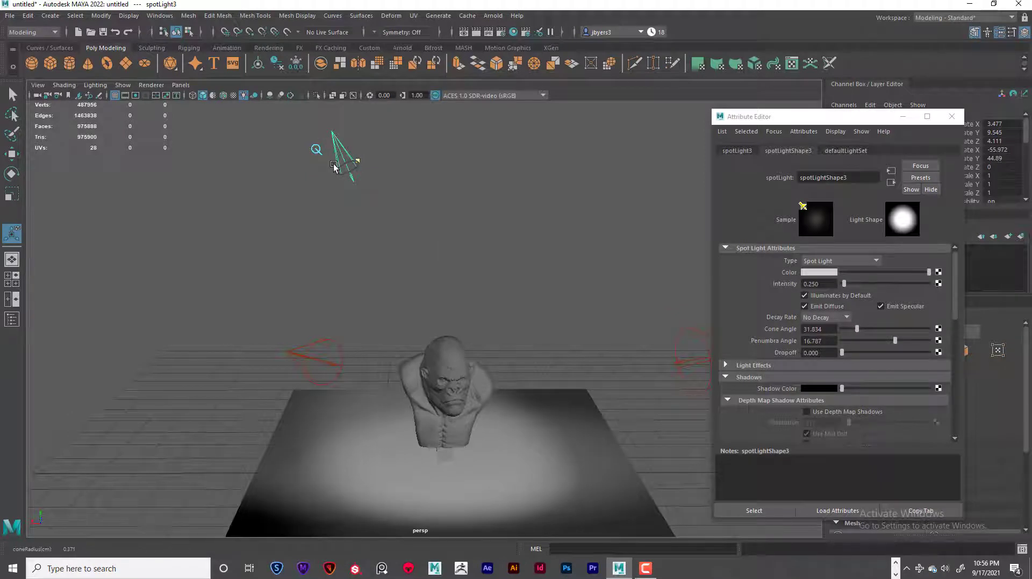
# - Widen the penumbra angle of spotLight3 to about 30.4 using its viewport manipulator
pyautogui.click(317, 150)
pyautogui.moveTo(370, 164)
pyautogui.mouseDown()
pyautogui.moveTo(358, 167)
pyautogui.moveTo(374, 169)
pyautogui.moveTo(371, 160)
pyautogui.mouseUp()
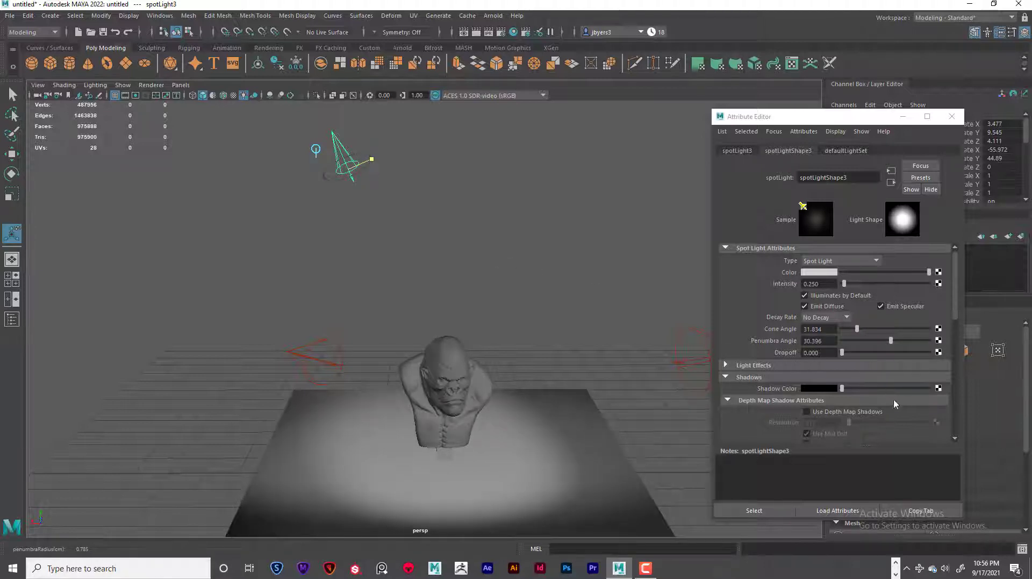
pyautogui.scroll(-5, 895, 403)
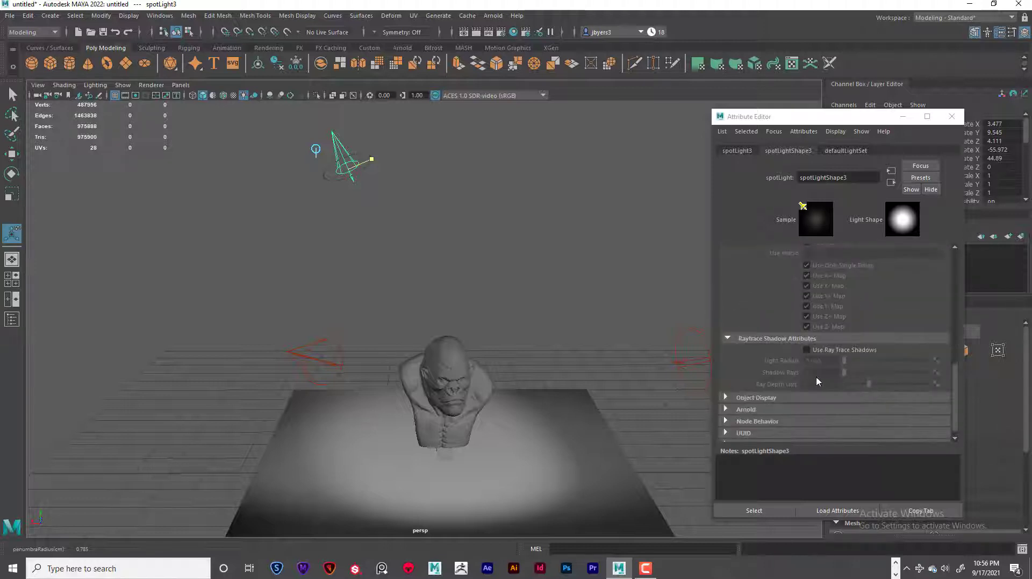
pyautogui.scroll(5, 853, 355)
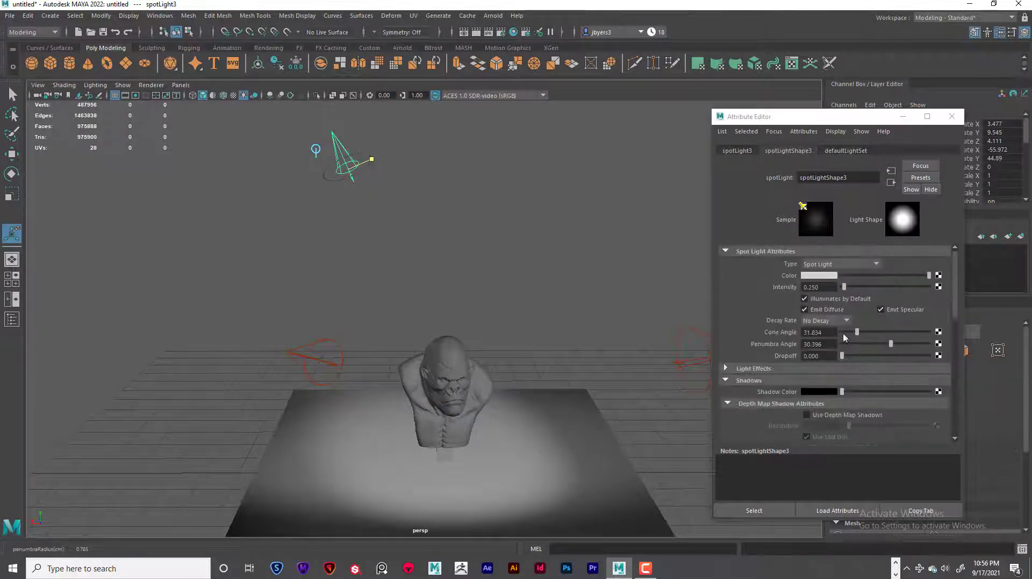
# - Select the three spot lights in turn and compare their intensity, cone and penumbra settings
pyautogui.keyDown('alt'); pyautogui.moveTo(386, 166); pyautogui.dragTo(587, 268); pyautogui.keyUp('alt')
pyautogui.click(598, 275)
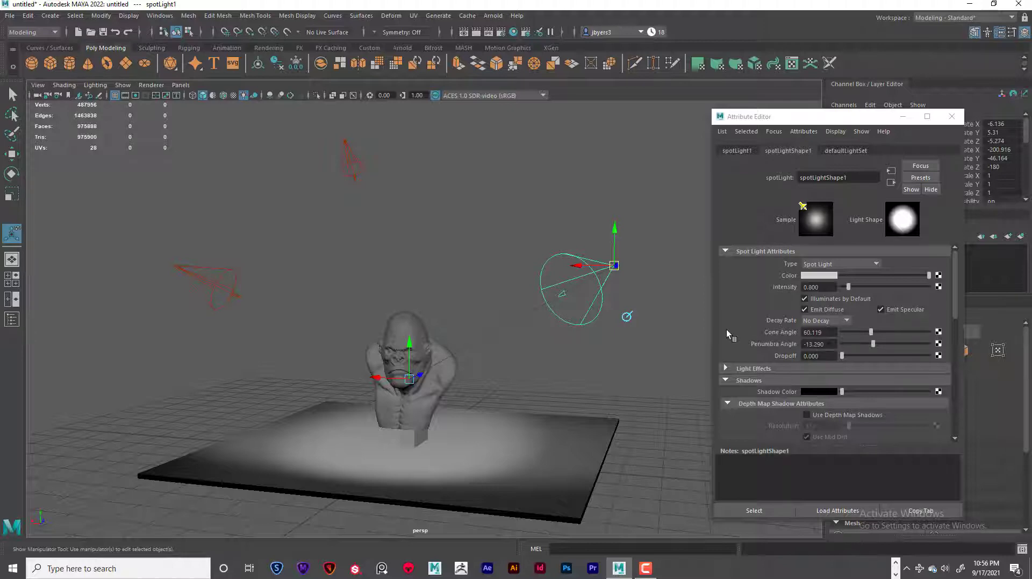
pyautogui.click(224, 277)
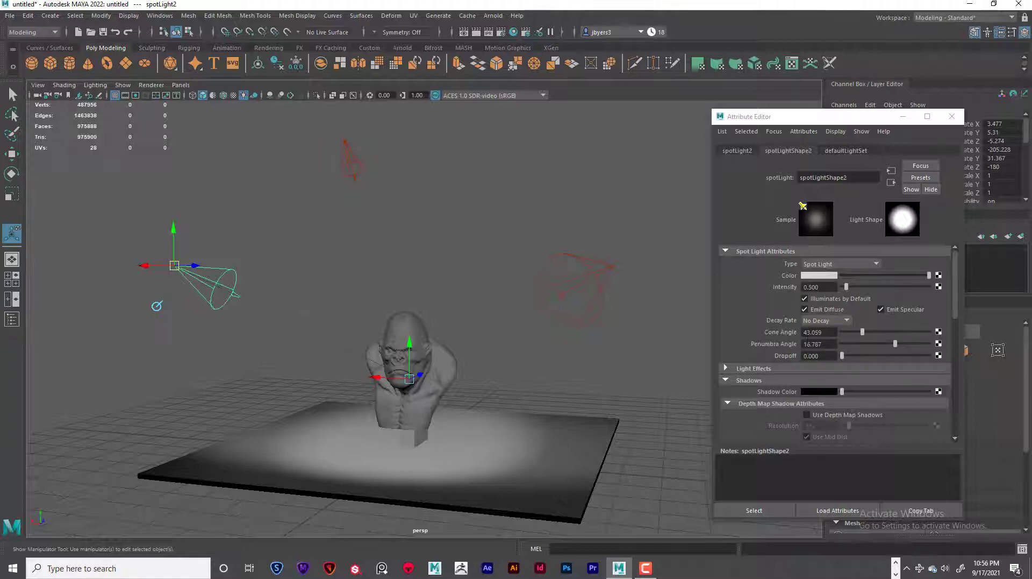
pyautogui.click(348, 166)
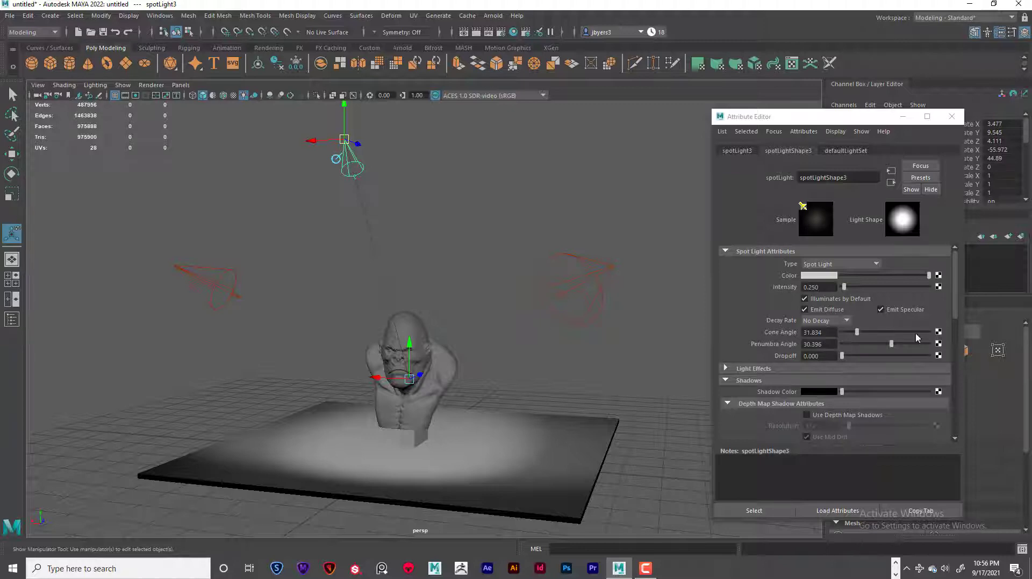
pyautogui.click(577, 277)
pyautogui.moveTo(828, 284); pyautogui.dragTo(787, 285)
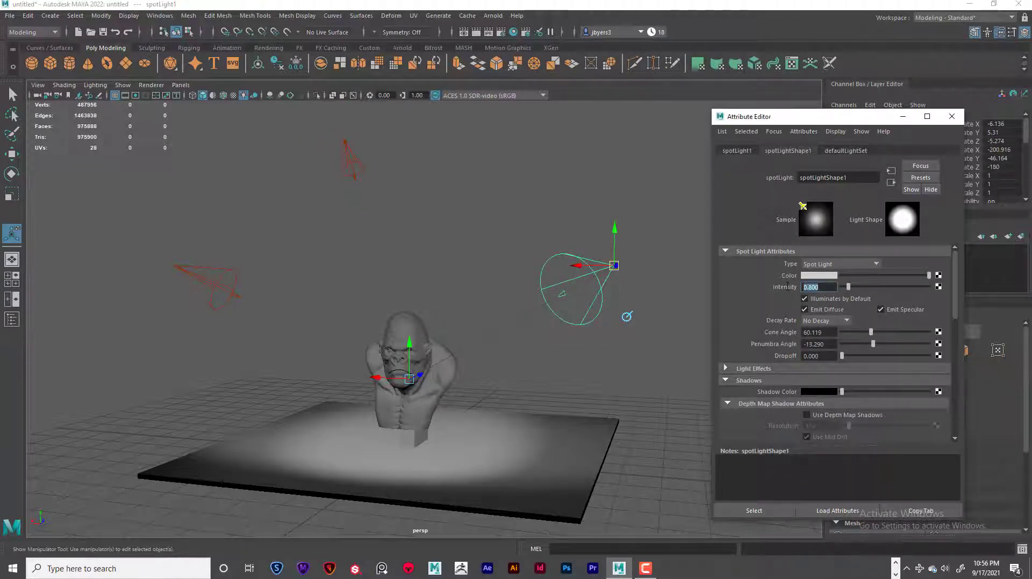
pyautogui.click(217, 284)
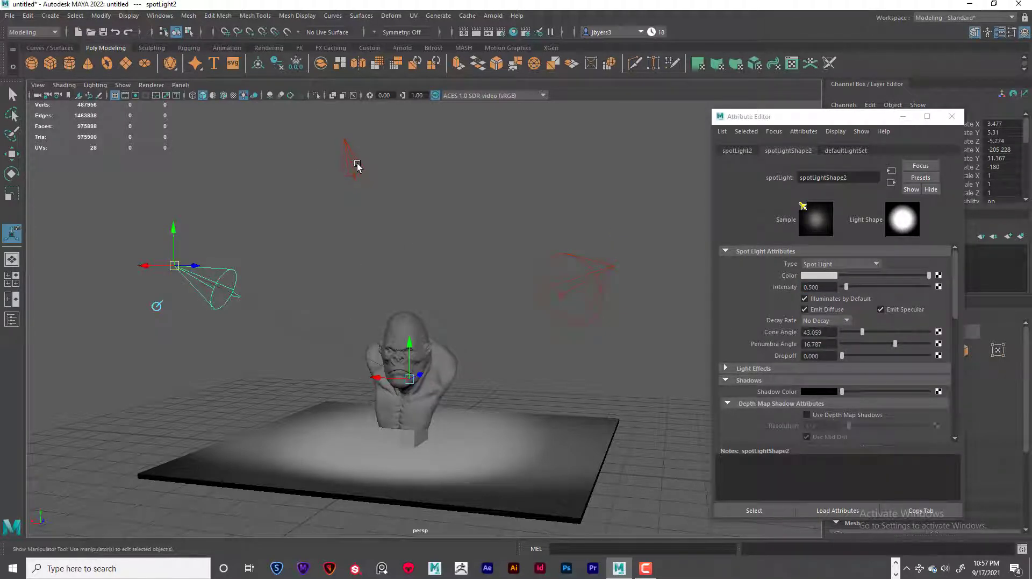
pyautogui.click(595, 281)
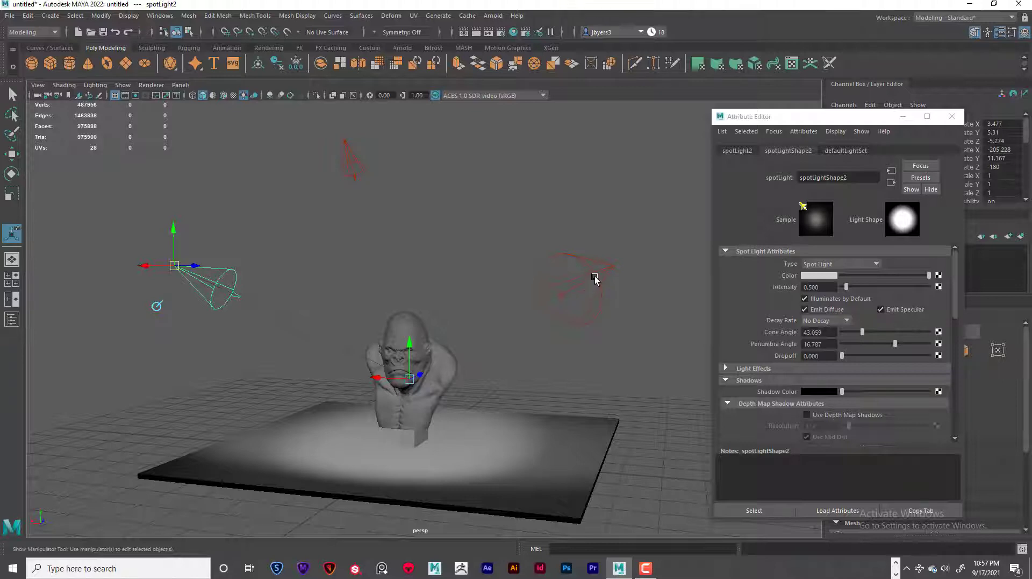
pyautogui.click(219, 278)
pyautogui.click(352, 162)
# - Examine the lighting on the gorilla bust from a closer three-quarter view
pyautogui.moveTo(487, 288)
pyautogui.keyDown('alt'); pyautogui.mouseDown()
pyautogui.moveTo(493, 277)
pyautogui.moveTo(475, 302)
pyautogui.mouseUp(); pyautogui.keyUp('alt')
pyautogui.keyDown('alt'); pyautogui.moveTo(475, 301); pyautogui.dragTo(479, 303, button='right'); pyautogui.keyUp('alt')
pyautogui.keyDown('alt'); pyautogui.moveTo(480, 269); pyautogui.dragTo(468, 242, button='middle'); pyautogui.keyUp('alt')
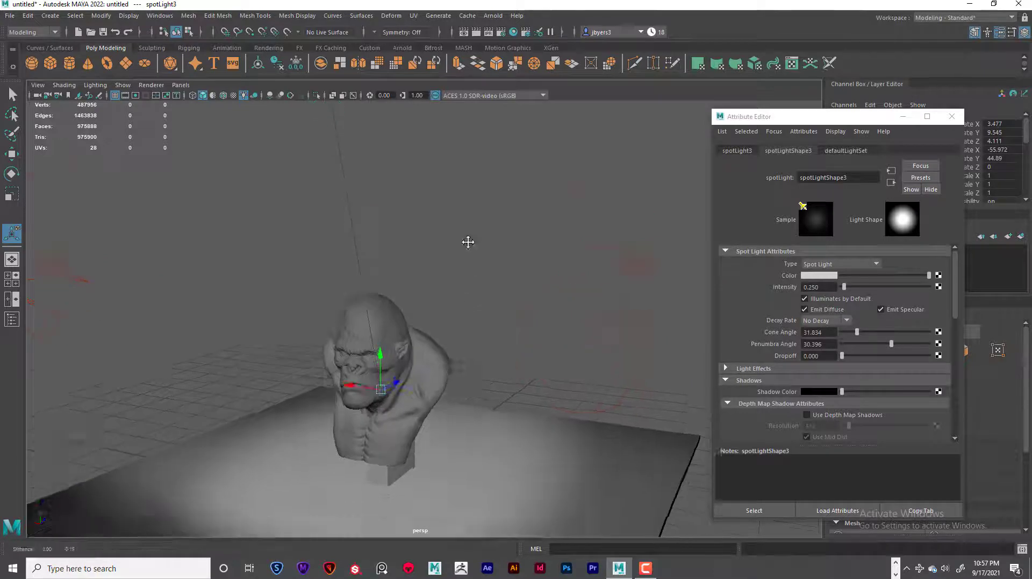
pyautogui.keyDown('alt'); pyautogui.moveTo(468, 242); pyautogui.dragTo(469, 261); pyautogui.keyUp('alt')
pyautogui.keyDown('alt'); pyautogui.moveTo(474, 257); pyautogui.dragTo(469, 267, button='middle'); pyautogui.keyUp('alt')
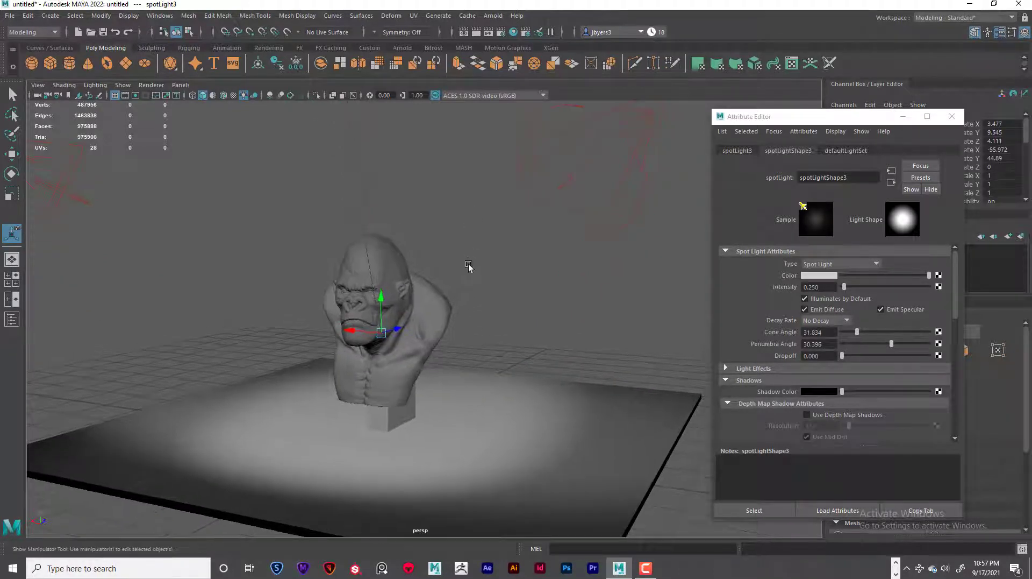
pyautogui.keyDown('alt'); pyautogui.moveTo(471, 269); pyautogui.dragTo(543, 283, button='right'); pyautogui.keyUp('alt')
pyautogui.keyDown('alt'); pyautogui.moveTo(505, 268); pyautogui.dragTo(516, 271, button='middle'); pyautogui.keyUp('alt')
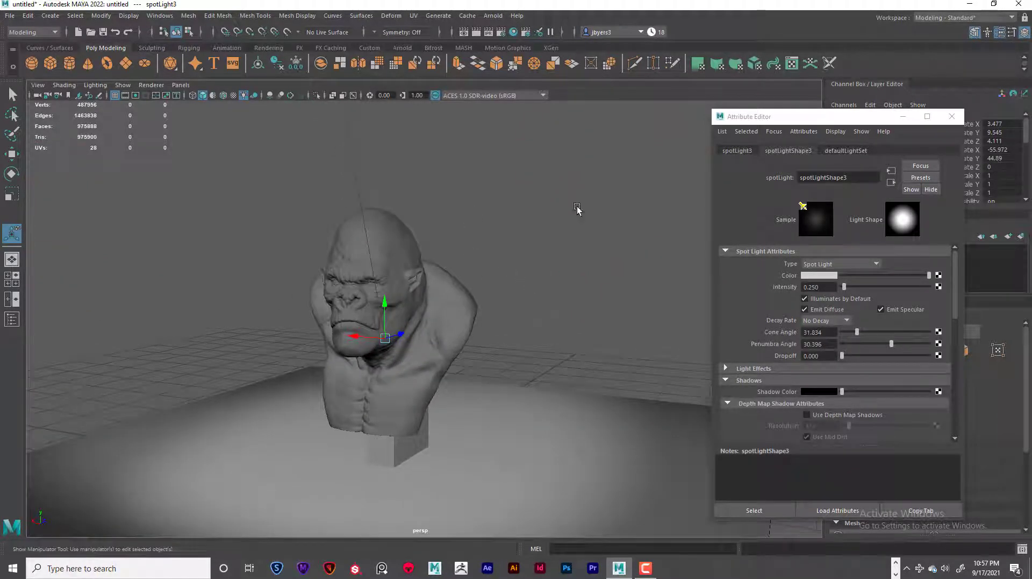
pyautogui.keyDown('alt'); pyautogui.moveTo(560, 205); pyautogui.dragTo(549, 168); pyautogui.keyUp('alt')
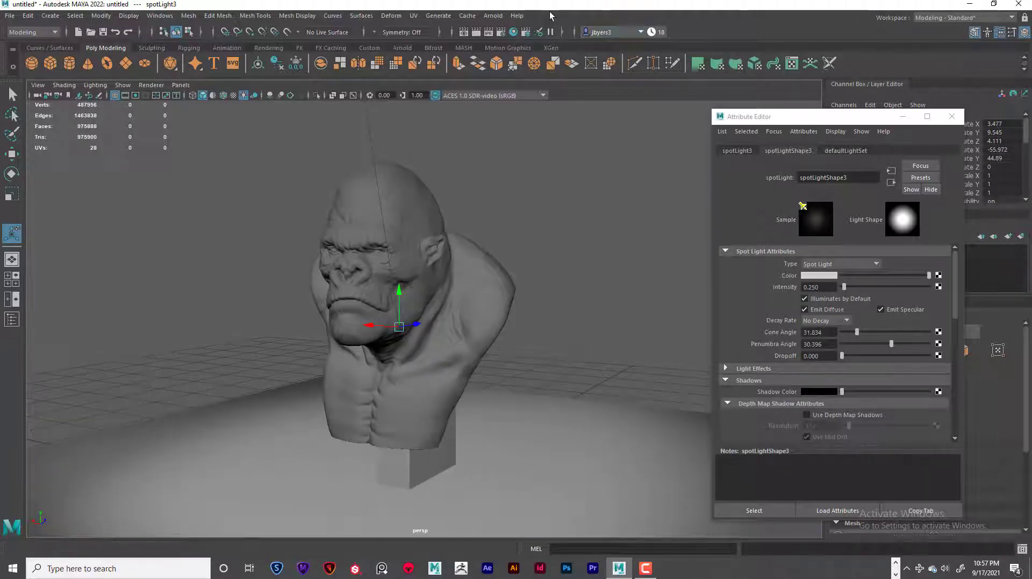
# - Open the Render Settings and check the Arnold Camera (AA) sampling before returning to the common settings
pyautogui.moveTo(874, 122); pyautogui.dragTo(903, 123)
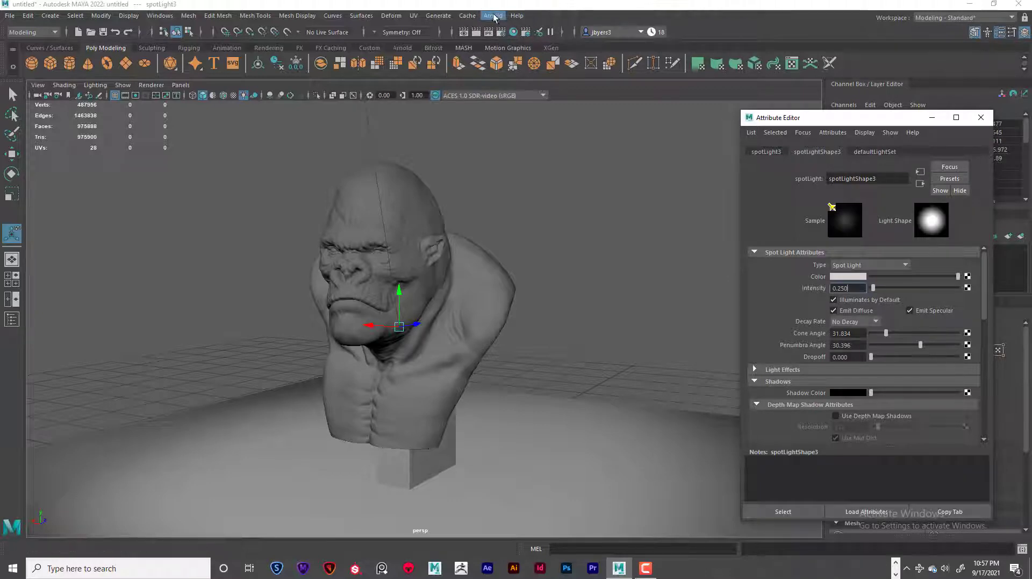
pyautogui.click(501, 32)
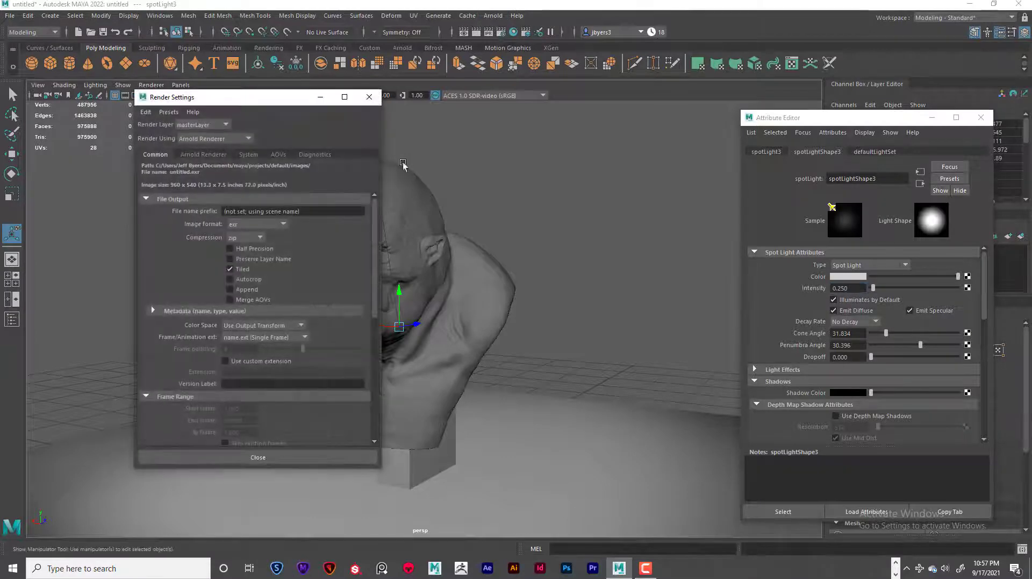
pyautogui.moveTo(246, 108); pyautogui.dragTo(431, 117)
pyautogui.click(389, 162)
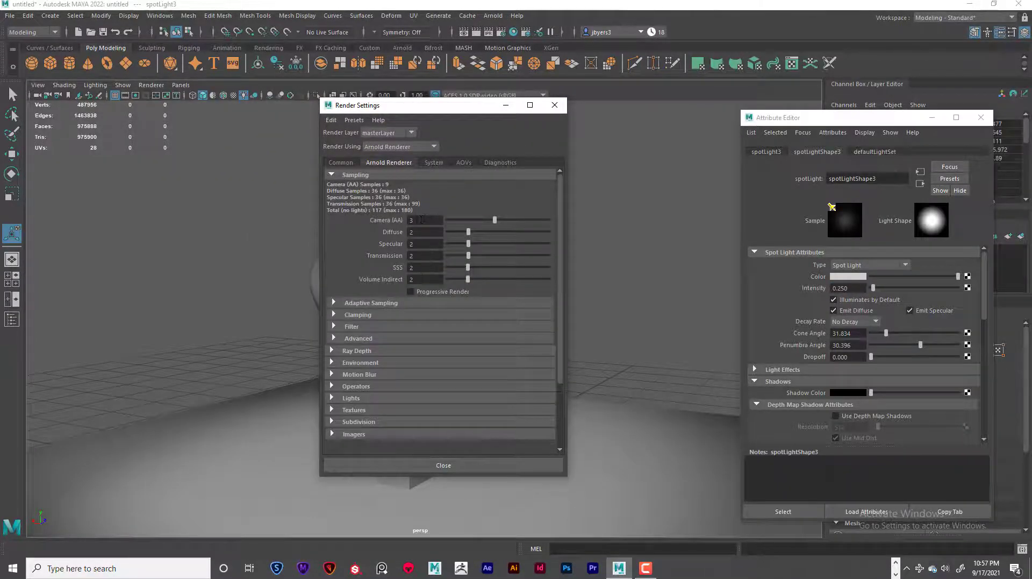
pyautogui.doubleClick(422, 219)
pyautogui.click(341, 162)
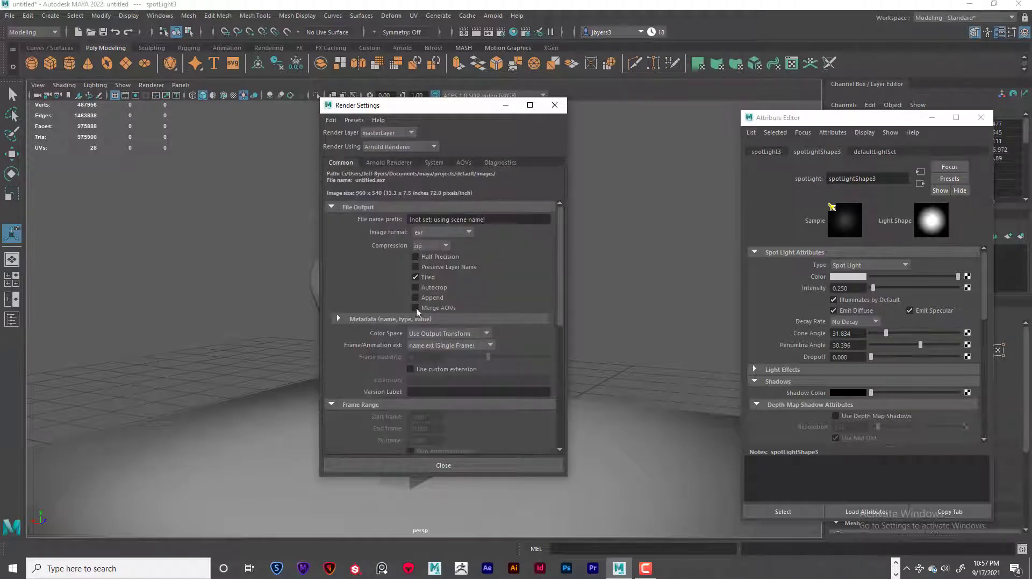
# - Browse the render's image size presets and choose HD_540
pyautogui.scroll(-6, 495, 361)
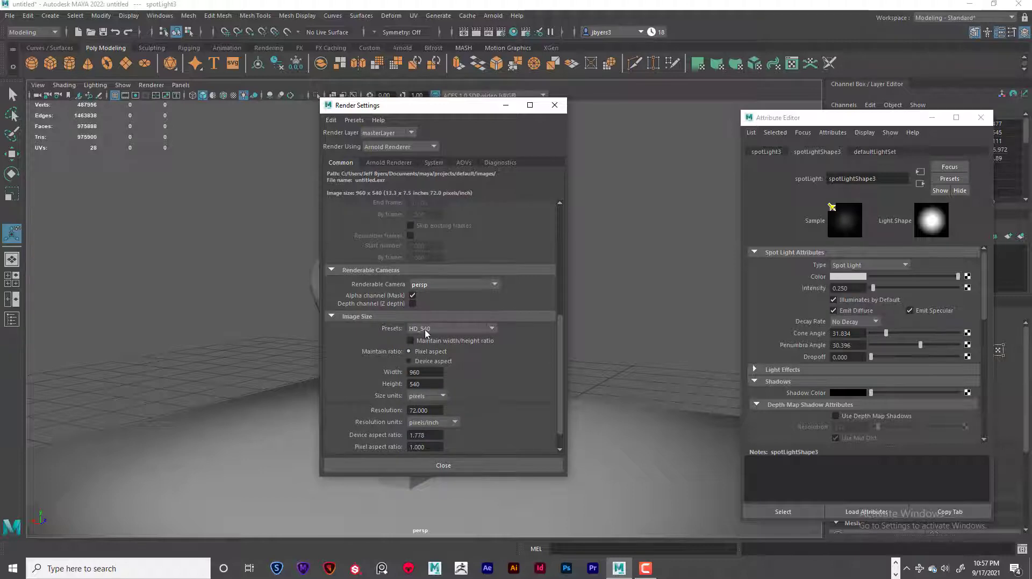
pyautogui.click(491, 329)
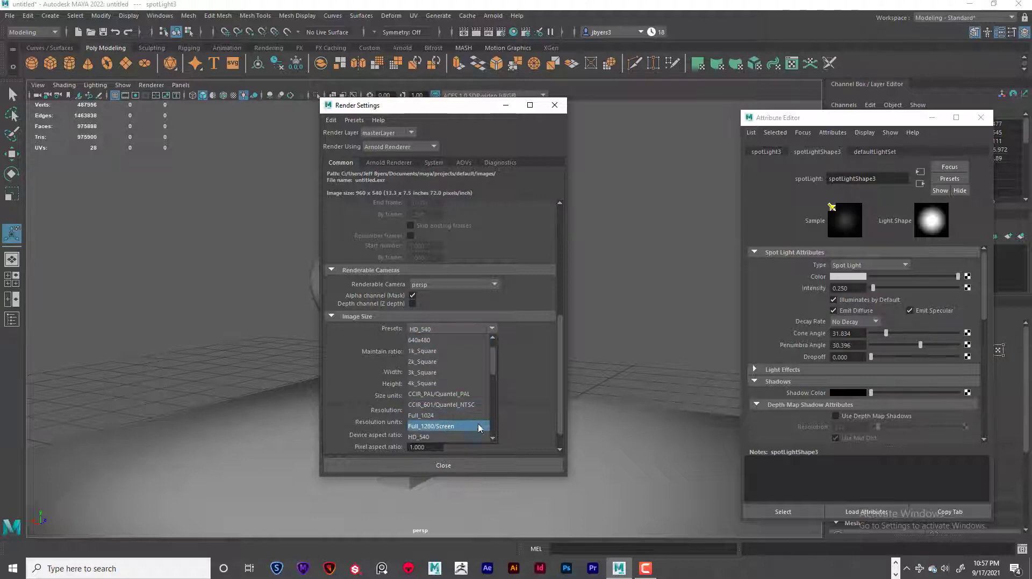
pyautogui.scroll(-2, 495, 371)
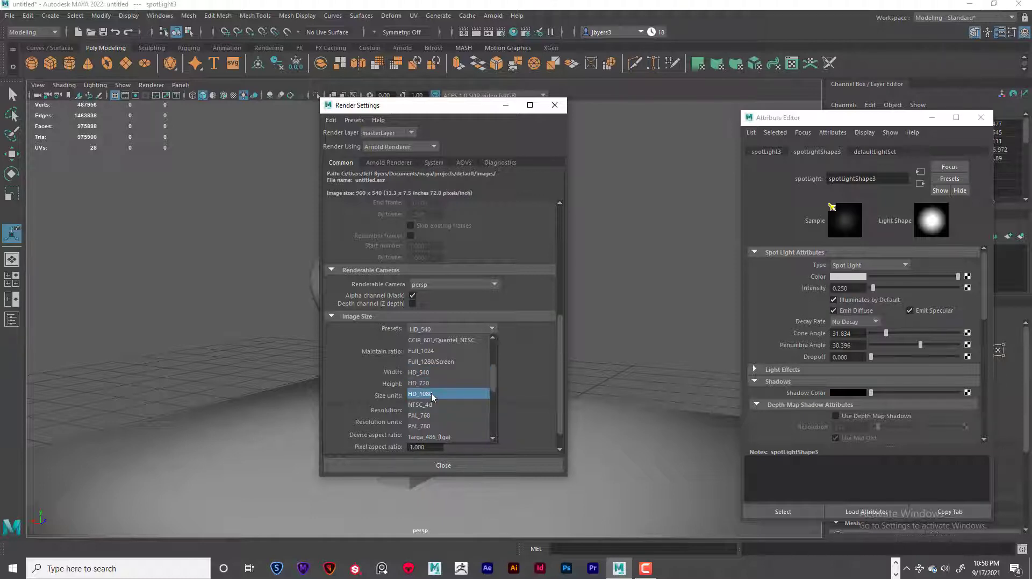
pyautogui.scroll(-2, 433, 396)
pyautogui.scroll(2, 448, 386)
pyautogui.click(423, 372)
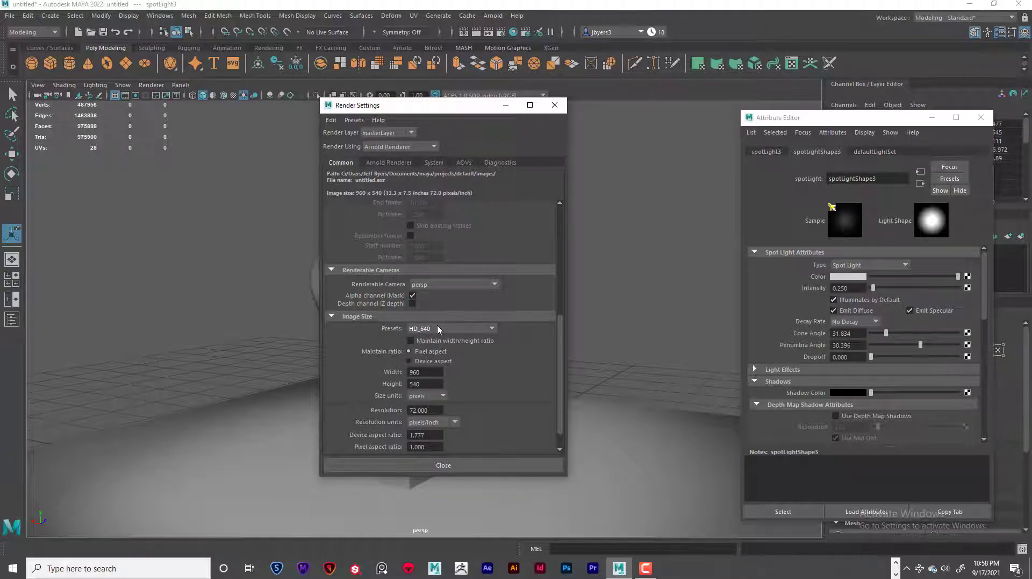
# - Compare the HD_1080 and HD_540 image size presets and set the render to HD_1080
pyautogui.click(492, 329)
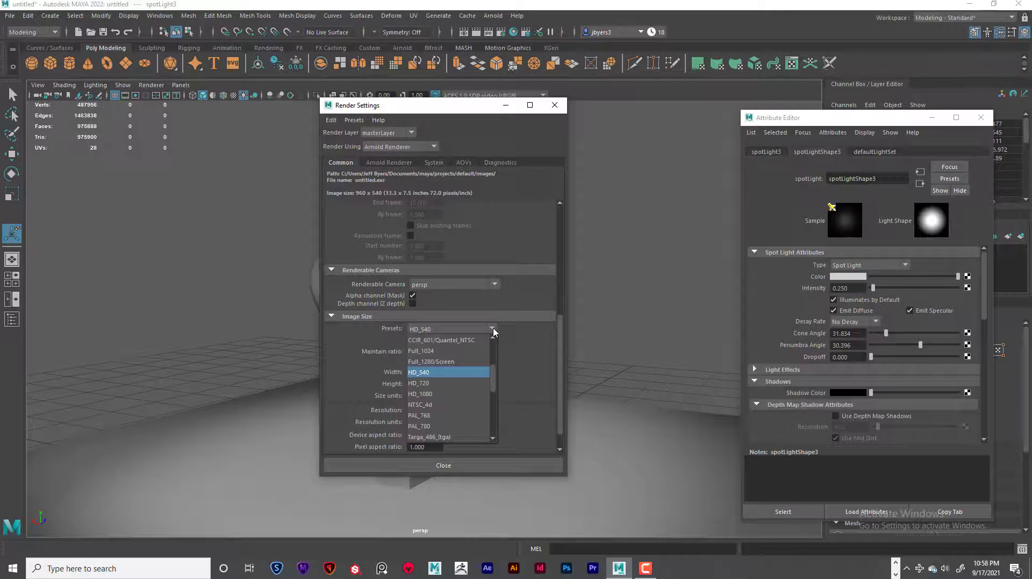
pyautogui.click(451, 394)
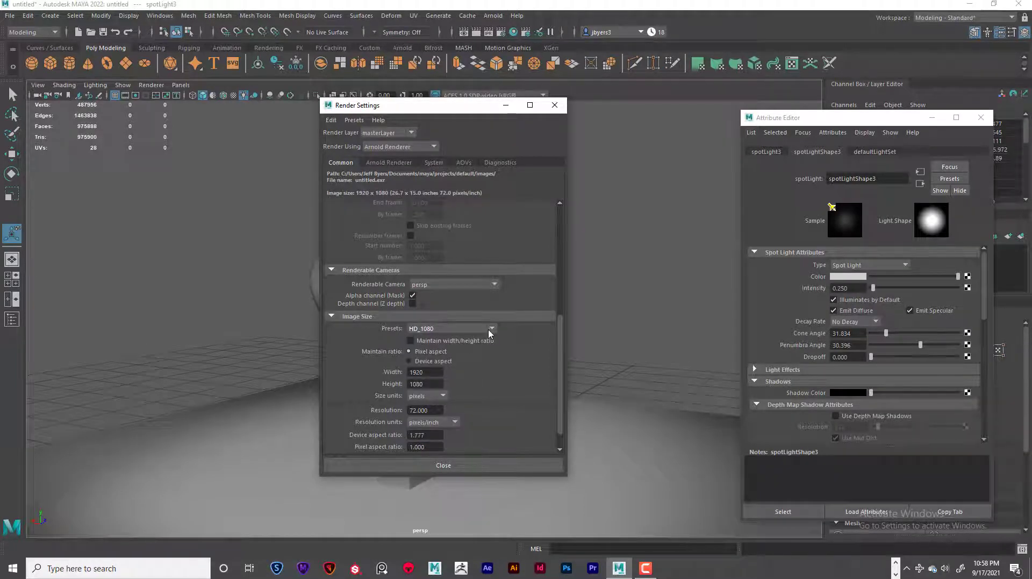
pyautogui.click(491, 328)
pyautogui.click(427, 376)
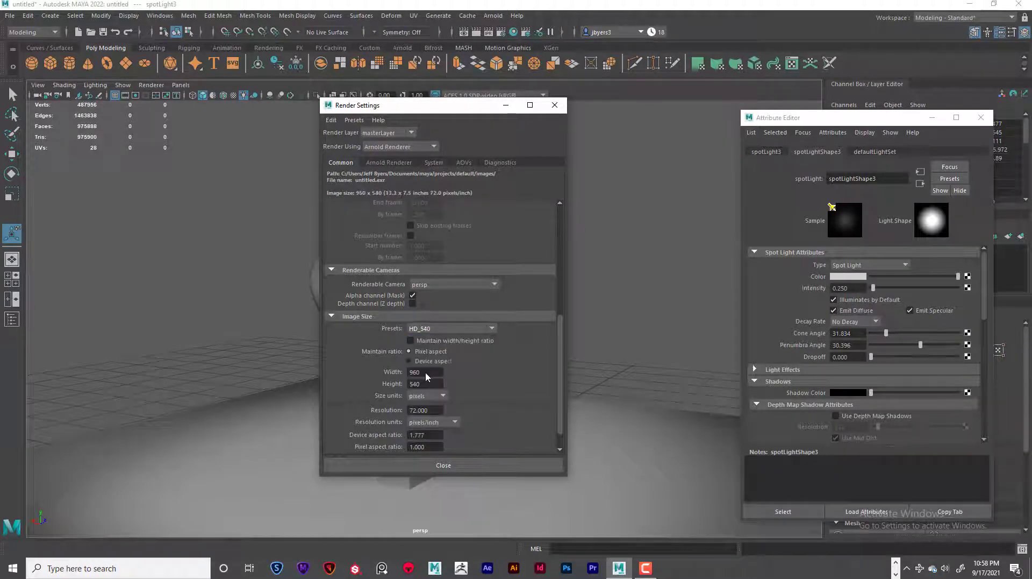
pyautogui.click(493, 329)
pyautogui.click(450, 394)
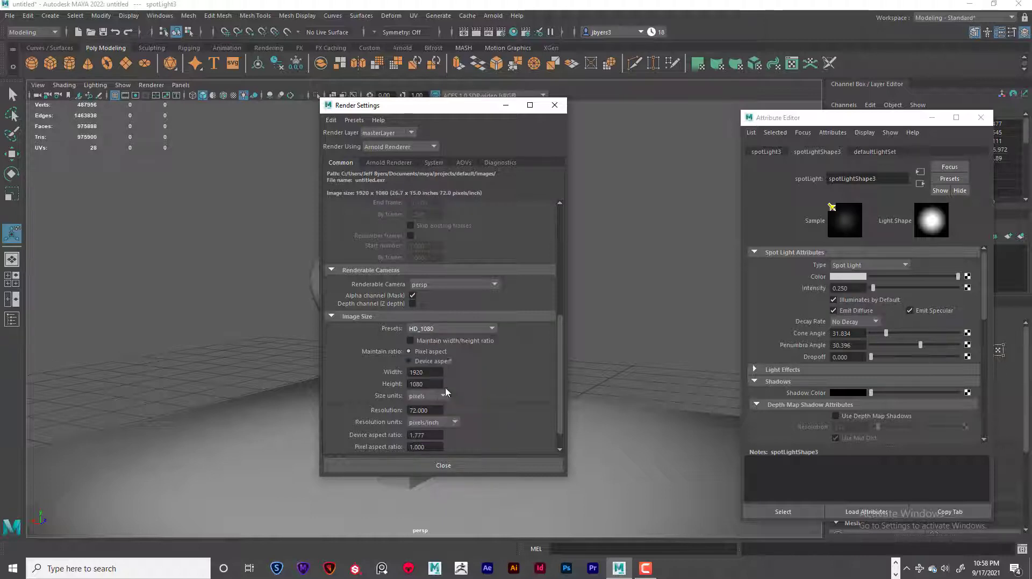
# - Set the render's image size preset to HD_540, close the Render Settings and display the resolution gate around the gorilla bust
pyautogui.click(491, 328)
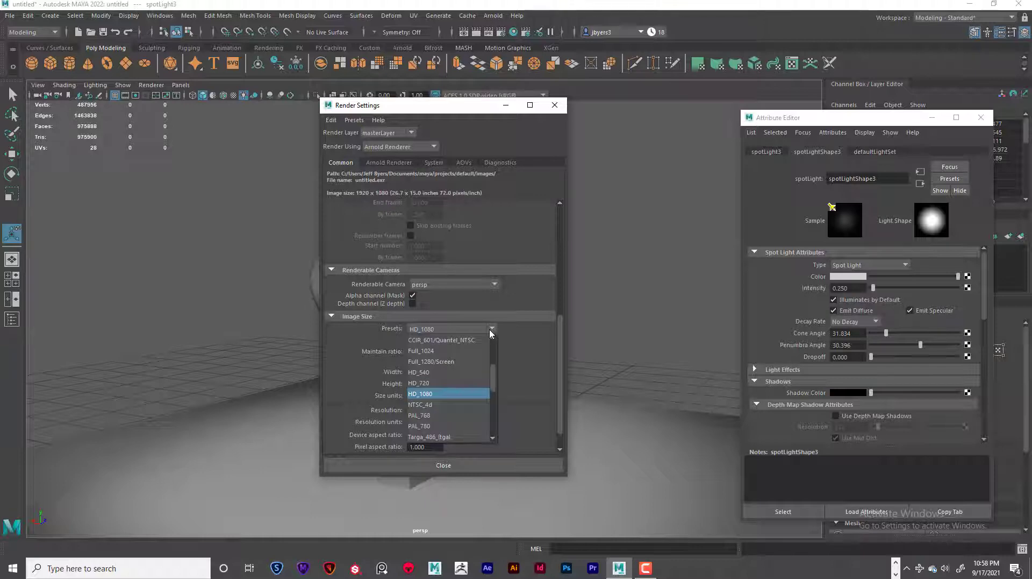
pyautogui.moveTo(495, 372); pyautogui.dragTo(498, 355)
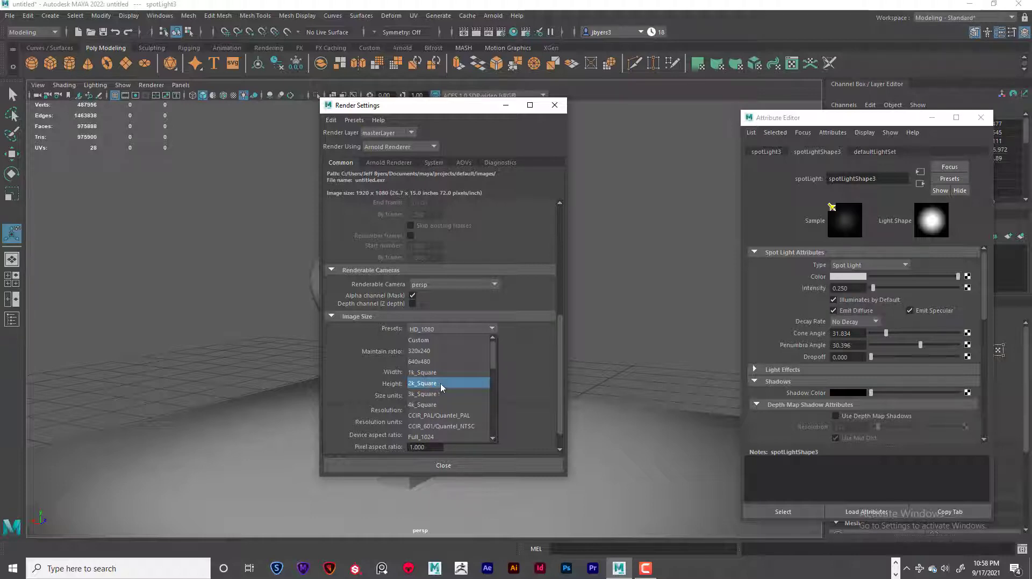
pyautogui.moveTo(492, 360); pyautogui.dragTo(494, 373)
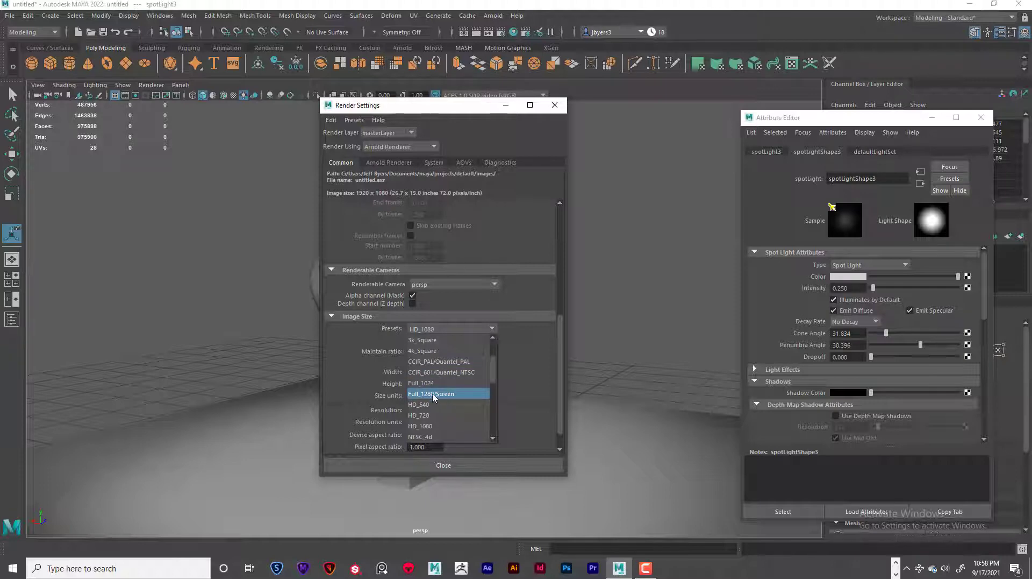
pyautogui.moveTo(493, 373); pyautogui.dragTo(495, 358)
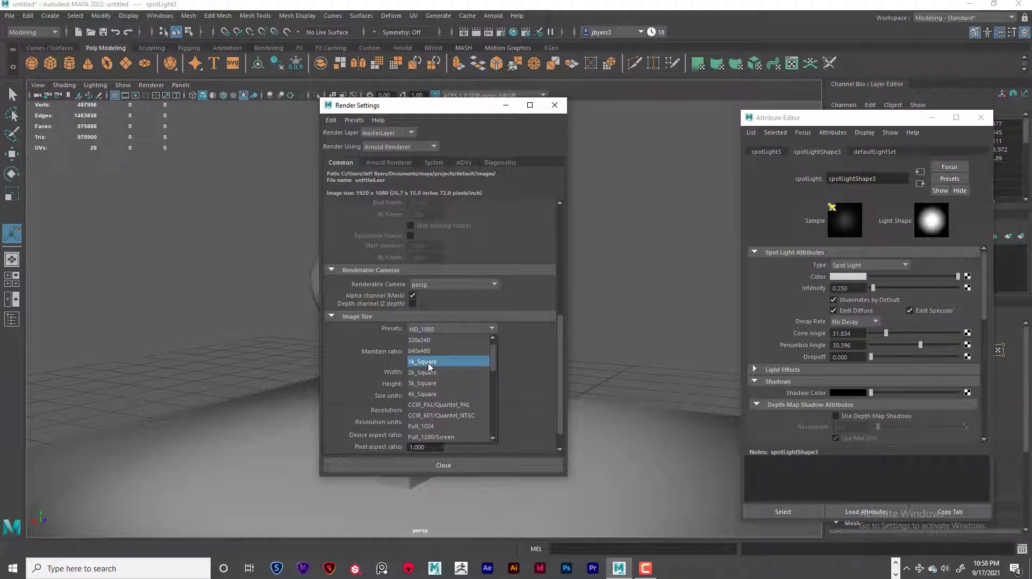
pyautogui.scroll(-5, 495, 364)
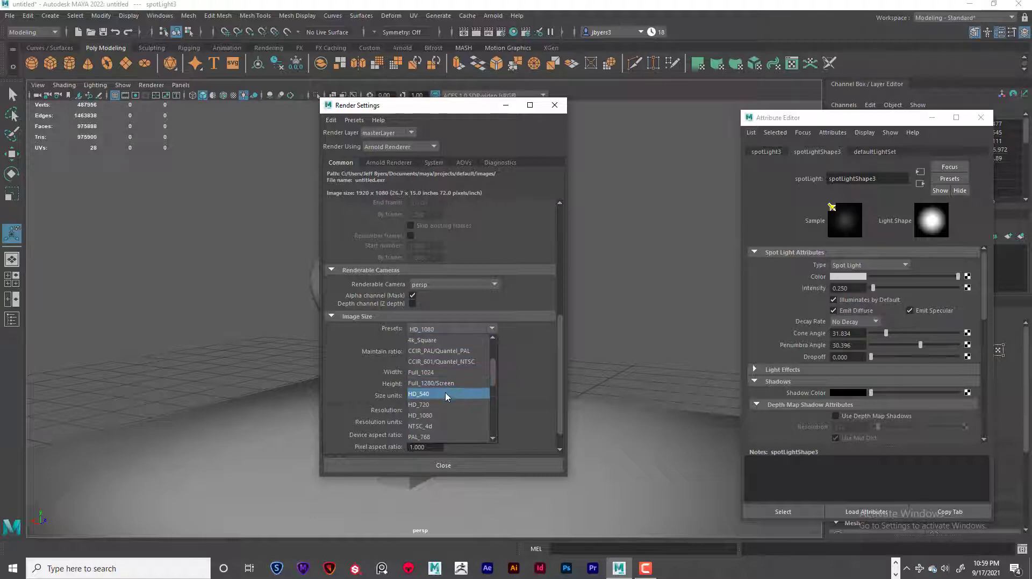
pyautogui.click(478, 393)
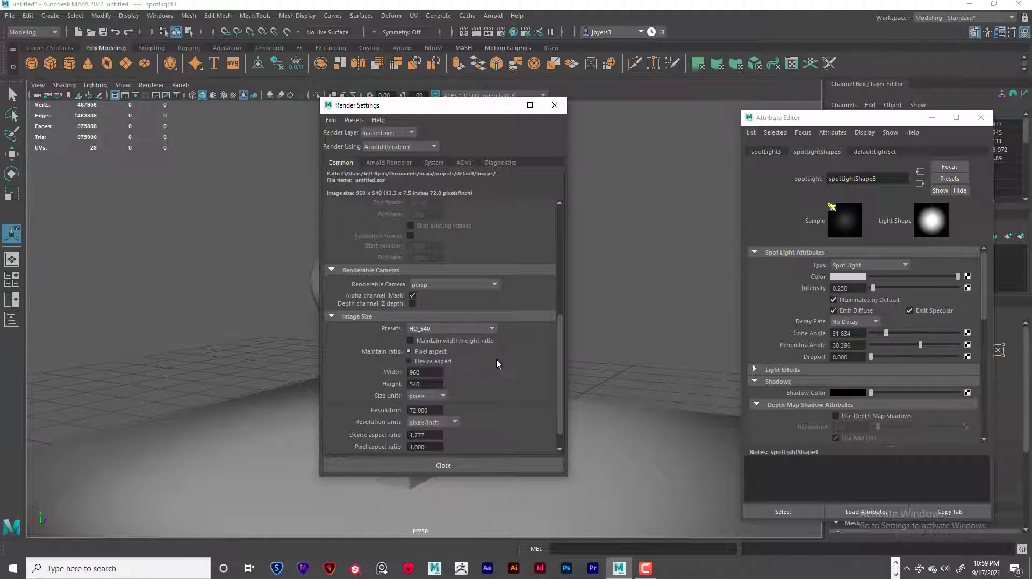
pyautogui.click(555, 106)
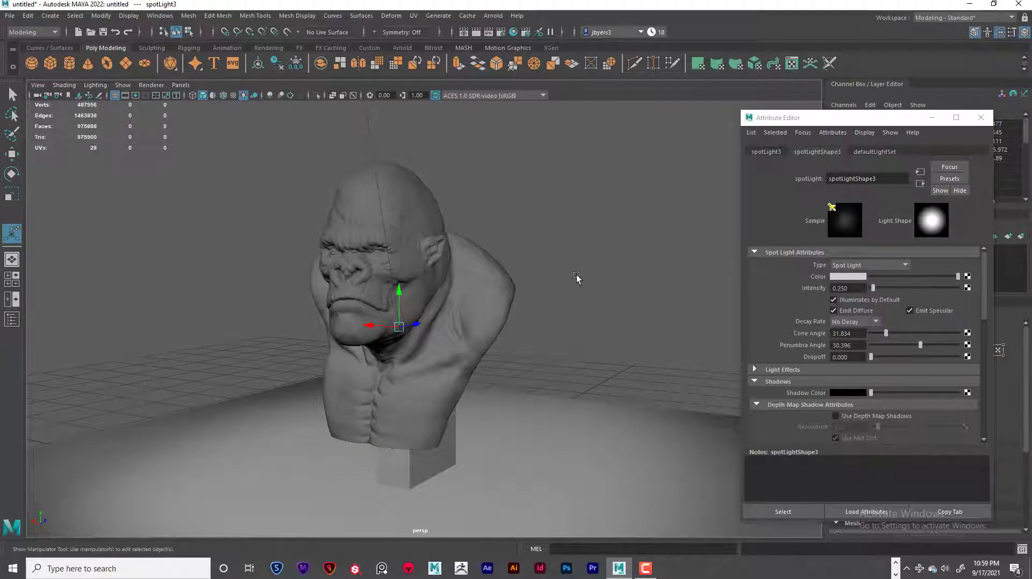
pyautogui.moveTo(576, 279)
pyautogui.keyDown('alt'); pyautogui.mouseDown()
pyautogui.moveTo(611, 274)
pyautogui.moveTo(625, 295)
pyautogui.moveTo(611, 295)
pyautogui.mouseUp(); pyautogui.keyUp('alt')
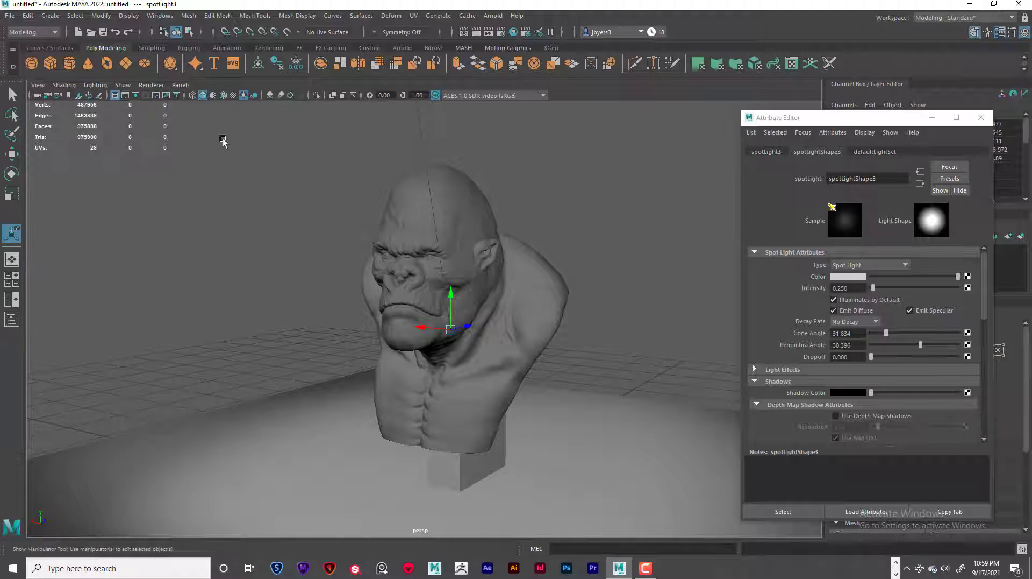
pyautogui.click(135, 96)
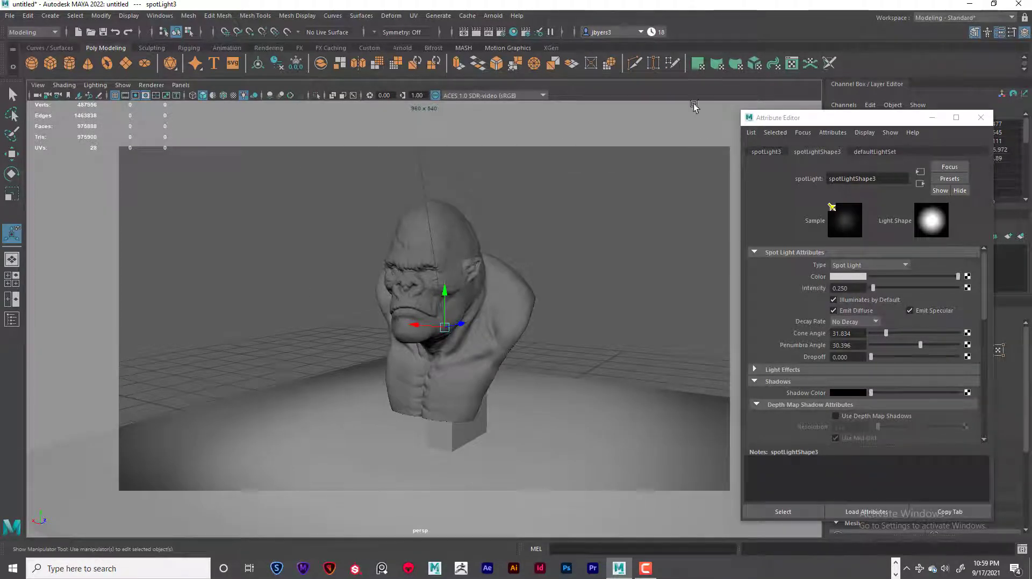
# - Try the 1k_Square image size preset and check its frame around the bust in the viewport
pyautogui.click(501, 32)
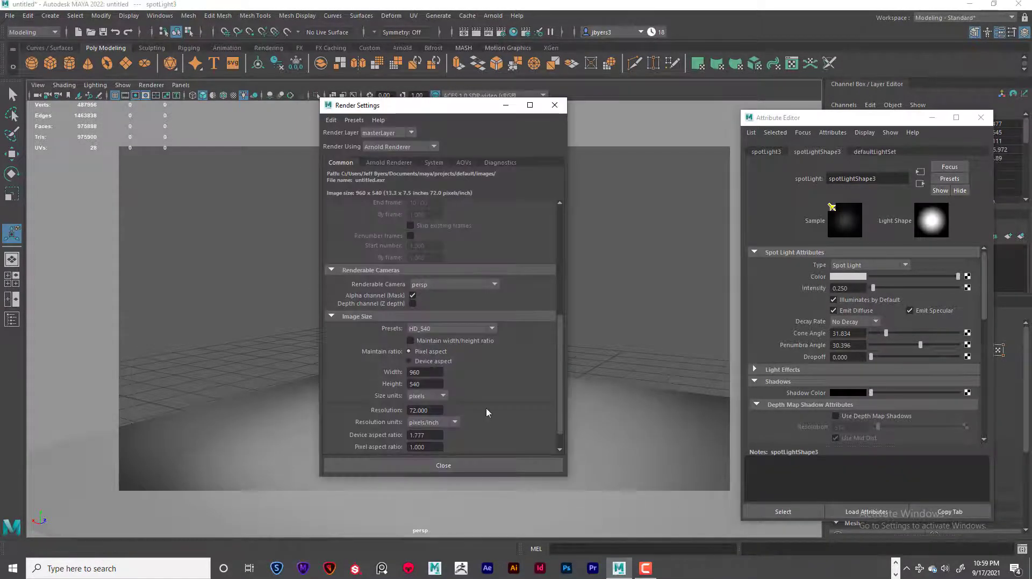
pyautogui.click(494, 328)
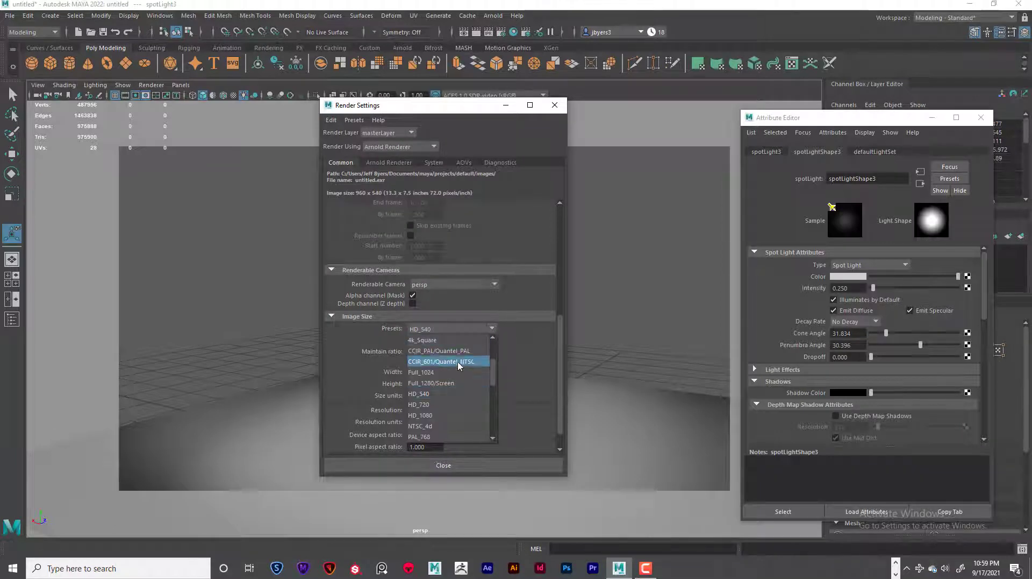
pyautogui.scroll(2, 462, 383)
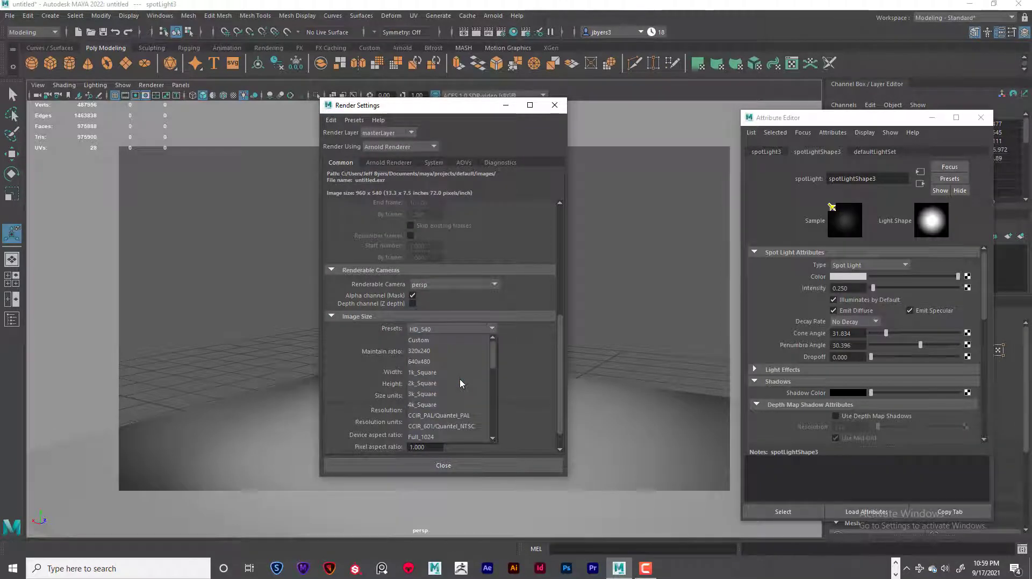
pyautogui.click(425, 372)
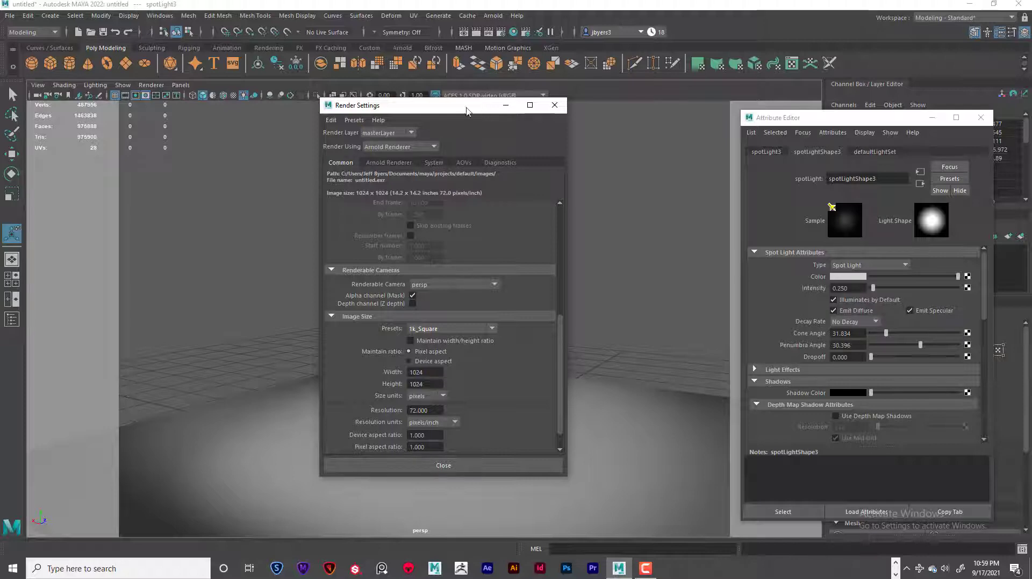
pyautogui.moveTo(465, 104); pyautogui.dragTo(852, 165)
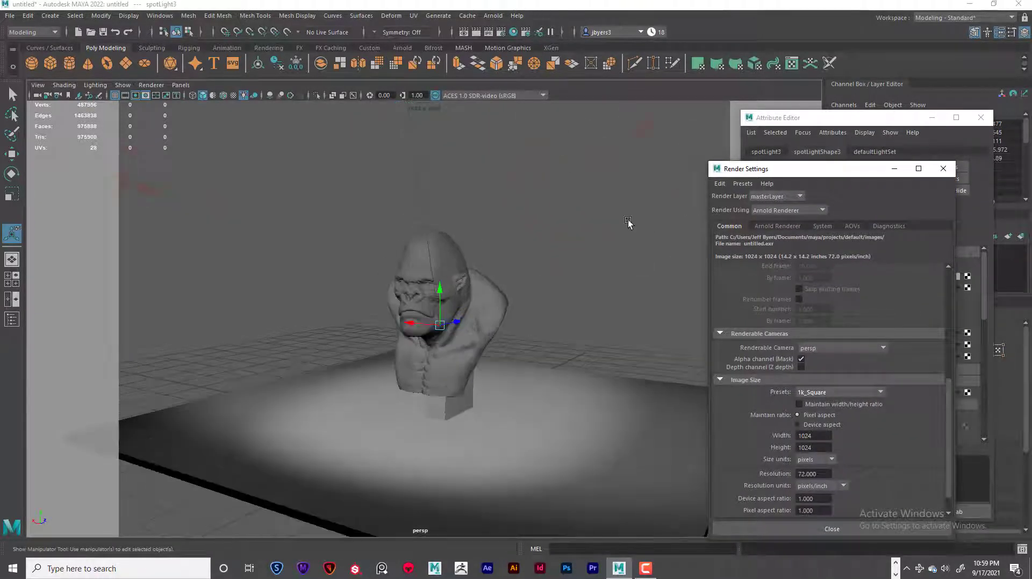
pyautogui.moveTo(814, 176); pyautogui.dragTo(519, 135)
# - Return the image size preset to HD_540, check the viewport frame and close the Render Settings
pyautogui.click(586, 351)
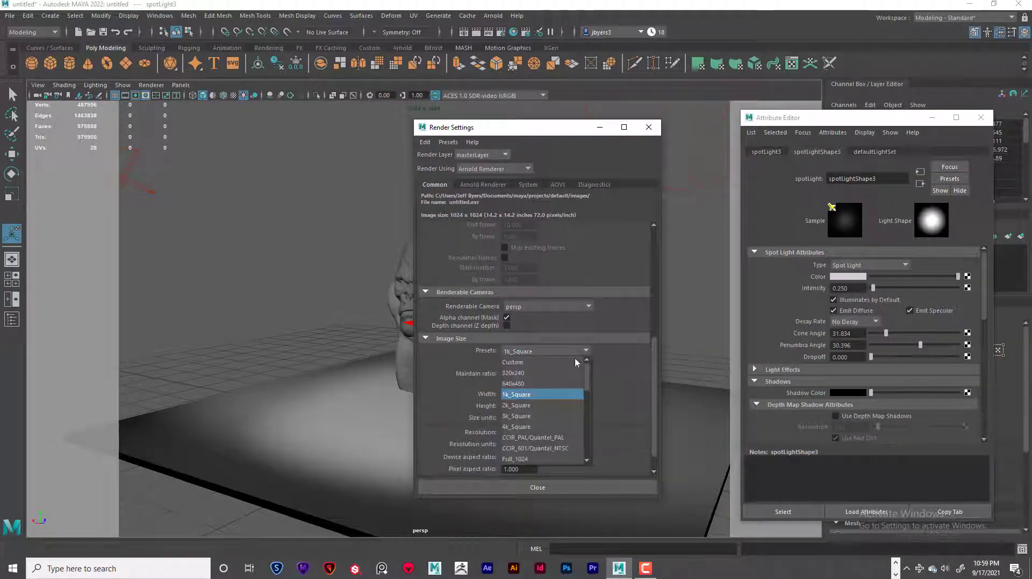
pyautogui.scroll(-3, 544, 416)
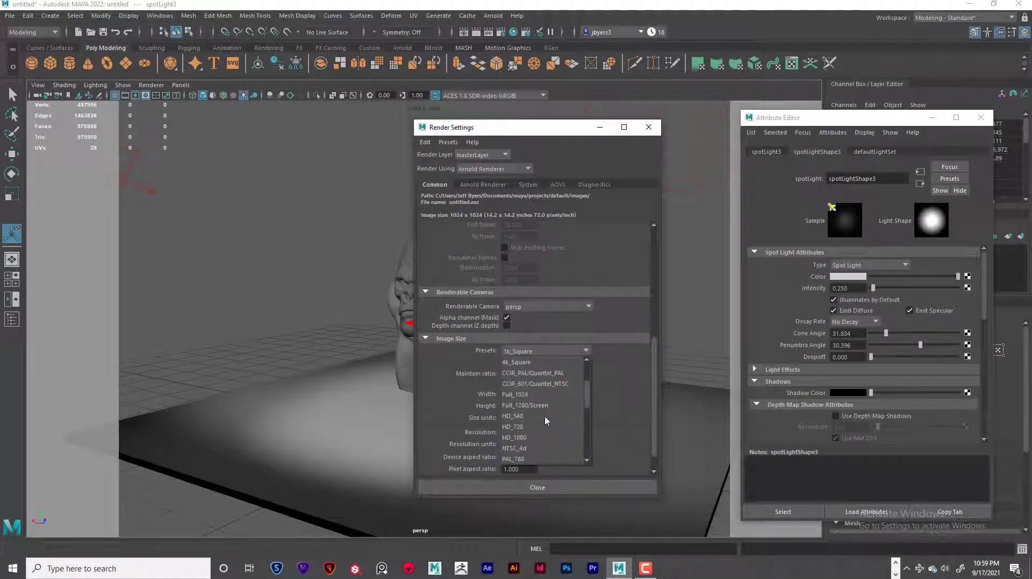
pyautogui.click(544, 415)
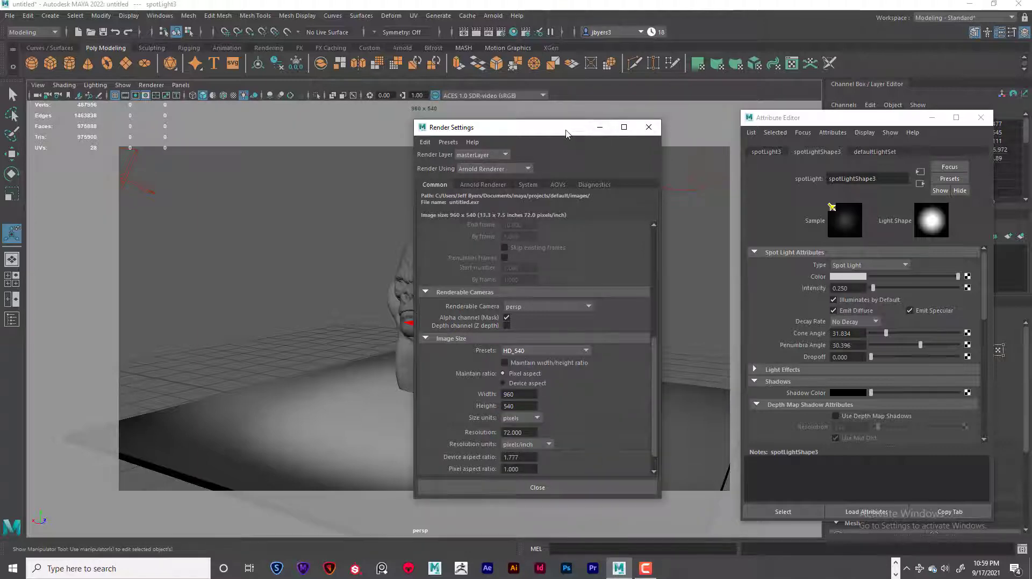
pyautogui.moveTo(566, 132); pyautogui.dragTo(816, 142)
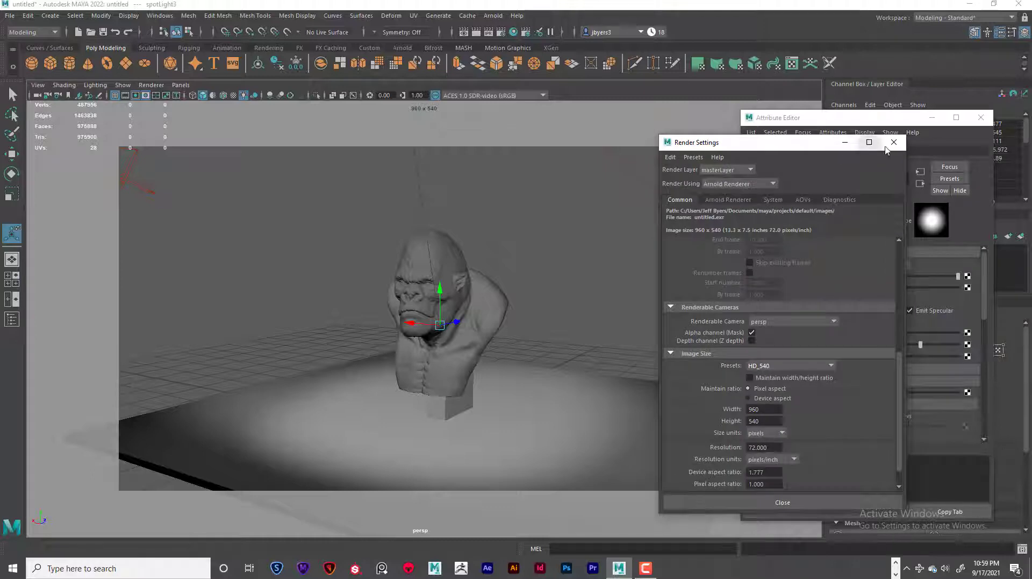
pyautogui.click(896, 139)
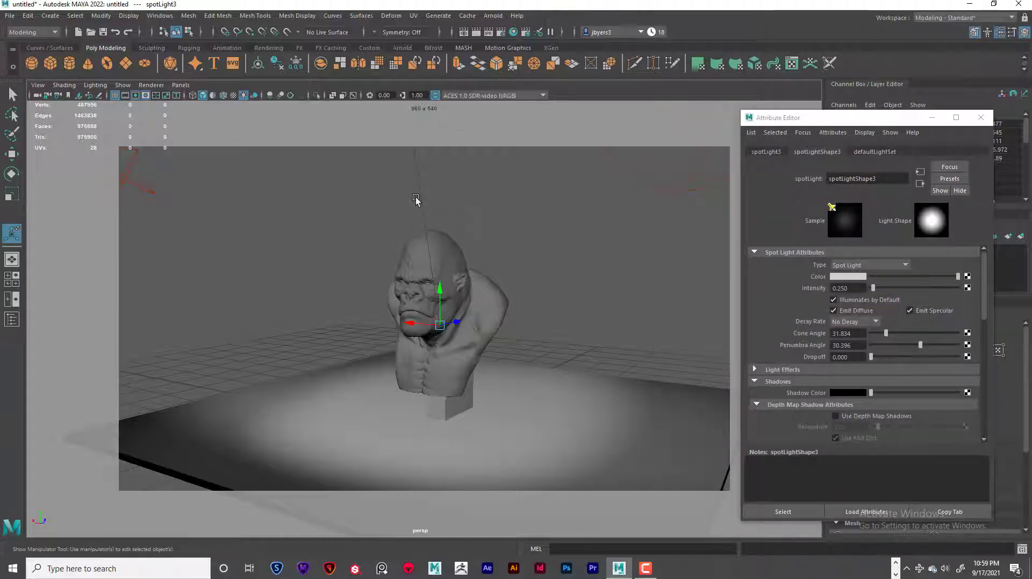
# - Check the bust's placement against the field chart and replace the chart with the safe action and safe title guides
pyautogui.keyDown('alt'); pyautogui.moveTo(457, 224); pyautogui.dragTo(346, 149); pyautogui.keyUp('alt')
pyautogui.keyDown('alt'); pyautogui.moveTo(349, 202); pyautogui.dragTo(341, 208, button='middle'); pyautogui.keyUp('alt')
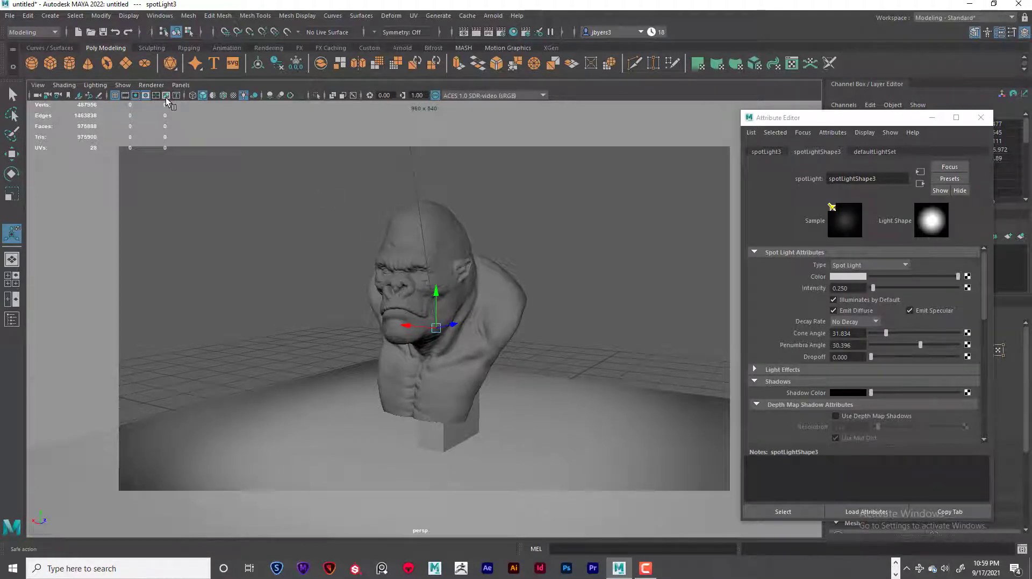
pyautogui.click(157, 98)
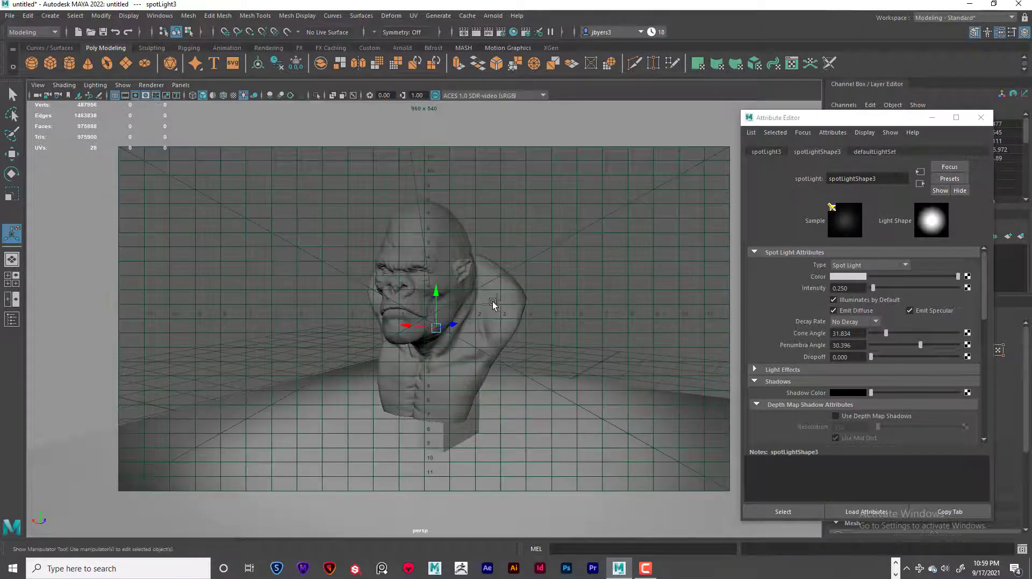
pyautogui.keyDown('alt'); pyautogui.moveTo(507, 295); pyautogui.dragTo(503, 290, button='middle'); pyautogui.keyUp('alt')
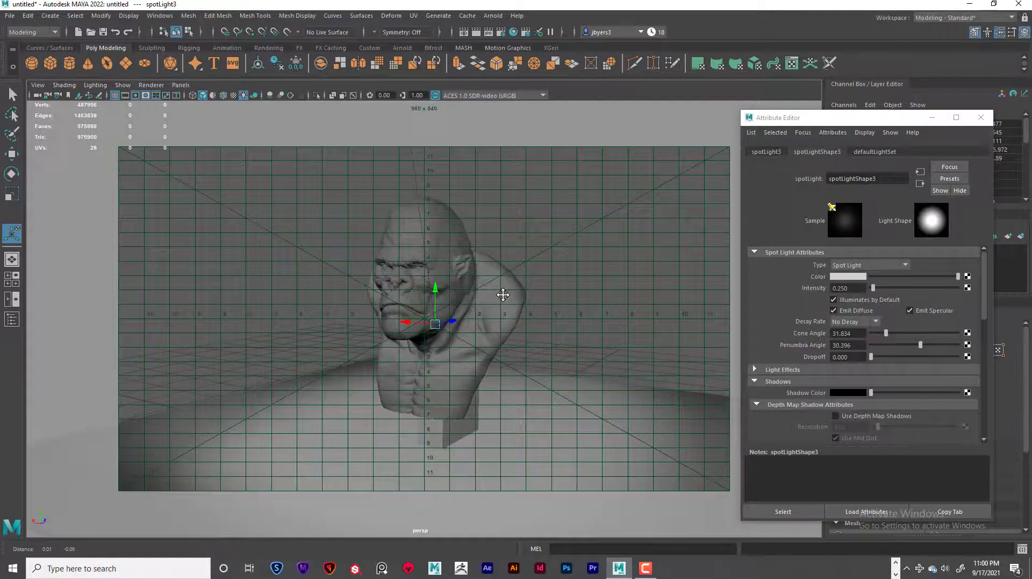
pyautogui.click(166, 98)
pyautogui.click(167, 95)
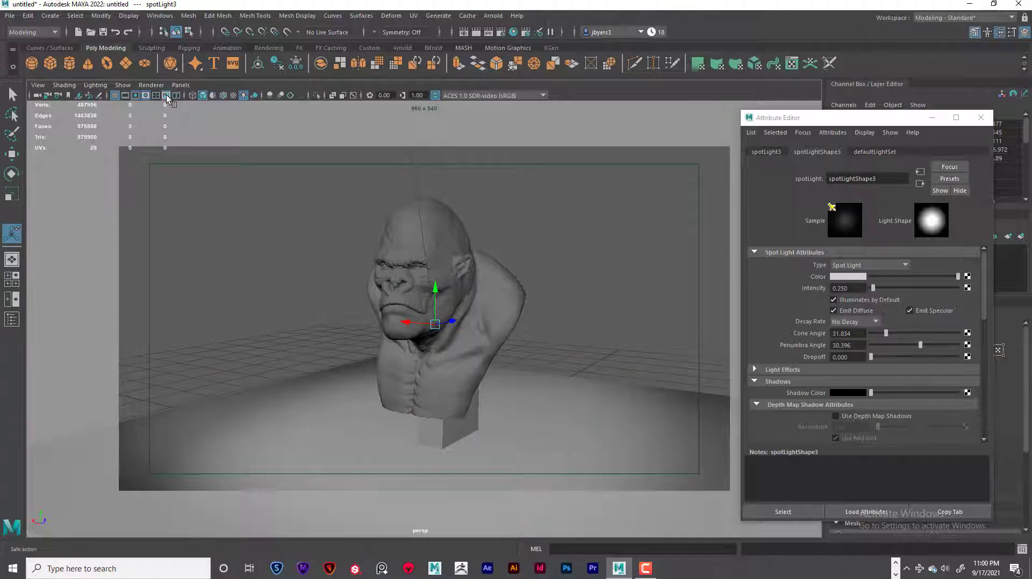
pyautogui.click(177, 95)
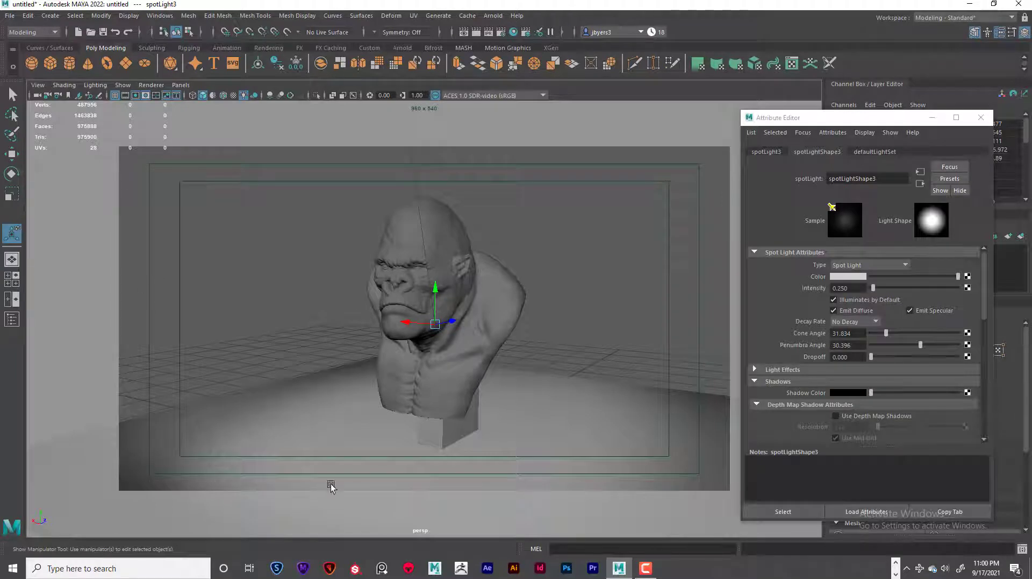
# - Move the Attribute Editor away from the render frame and frame the bust larger within the safe-area guides
pyautogui.moveTo(812, 117); pyautogui.dragTo(865, 119)
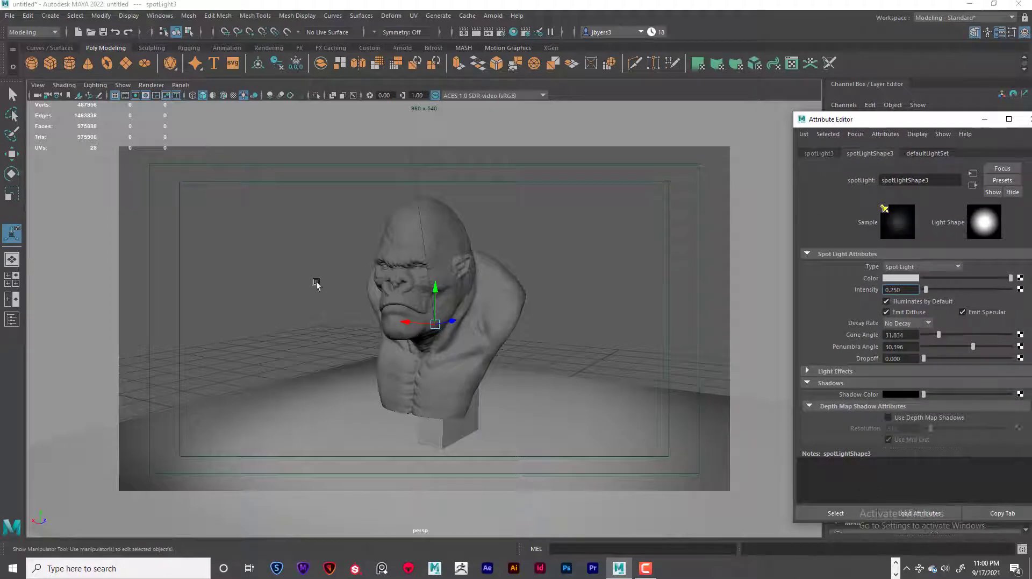
pyautogui.keyDown('alt'); pyautogui.moveTo(582, 331); pyautogui.dragTo(570, 304, button='right'); pyautogui.keyUp('alt')
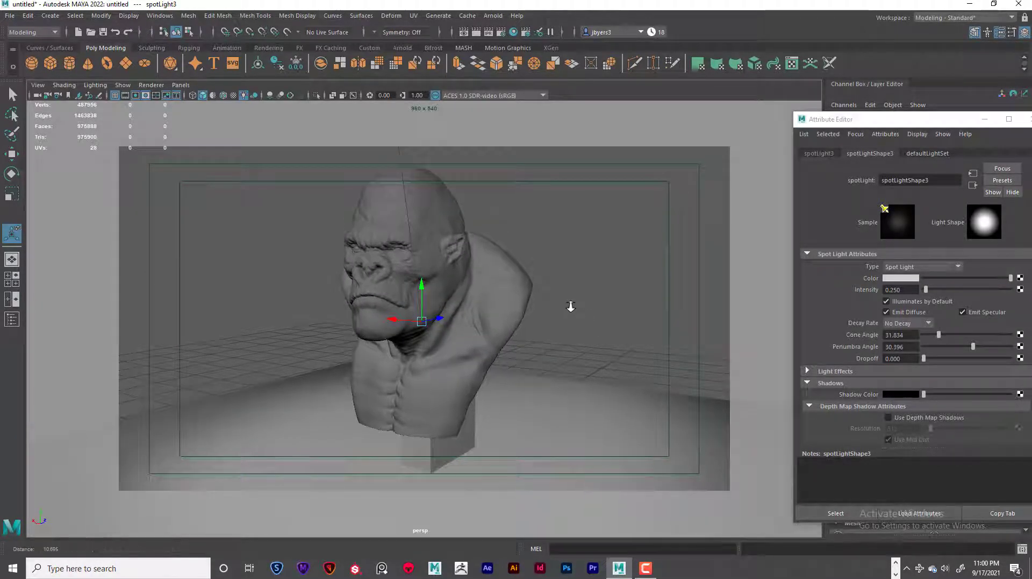
pyautogui.keyDown('alt'); pyautogui.moveTo(569, 304); pyautogui.dragTo(567, 304, button='middle'); pyautogui.keyUp('alt')
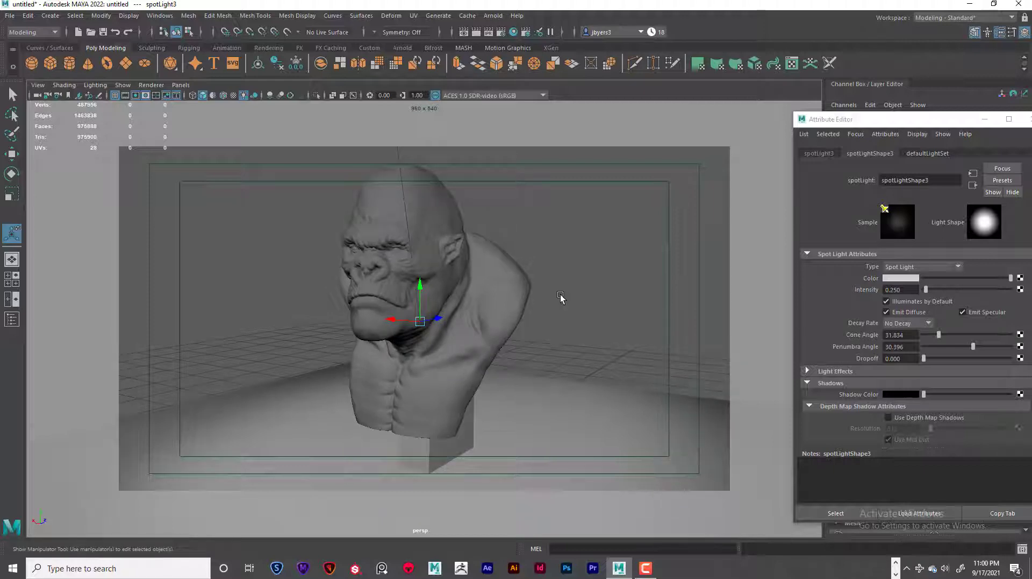
pyautogui.keyDown('alt'); pyautogui.moveTo(560, 297); pyautogui.dragTo(555, 294, button='right'); pyautogui.keyUp('alt')
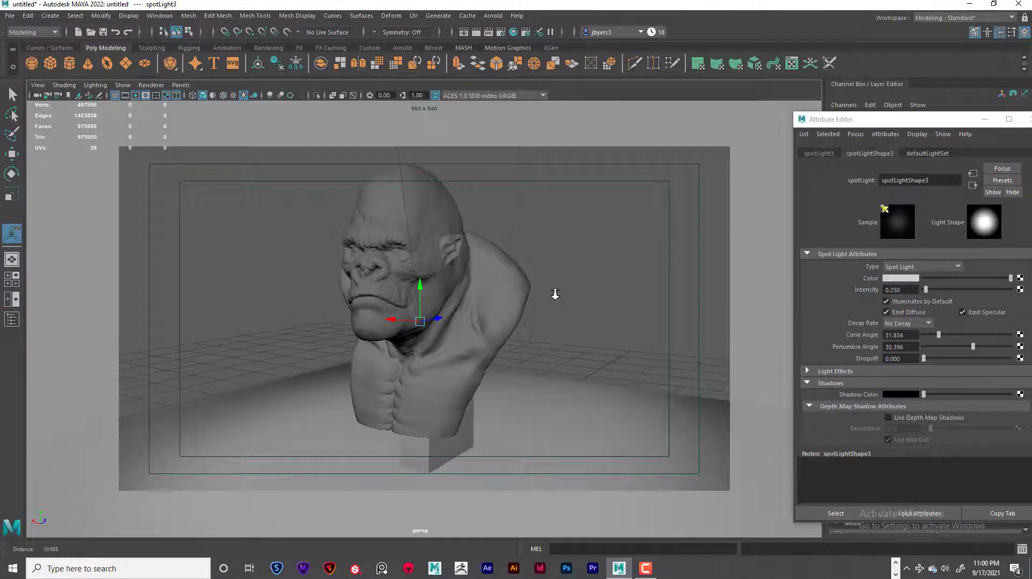
pyautogui.keyDown('alt'); pyautogui.moveTo(556, 294); pyautogui.dragTo(552, 288, button='middle'); pyautogui.keyUp('alt')
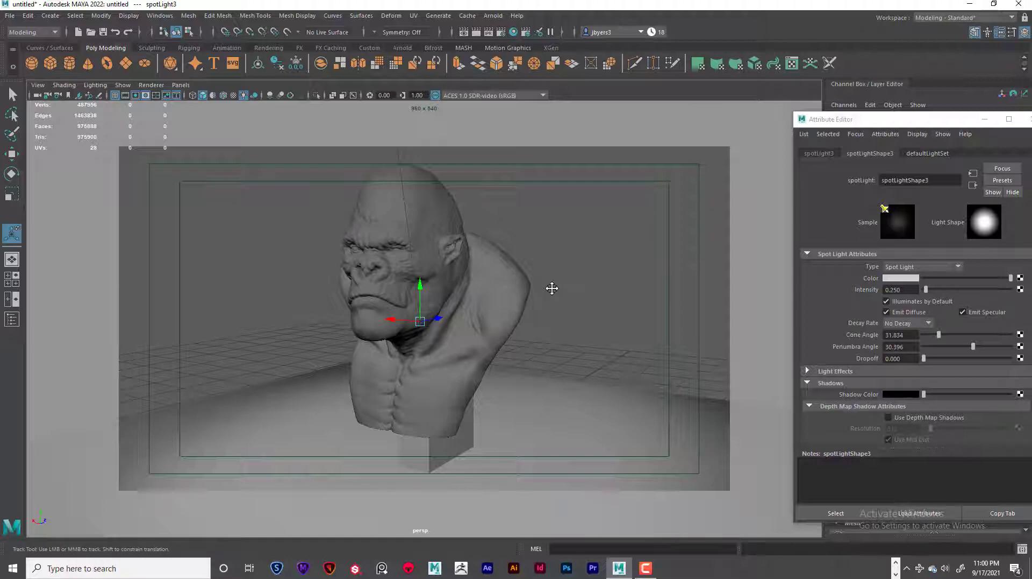
# - Shift the bust slightly toward the frame's centre using the field chart and hide the chart
pyautogui.click(156, 96)
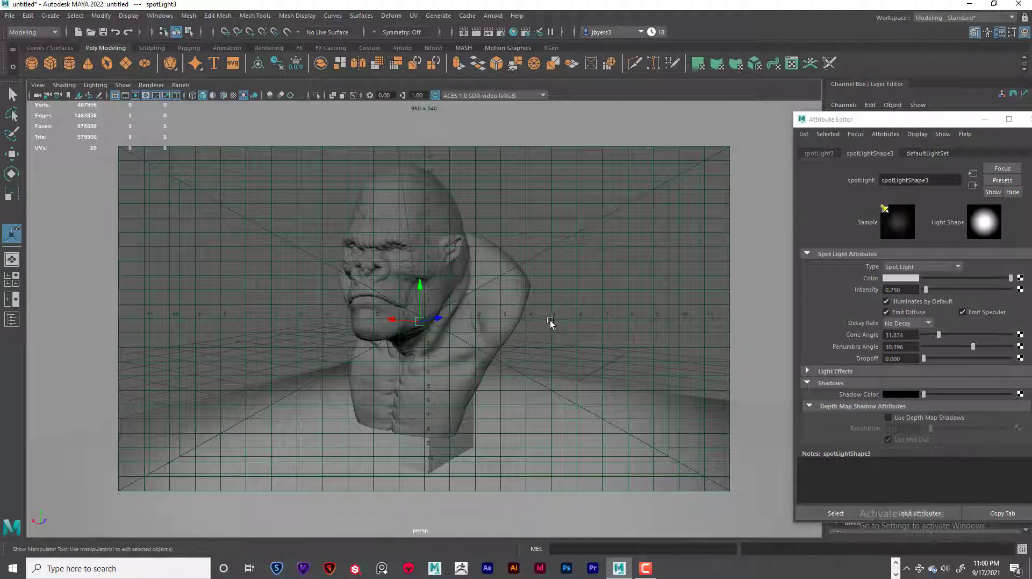
pyautogui.keyDown('alt'); pyautogui.moveTo(553, 320); pyautogui.dragTo(555, 319, button='middle'); pyautogui.keyUp('alt')
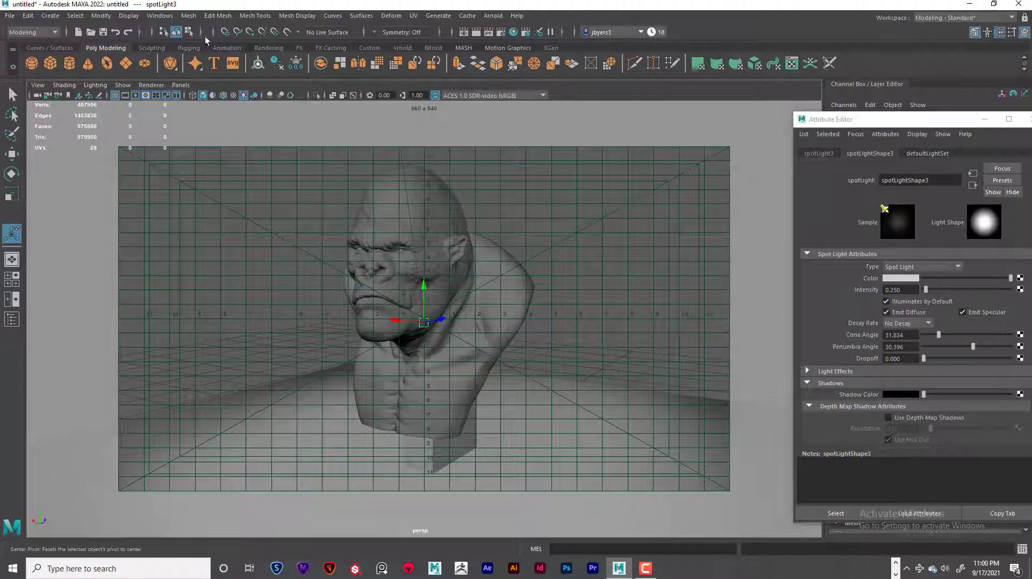
pyautogui.click(156, 95)
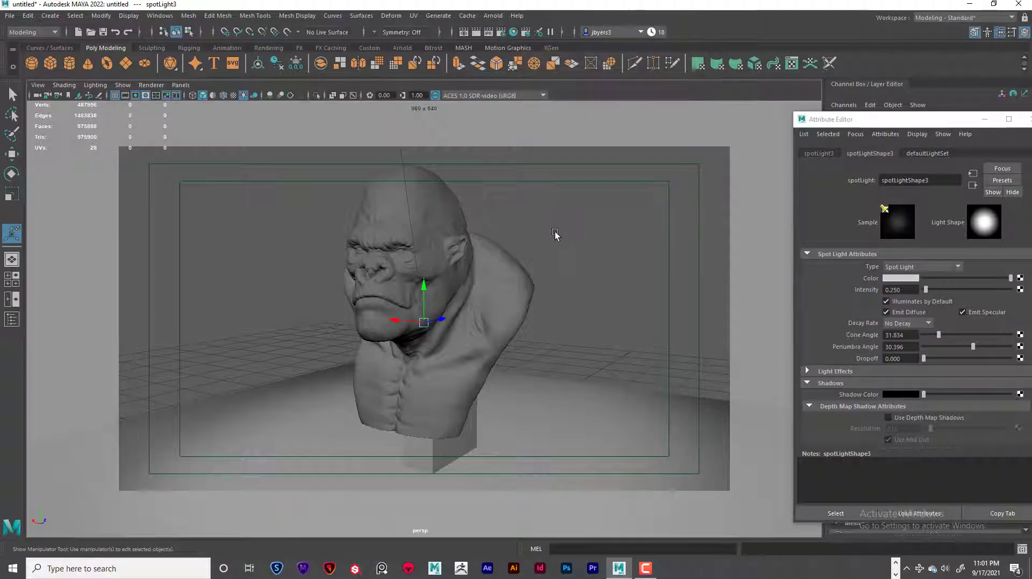
# - Reframe the perspective camera to a lower-angle view with the gorilla bust inside the safe title area
pyautogui.moveTo(582, 259)
pyautogui.keyDown('alt'); pyautogui.mouseDown()
pyautogui.moveTo(590, 267)
pyautogui.moveTo(580, 255)
pyautogui.mouseUp(); pyautogui.keyUp('alt')
pyautogui.keyDown('alt'); pyautogui.moveTo(580, 256); pyautogui.dragTo(573, 264, button='middle'); pyautogui.keyUp('alt')
pyautogui.keyDown('alt'); pyautogui.moveTo(573, 265); pyautogui.dragTo(574, 264); pyautogui.keyUp('alt')
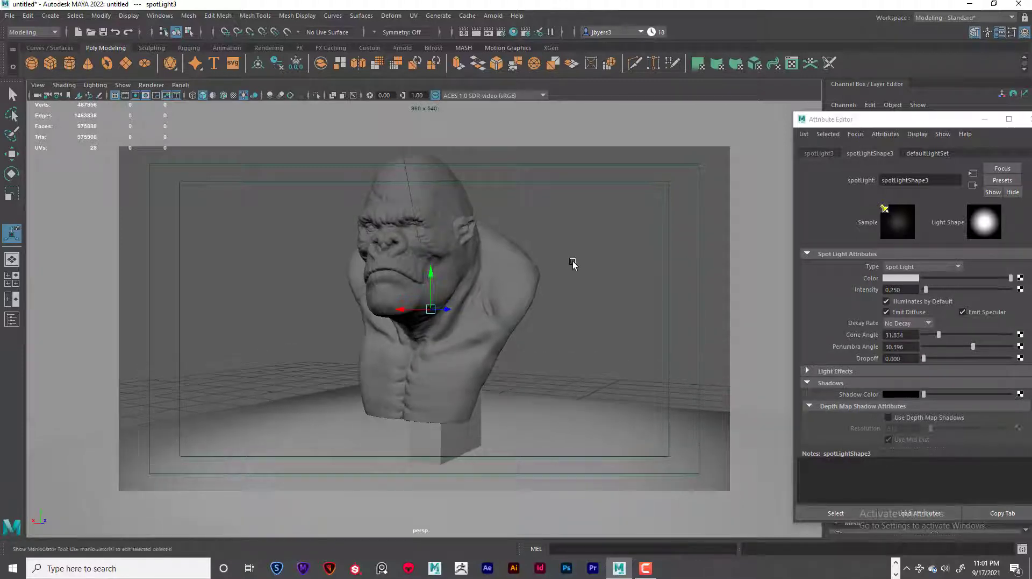
pyautogui.keyDown('alt'); pyautogui.moveTo(573, 264); pyautogui.dragTo(574, 267, button='middle'); pyautogui.keyUp('alt')
pyautogui.keyDown('alt'); pyautogui.moveTo(574, 267); pyautogui.dragTo(576, 268); pyautogui.keyUp('alt')
pyautogui.keyDown('alt'); pyautogui.moveTo(576, 266); pyautogui.dragTo(576, 262, button='middle'); pyautogui.keyUp('alt')
pyautogui.keyDown('alt'); pyautogui.moveTo(576, 262); pyautogui.dragTo(587, 276); pyautogui.keyUp('alt')
pyautogui.keyDown('alt'); pyautogui.moveTo(587, 276); pyautogui.dragTo(578, 249, button='middle'); pyautogui.keyUp('alt')
pyautogui.keyDown('alt'); pyautogui.moveTo(577, 249); pyautogui.dragTo(576, 247); pyautogui.keyUp('alt')
pyautogui.keyDown('alt'); pyautogui.moveTo(575, 250); pyautogui.dragTo(572, 231, button='middle'); pyautogui.keyUp('alt')
pyautogui.moveTo(585, 251)
pyautogui.keyDown('alt'); pyautogui.mouseDown()
pyautogui.moveTo(588, 260)
pyautogui.moveTo(588, 242)
pyautogui.mouseUp(); pyautogui.keyUp('alt')
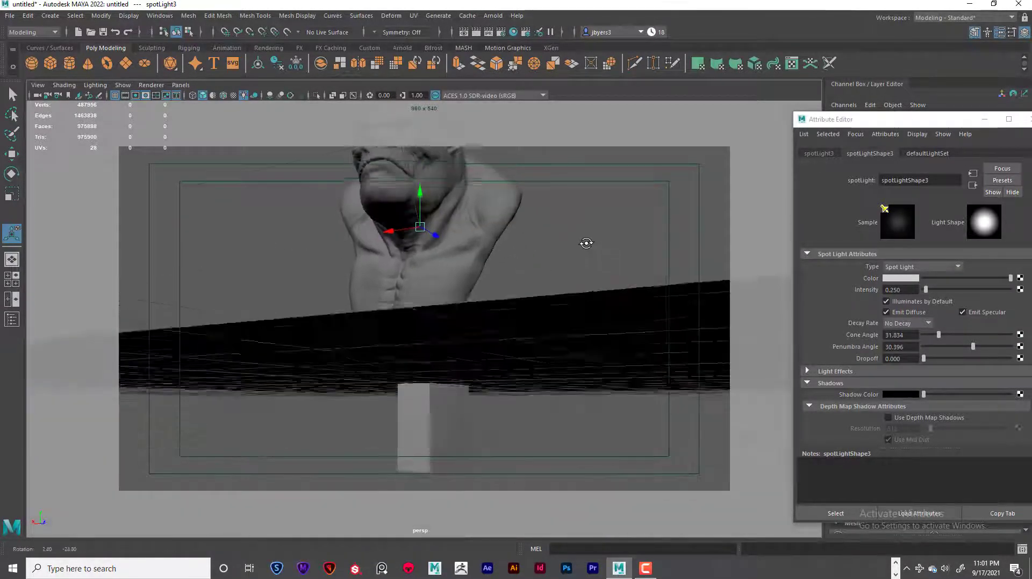
pyautogui.keyDown('alt'); pyautogui.moveTo(588, 242); pyautogui.dragTo(564, 312, button='middle'); pyautogui.keyUp('alt')
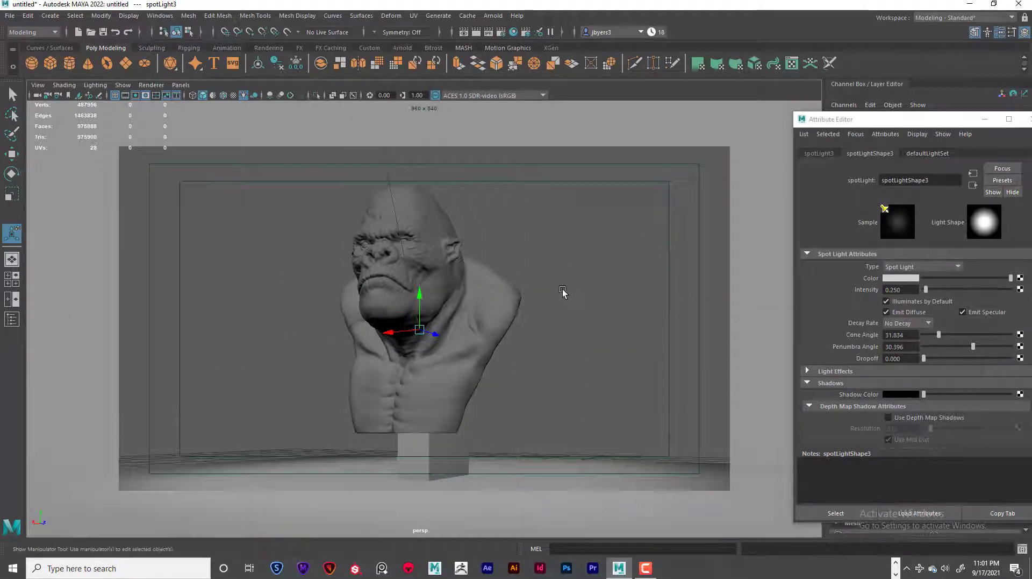
# - Reframe the perspective camera to a slightly higher angle on the gorilla bust, keeping it inside the safe-area guides
pyautogui.keyDown('alt'); pyautogui.moveTo(560, 290); pyautogui.dragTo(581, 296, button='right'); pyautogui.keyUp('alt')
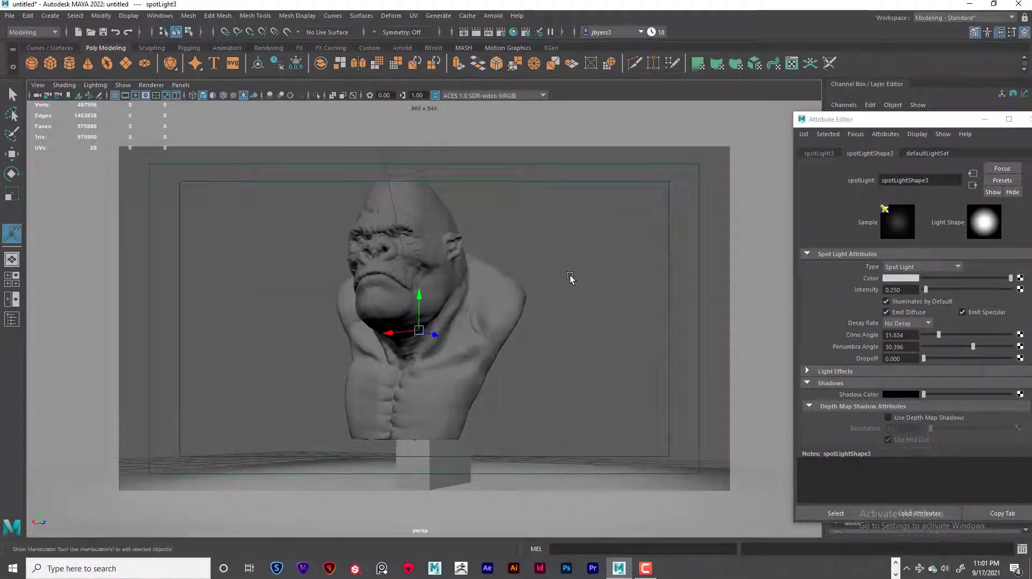
pyautogui.keyDown('alt'); pyautogui.moveTo(572, 279); pyautogui.dragTo(569, 256); pyautogui.keyUp('alt')
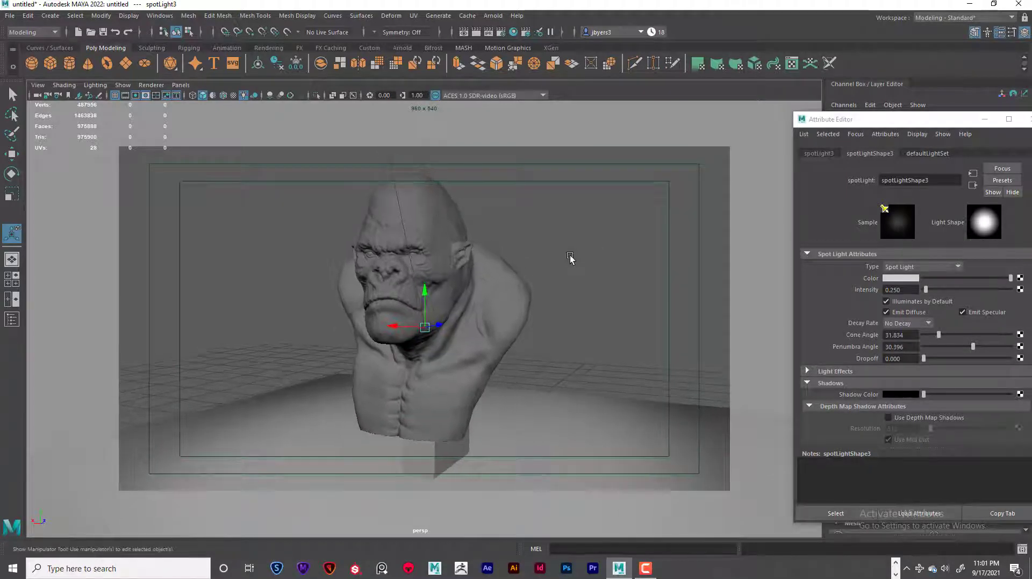
pyautogui.keyDown('alt'); pyautogui.moveTo(573, 258); pyautogui.dragTo(575, 253, button='middle'); pyautogui.keyUp('alt')
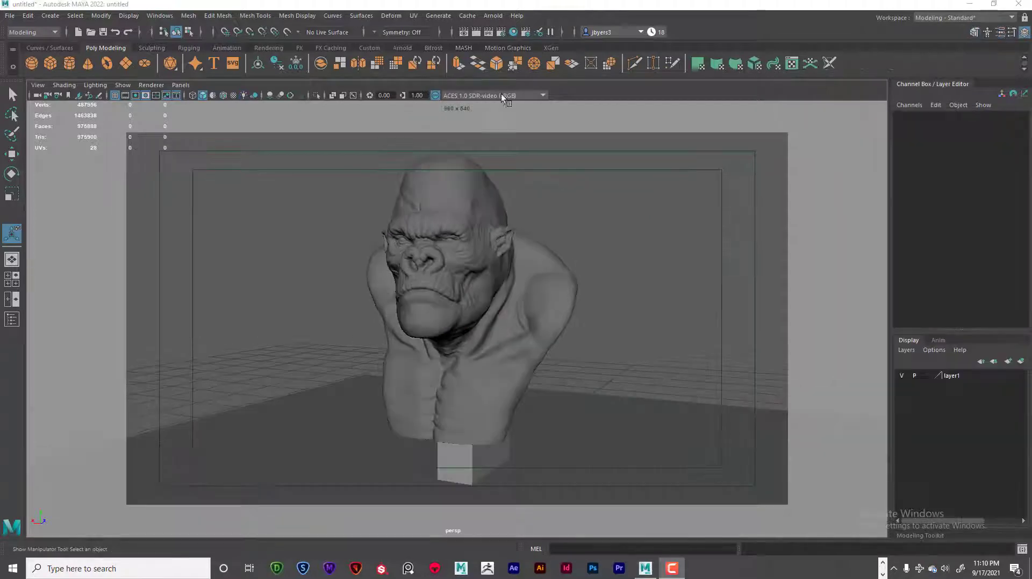
# - Test-render the bust in the Arnold RenderView and in the Render View, closing each window after checking the lighting
pyautogui.click(493, 15)
pyautogui.click(500, 35)
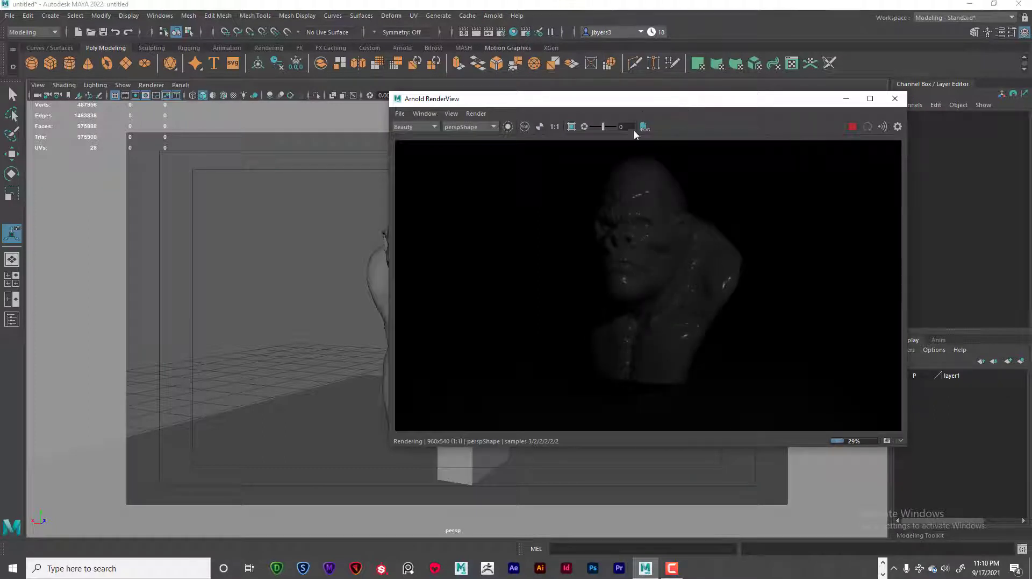
pyautogui.moveTo(663, 103); pyautogui.dragTo(717, 112)
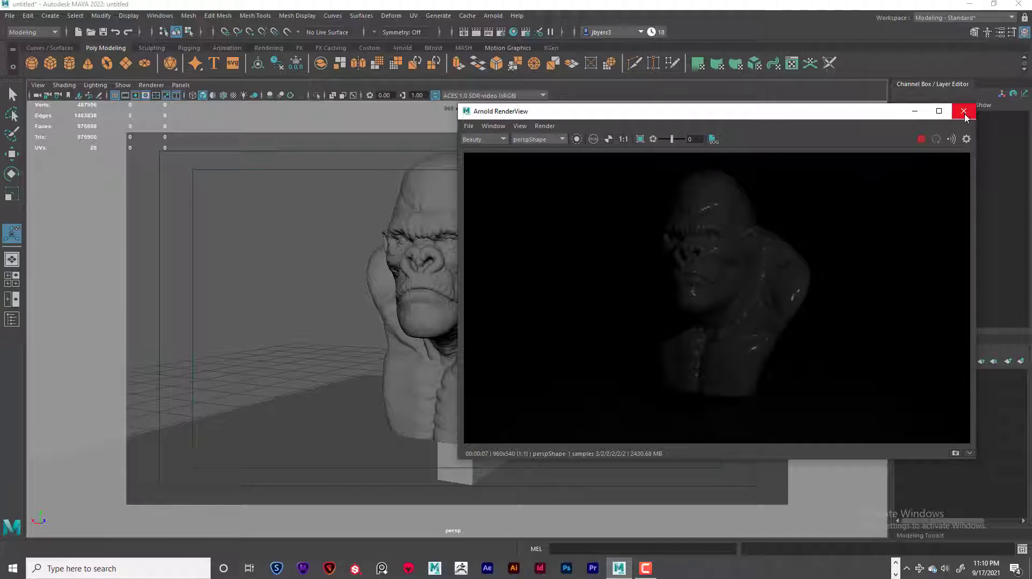
pyautogui.click(964, 111)
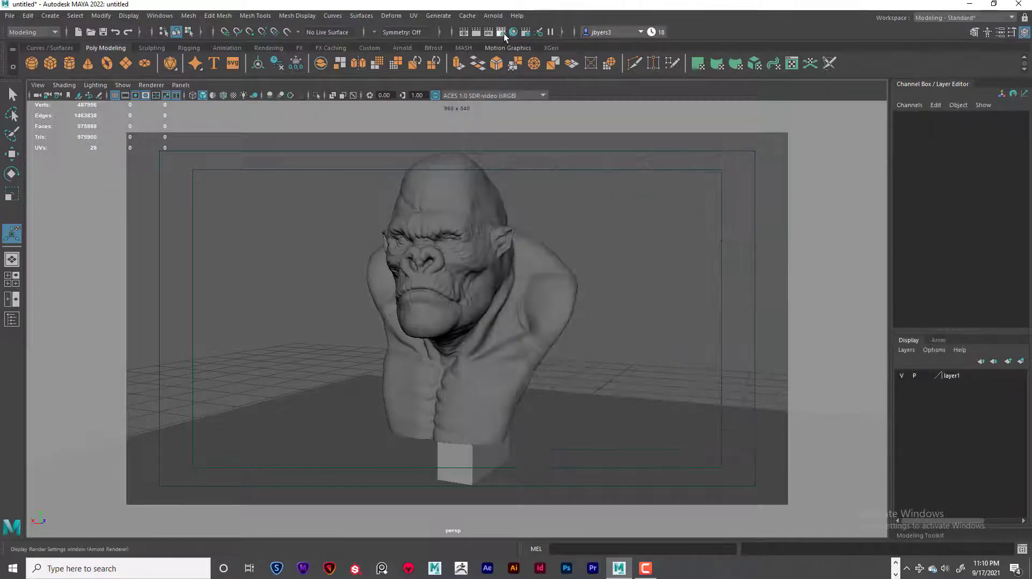
pyautogui.click(477, 33)
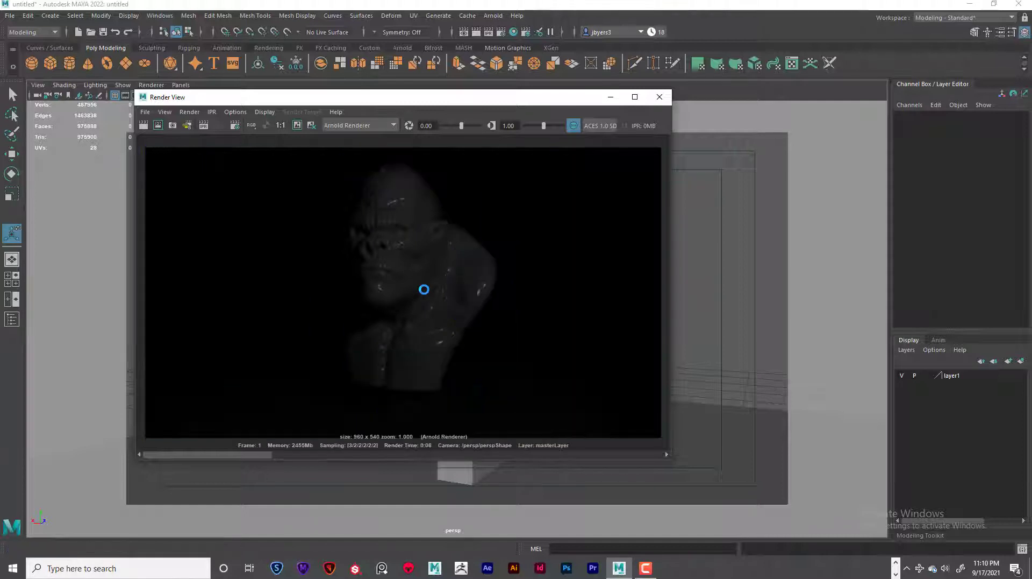
pyautogui.click(659, 97)
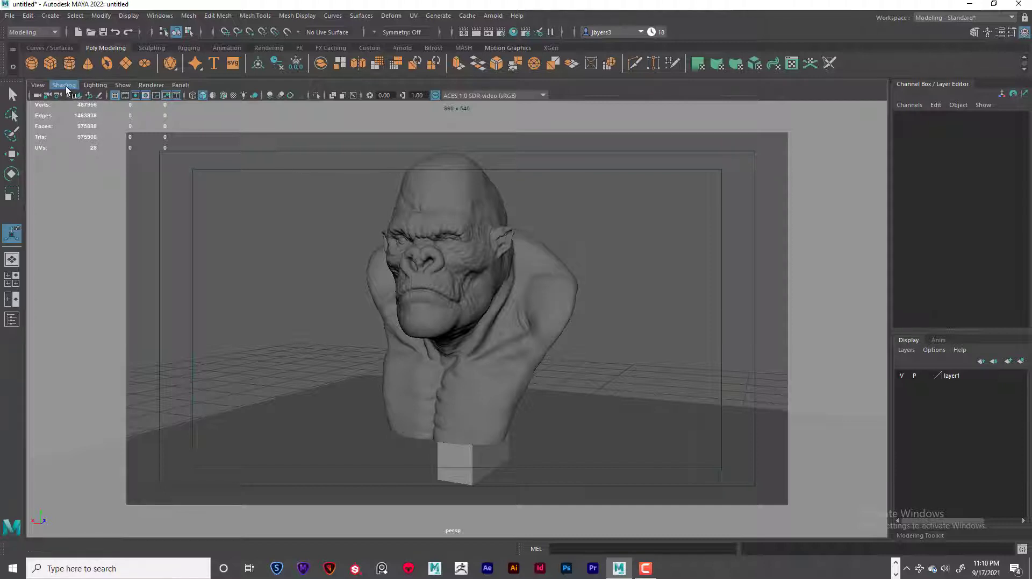
# - Create a new camera bookmark of the current perspective view, name it MS and close the Bookmark Editor
pyautogui.click(38, 86)
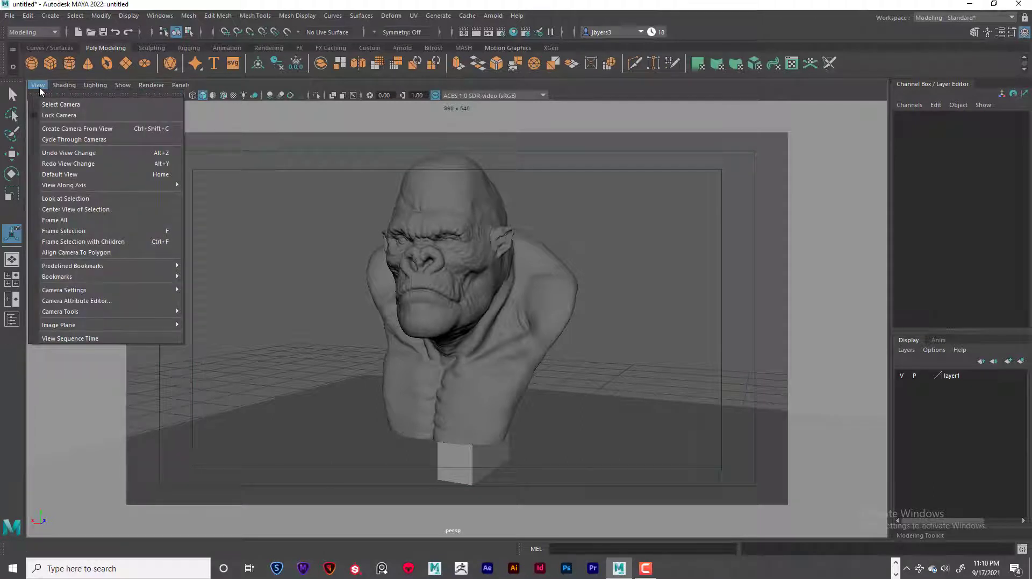
pyautogui.moveTo(134, 276)
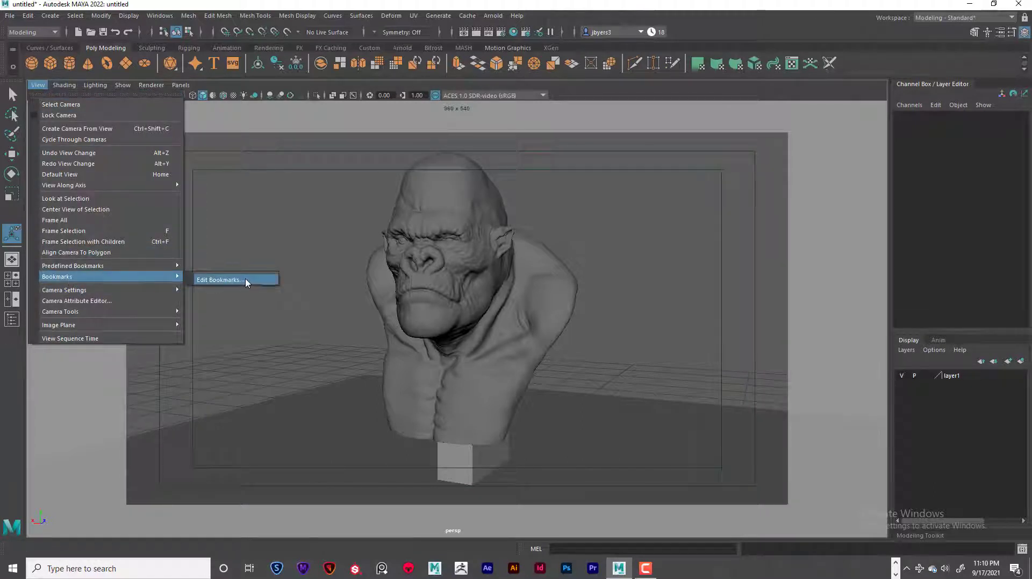
pyautogui.click(229, 280)
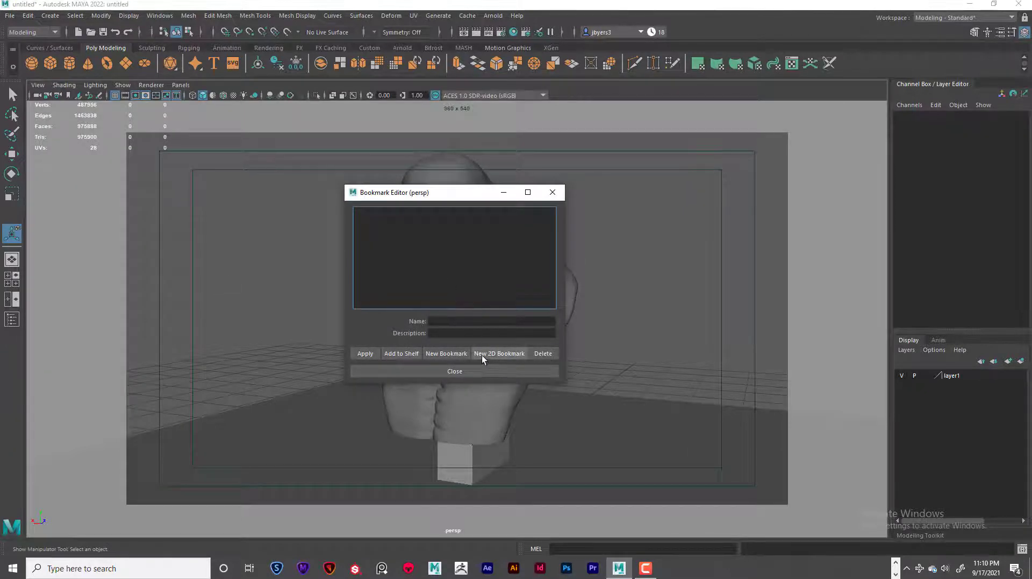
pyautogui.click(456, 350)
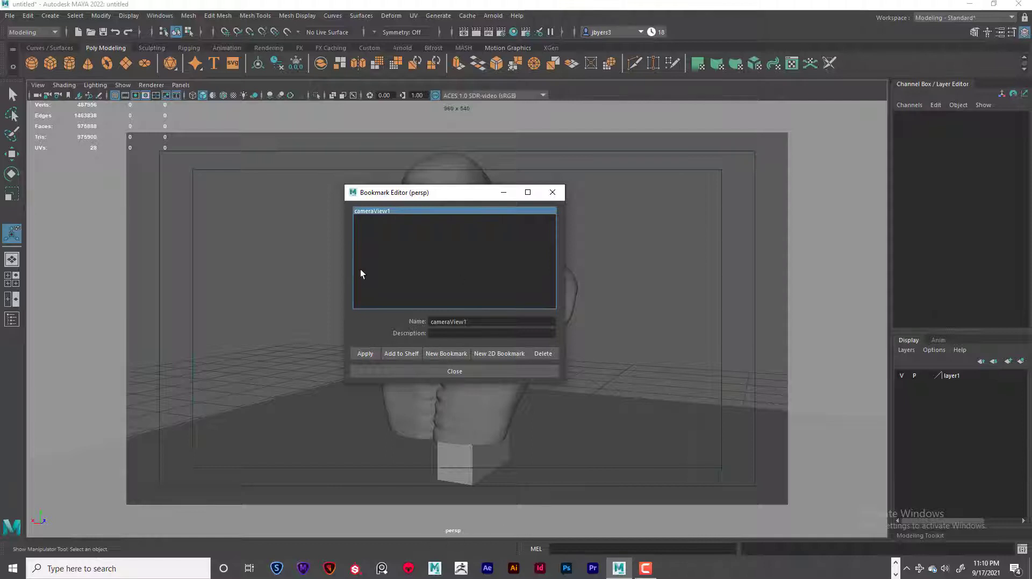
pyautogui.moveTo(475, 322); pyautogui.dragTo(402, 317)
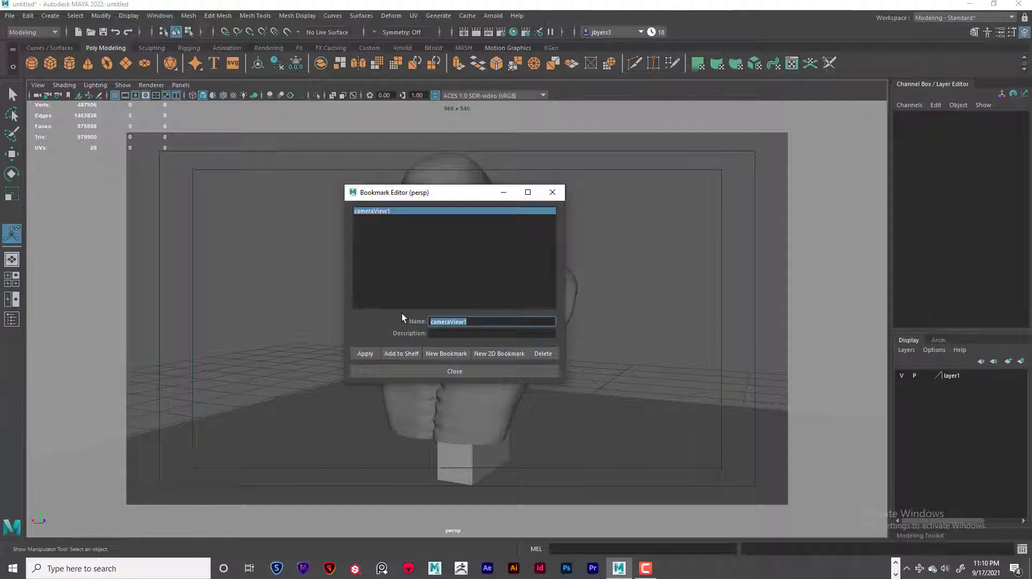
pyautogui.write('MS')
pyautogui.click(369, 353)
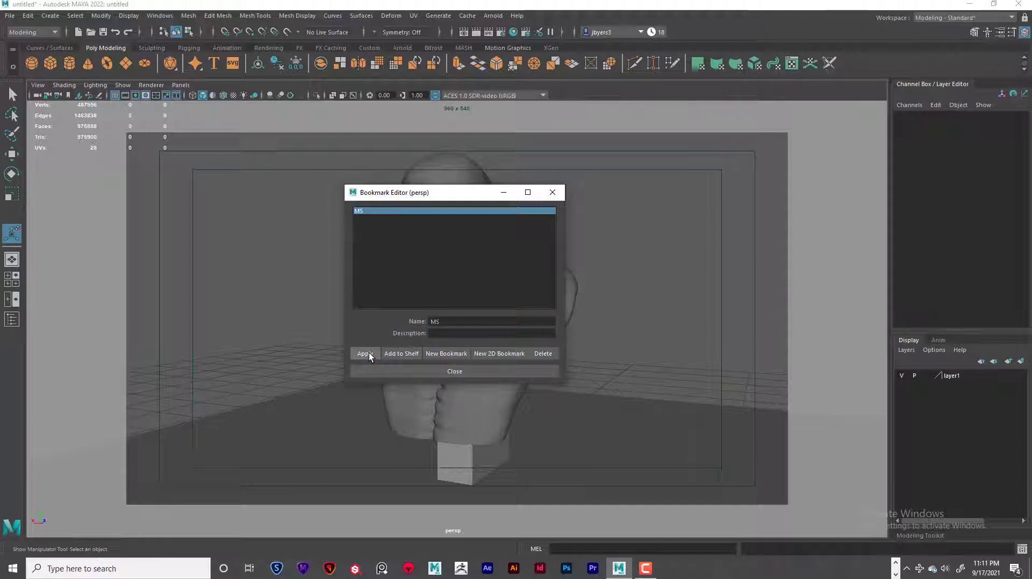
pyautogui.click(553, 192)
# - Show the attributes of spotLight1 and place the Attribute Editor clear of the three lights
pyautogui.scroll(-8, 550, 249)
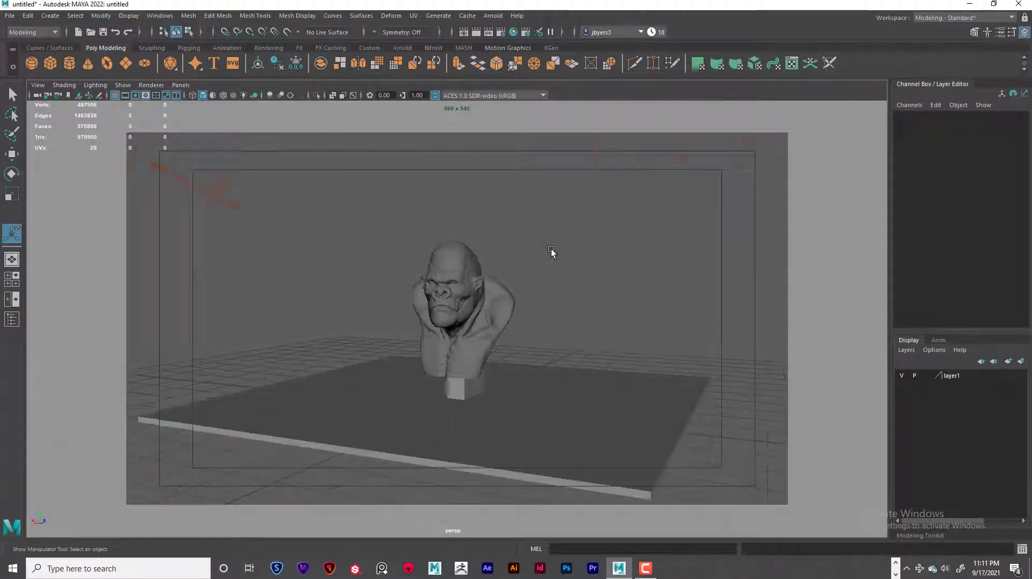
pyautogui.scroll(-3, 563, 246)
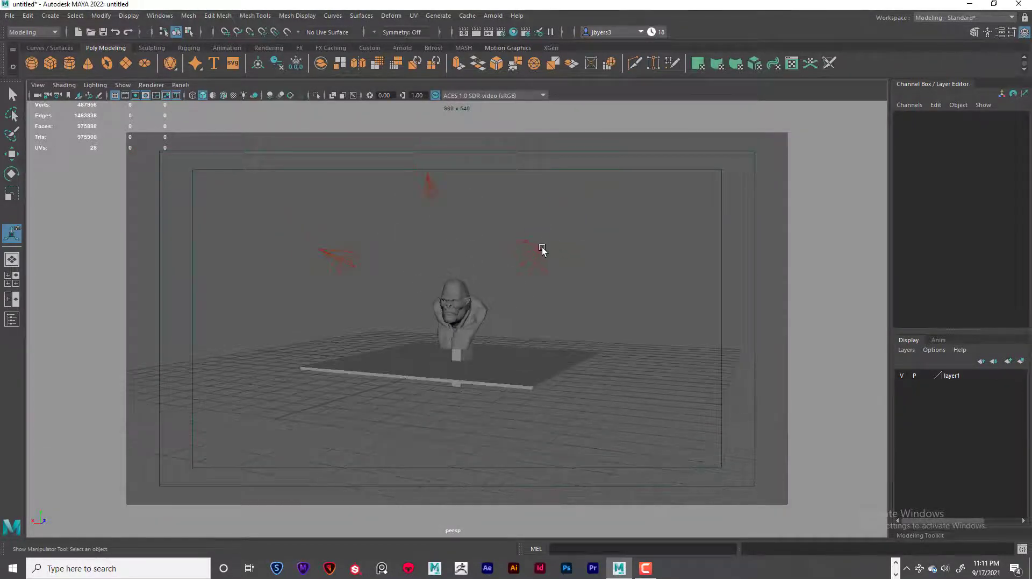
pyautogui.click(542, 246)
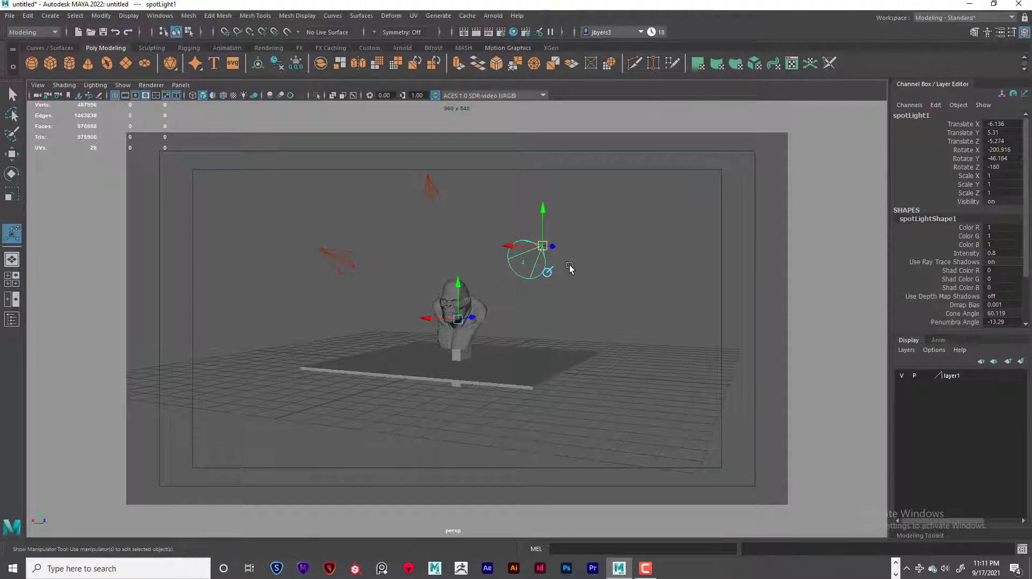
pyautogui.hotkey('ctrl', 'a')
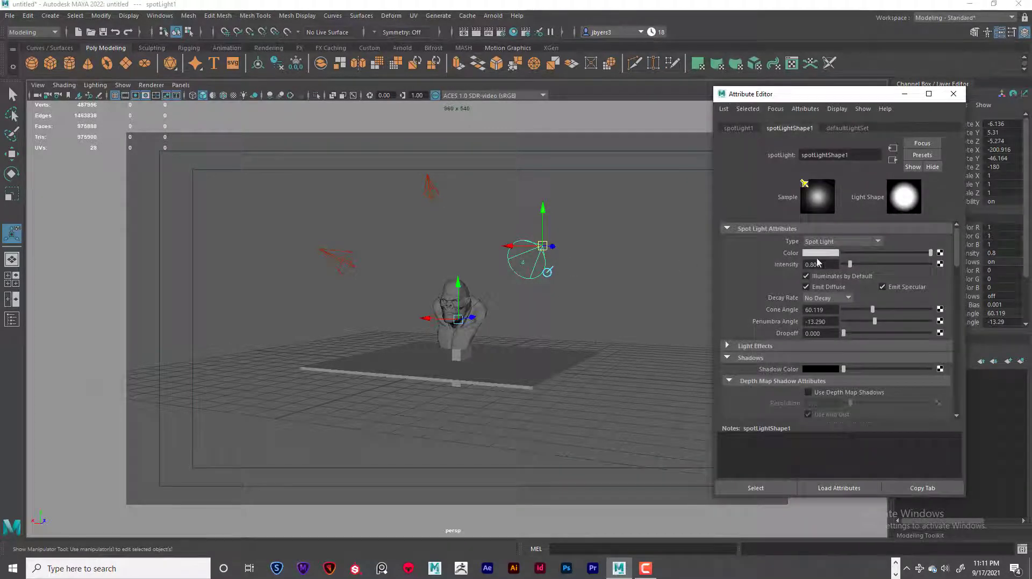
pyautogui.moveTo(820, 94); pyautogui.dragTo(748, 67)
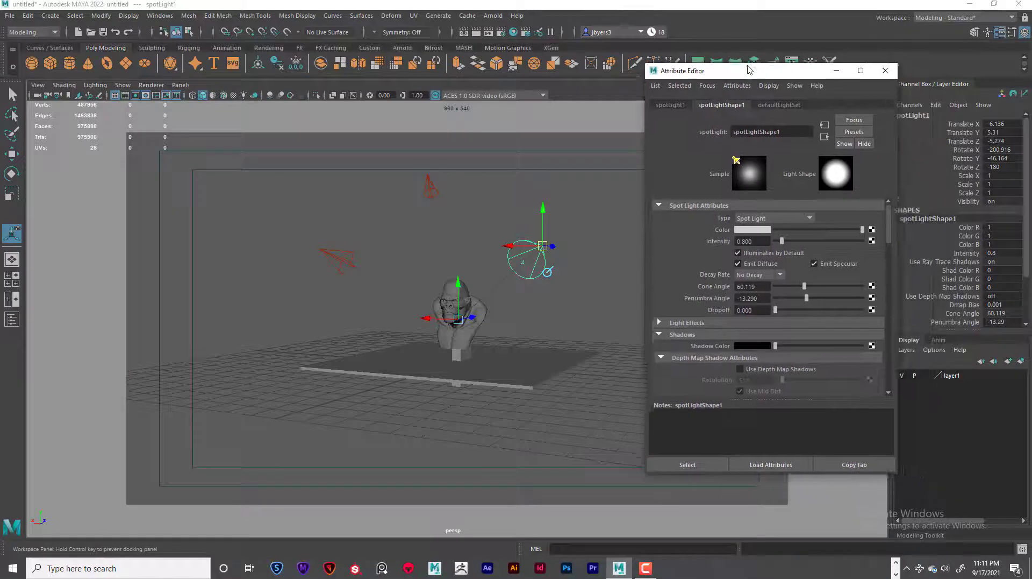
# - Try intensities of 0.2 and 2 on spotLight1
pyautogui.click(748, 236)
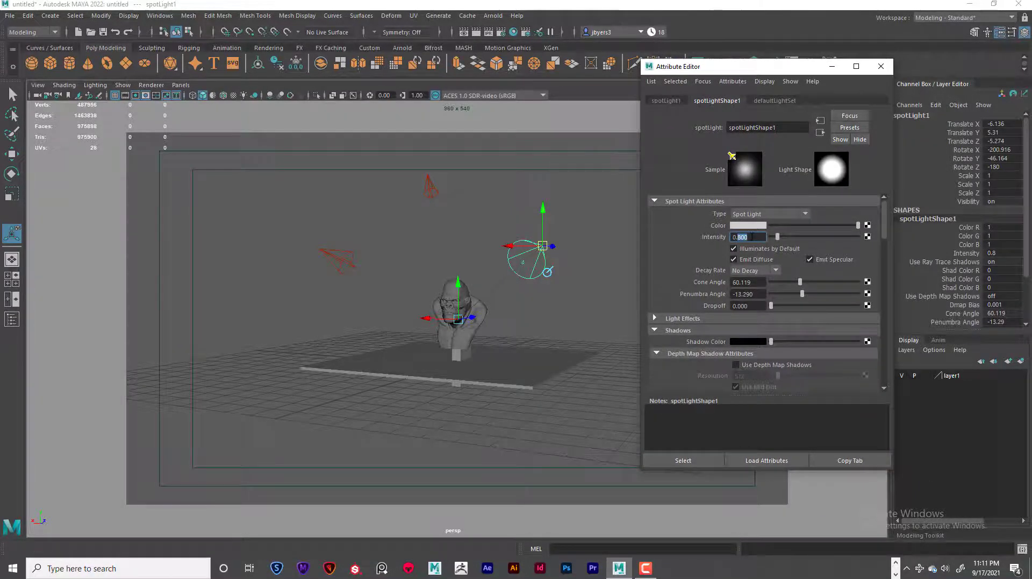
pyautogui.press('Return')
pyautogui.click(752, 238)
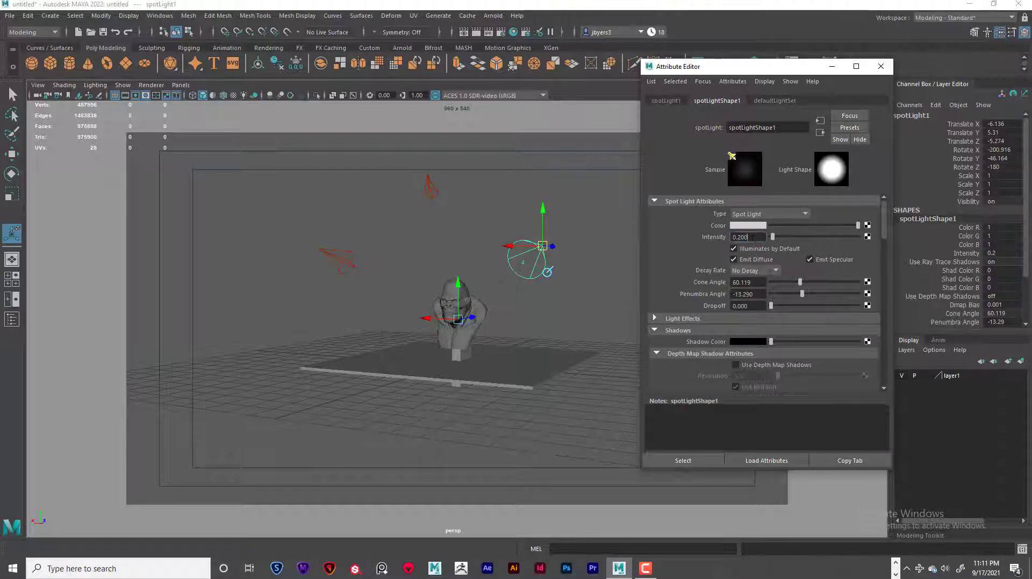
pyautogui.write('2')
pyautogui.press('Return')
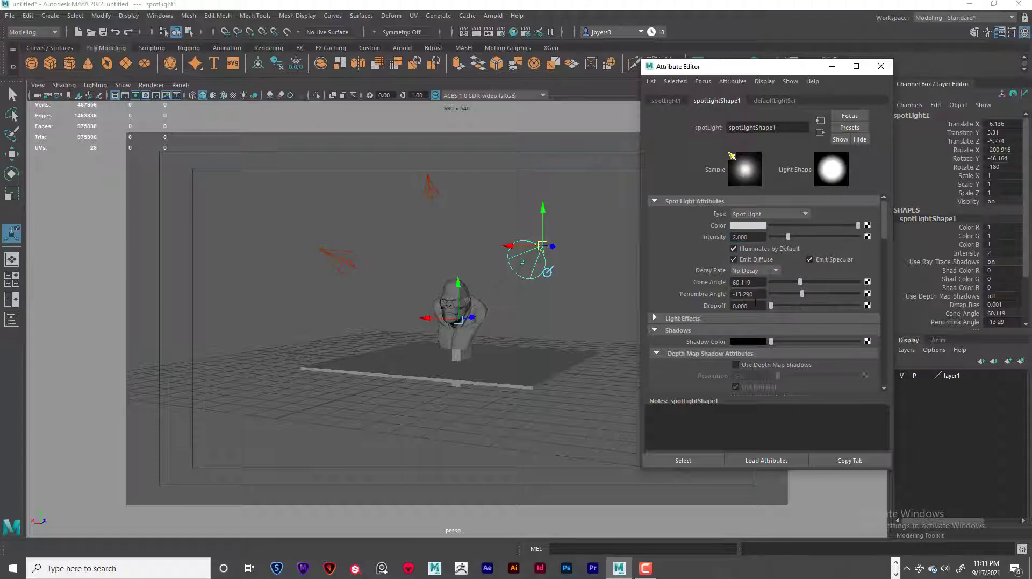
# - Review spotLight1's shadow, Arnold exposure and light filter attributes
pyautogui.scroll(-8, 763, 305)
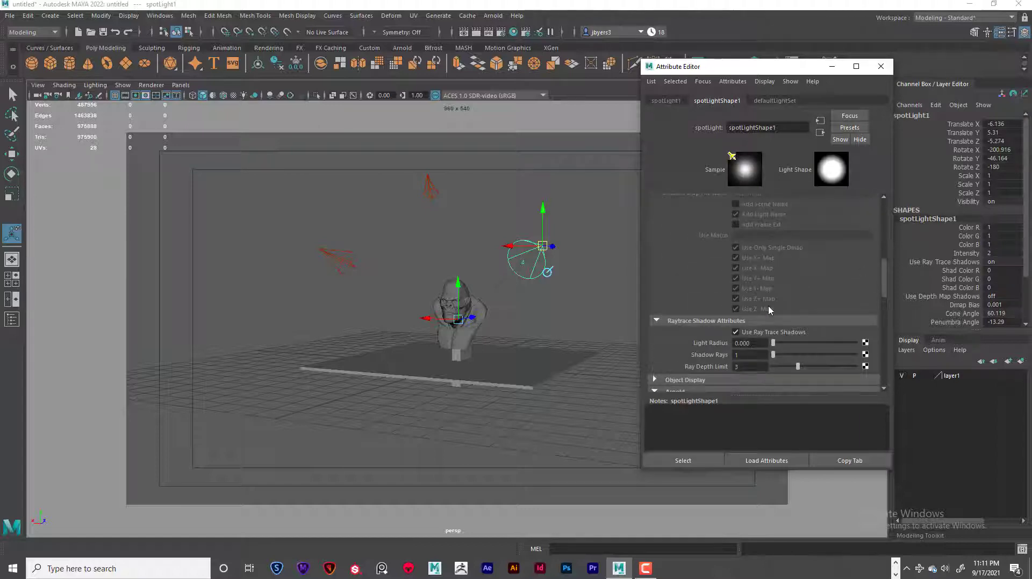
pyautogui.scroll(-5, 762, 306)
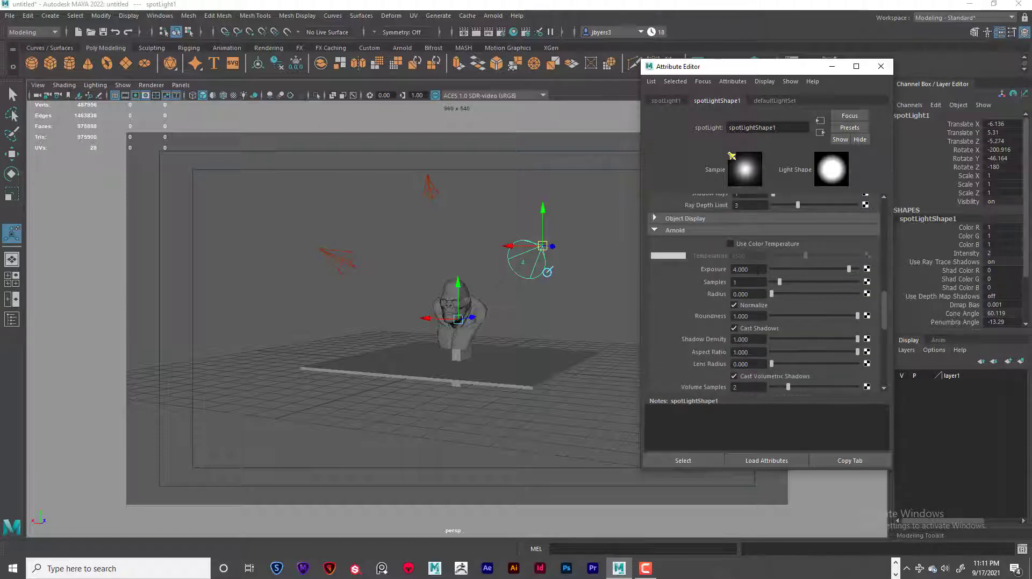
pyautogui.scroll(3, 759, 321)
pyautogui.scroll(-2, 759, 321)
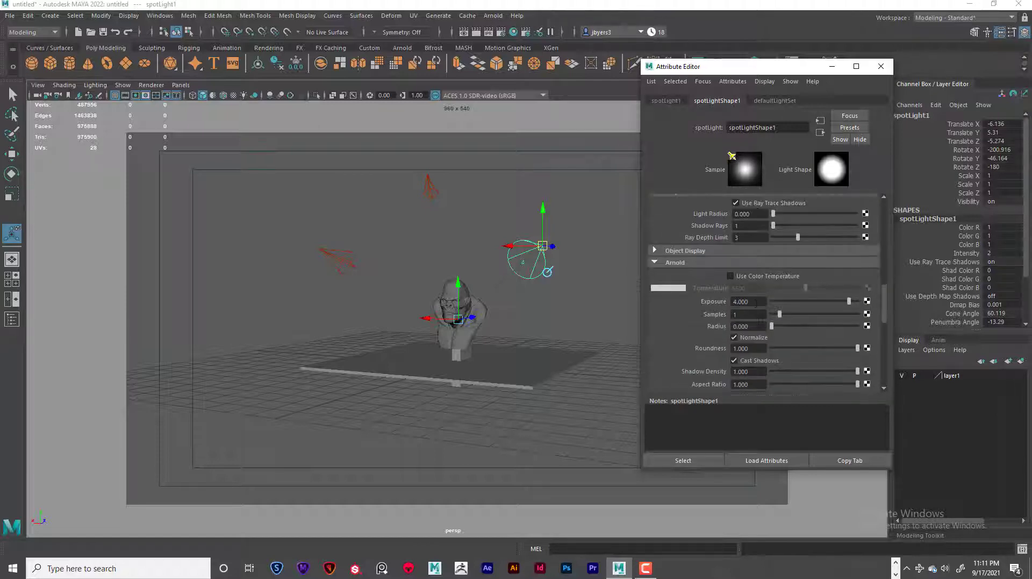
pyautogui.moveTo(755, 301); pyautogui.dragTo(735, 300)
pyautogui.scroll(-5, 752, 298)
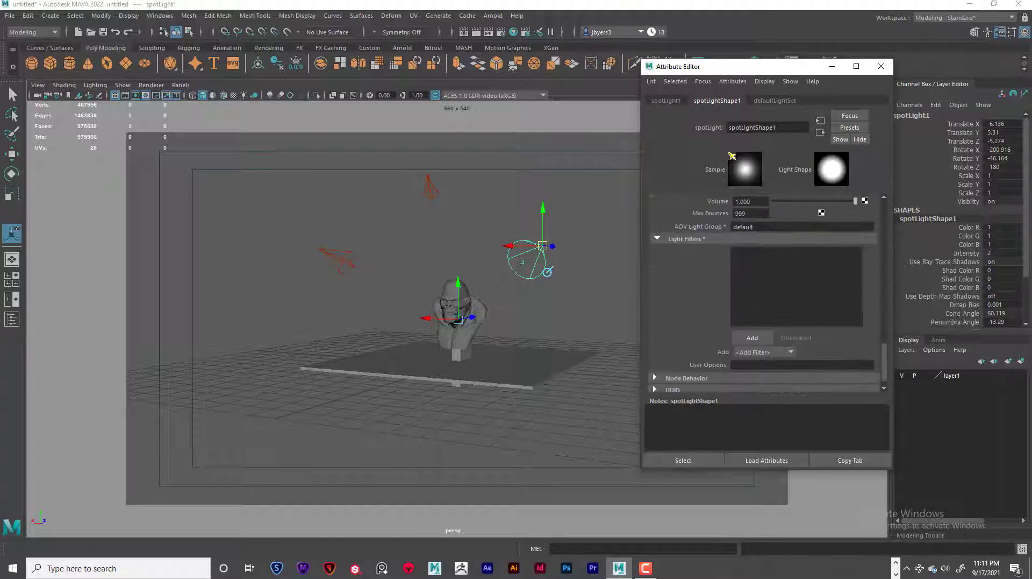
pyautogui.scroll(3, 763, 295)
pyautogui.scroll(-4, 763, 295)
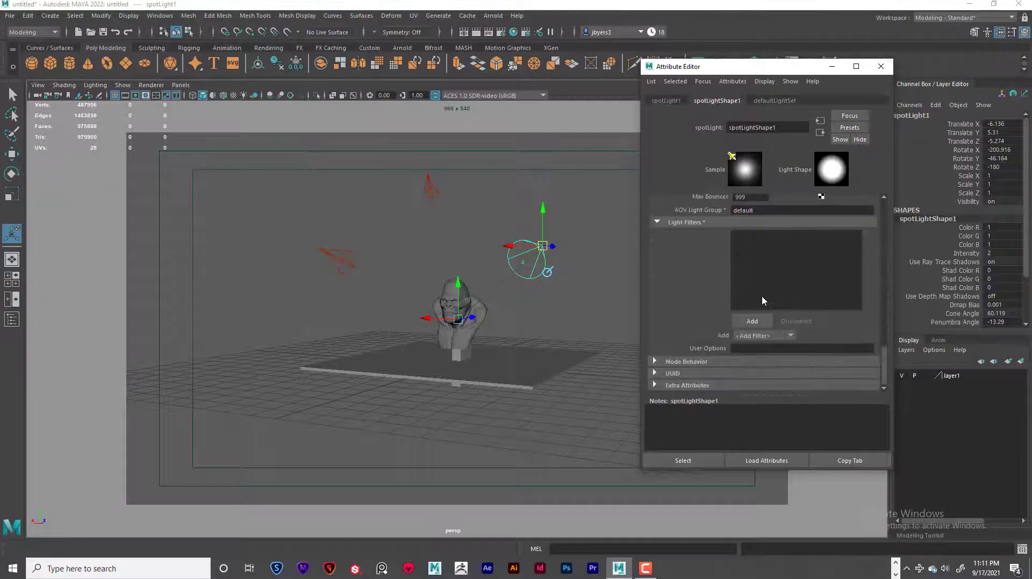
pyautogui.scroll(5, 807, 302)
pyautogui.scroll(-5, 807, 304)
pyautogui.scroll(5, 807, 311)
pyautogui.scroll(5, 808, 310)
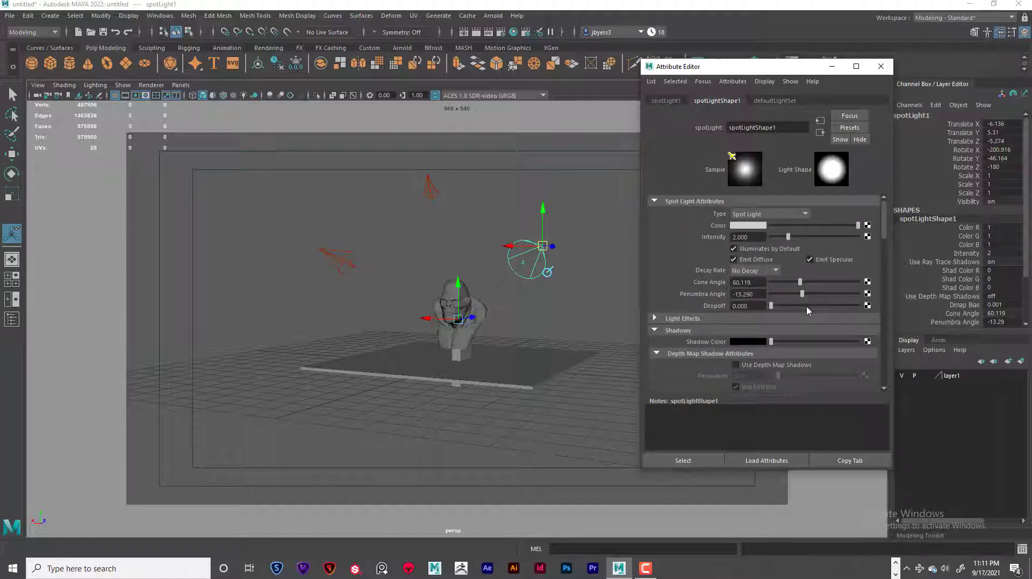
# - Set the intensity of spotLight1 to 4
pyautogui.click(746, 236)
pyautogui.write('4')
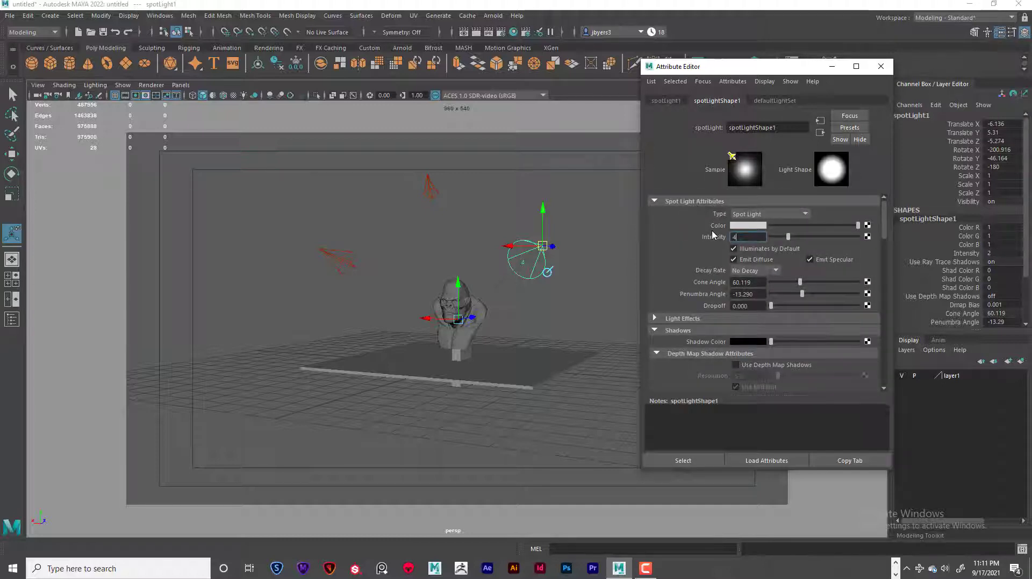
pyautogui.press('Return')
# - Set both the intensity and the Arnold exposure of spotLight2 to 2
pyautogui.click(343, 254)
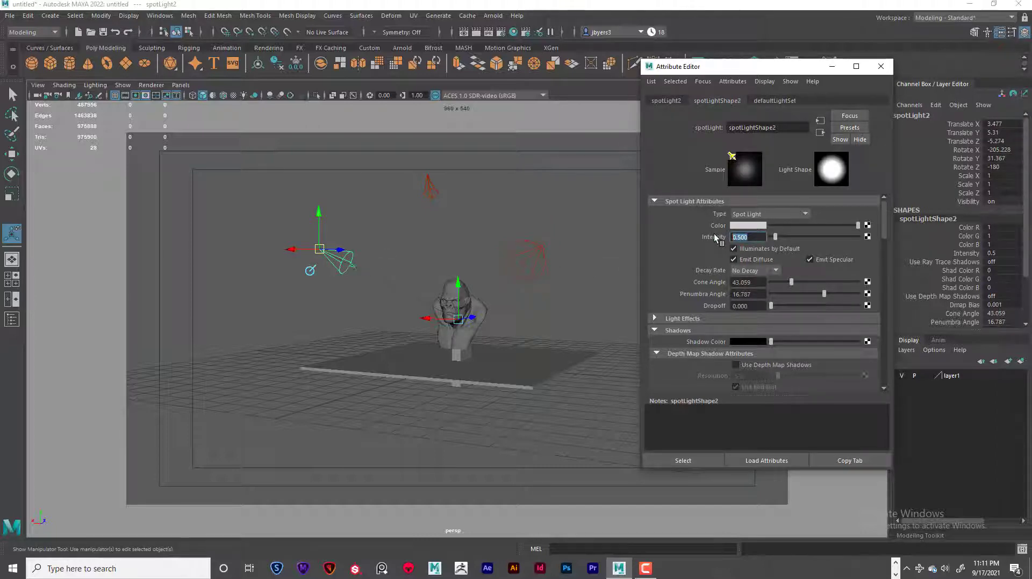
pyautogui.write('2')
pyautogui.press('Return')
pyautogui.scroll(-10, 776, 293)
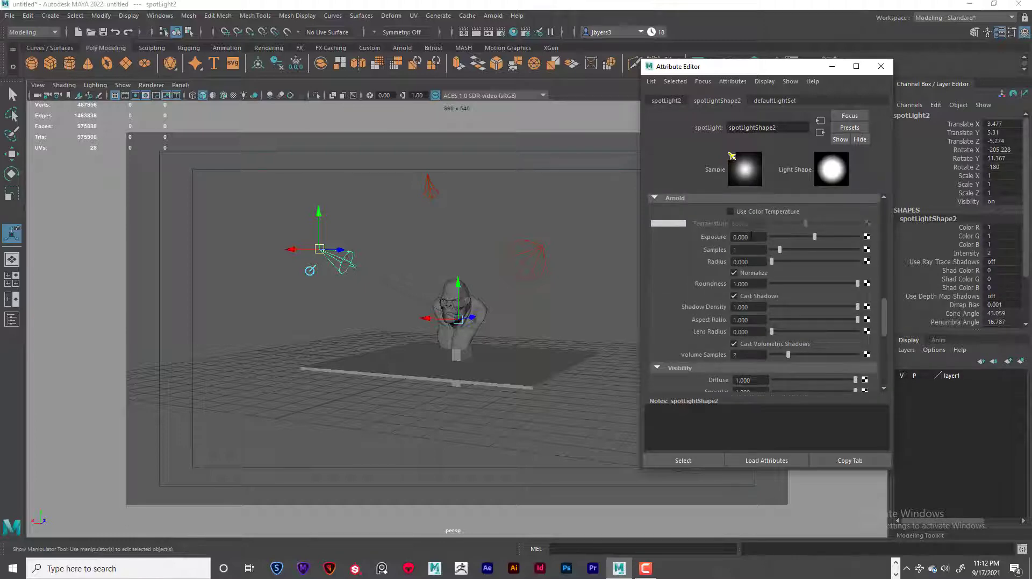
pyautogui.doubleClick(745, 237)
pyautogui.write('2')
pyautogui.press('Return')
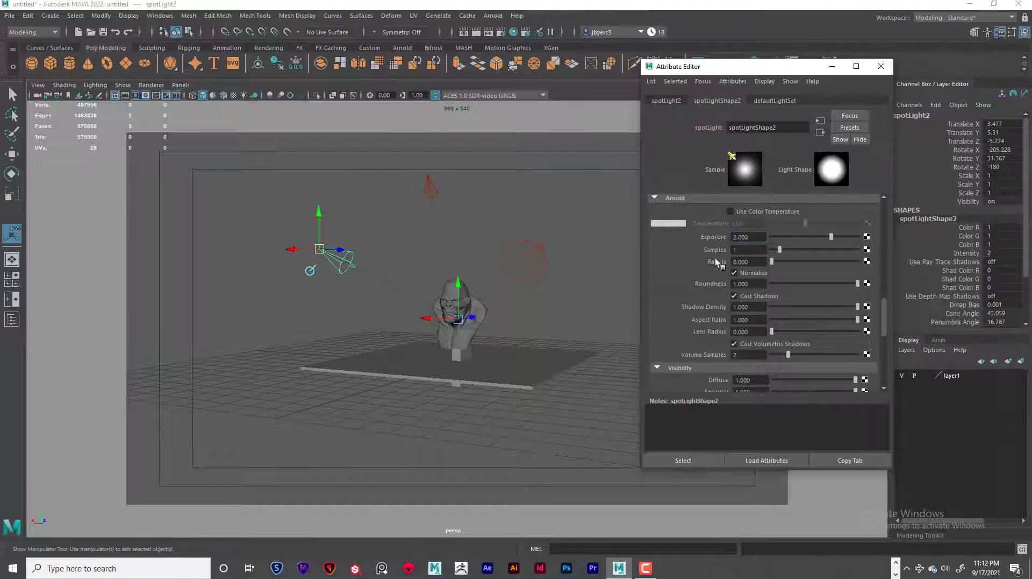
# - Set both the Arnold exposure and the intensity of spotLight3 to 1, and close its attributes
pyautogui.click(434, 198)
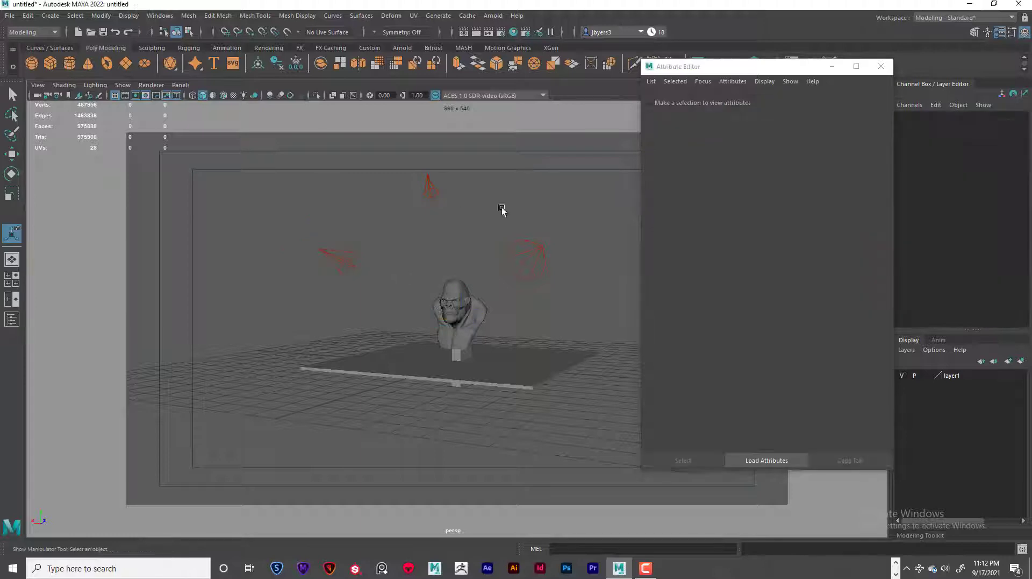
pyautogui.click(437, 189)
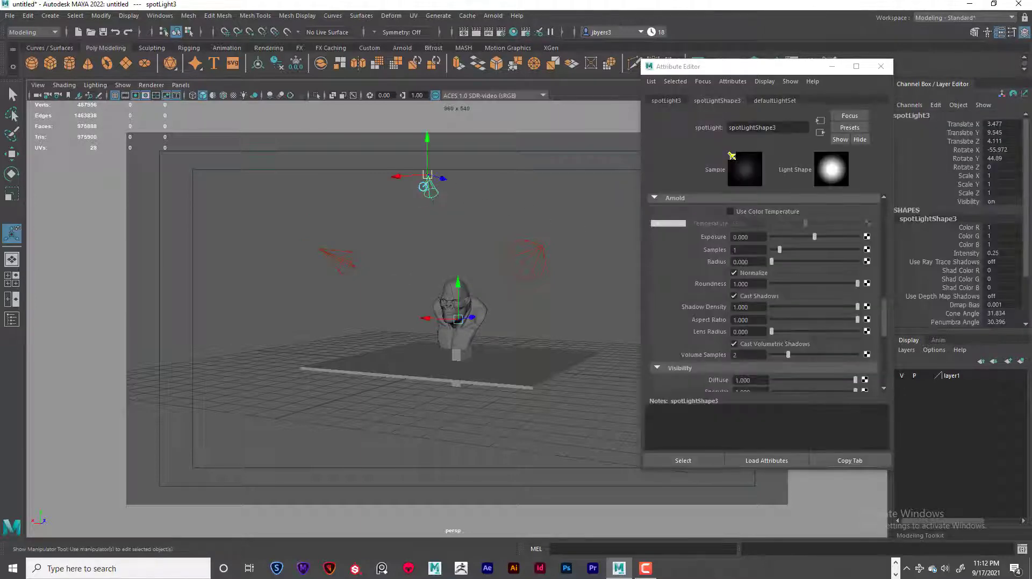
pyautogui.doubleClick(738, 237)
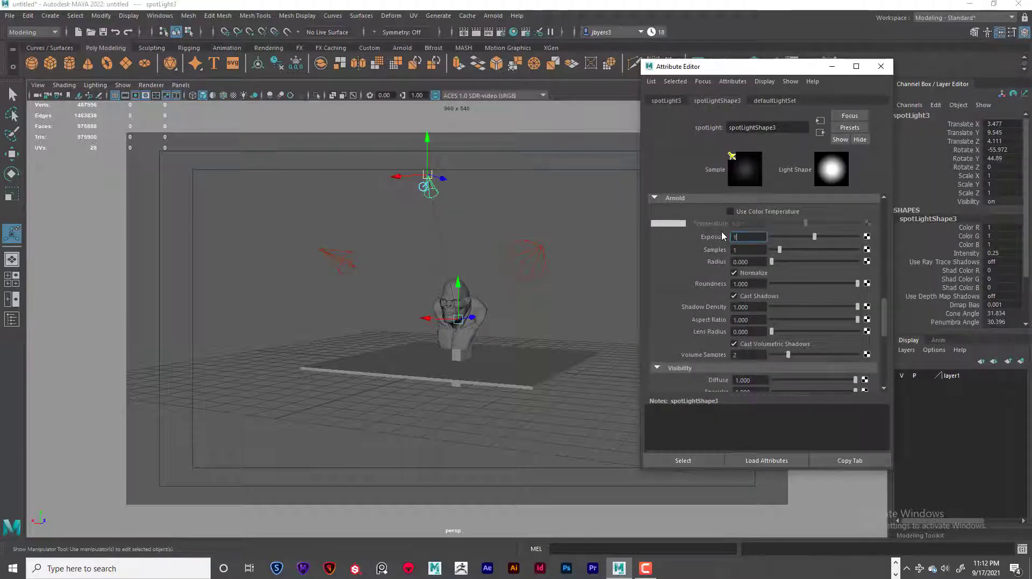
pyautogui.write('1')
pyautogui.press('Return')
pyautogui.scroll(10, 814, 279)
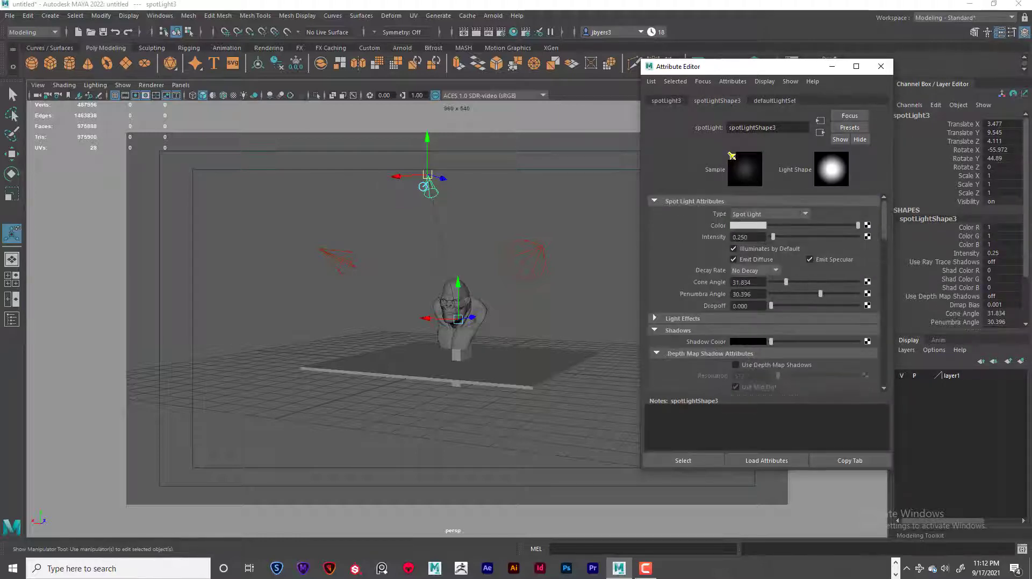
pyautogui.doubleClick(747, 237)
pyautogui.write('1')
pyautogui.press('Return')
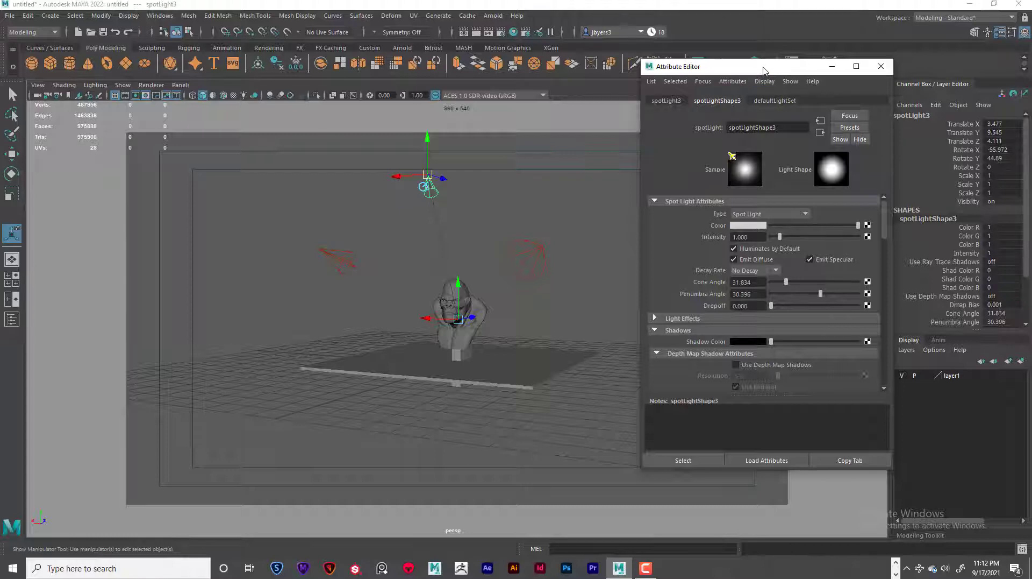
pyautogui.click(881, 66)
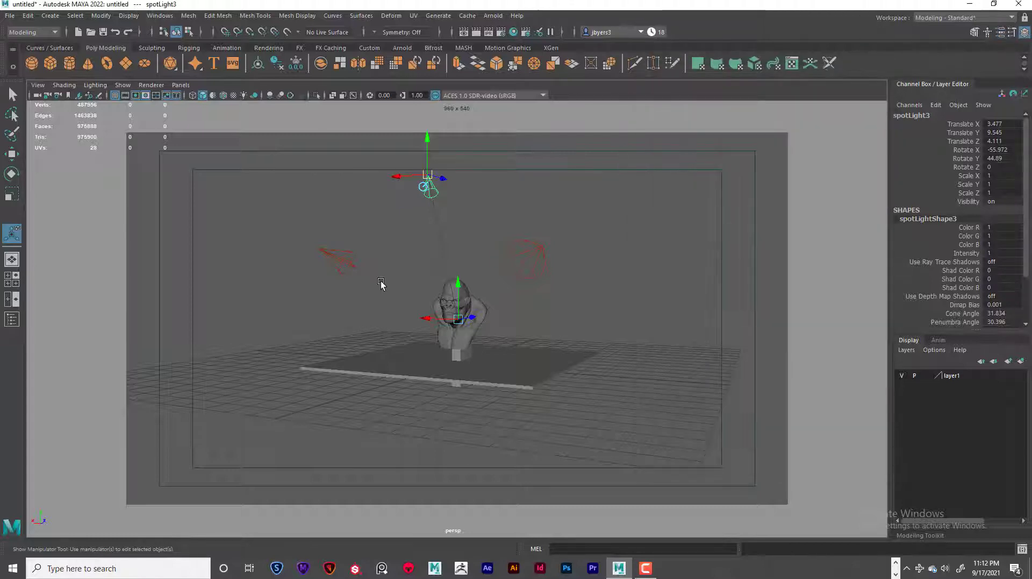
# - Select the three spot lights around the bust one after another to compare their settings
pyautogui.click(544, 247)
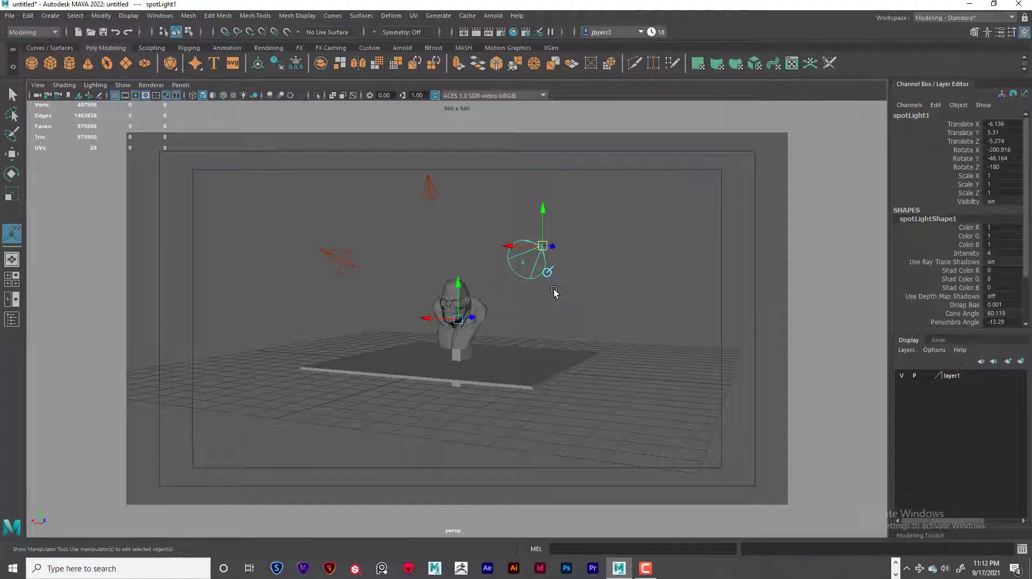
pyautogui.click(342, 259)
pyautogui.click(428, 184)
pyautogui.click(532, 267)
pyautogui.click(343, 260)
pyautogui.click(430, 188)
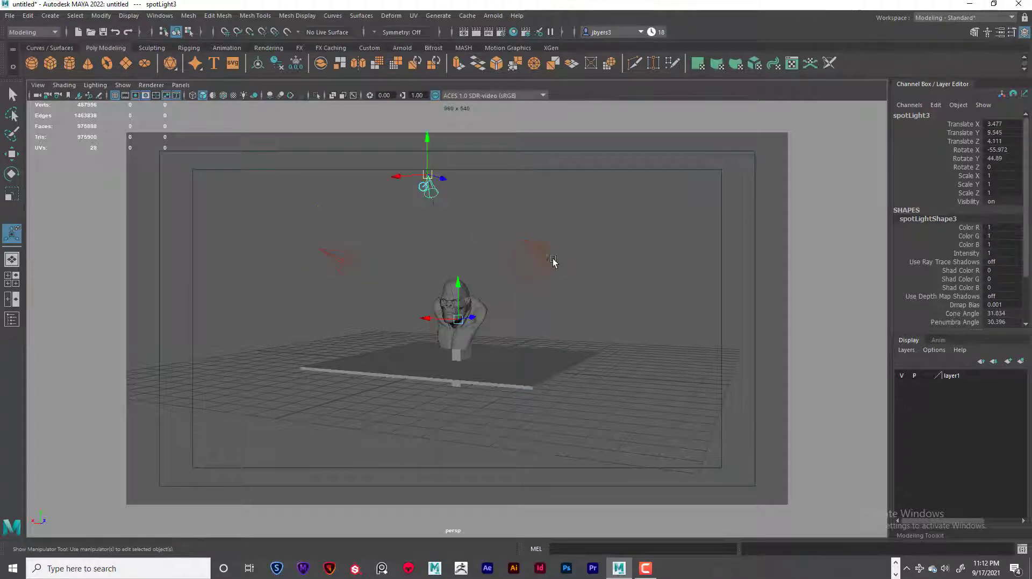
pyautogui.click(535, 265)
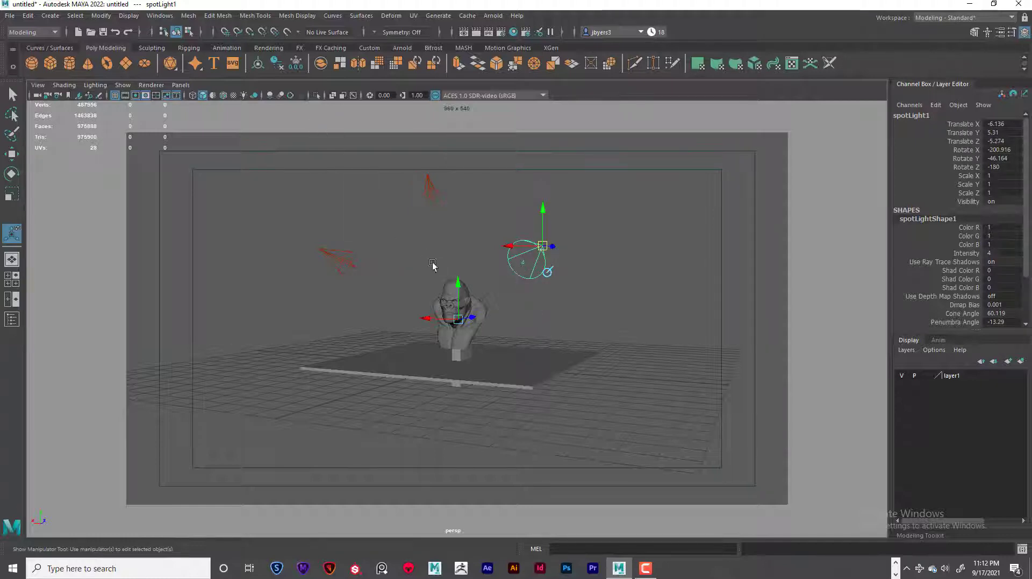
# - Restore the MS camera bookmark and render the bust with the Arnold renderer
pyautogui.click(67, 86)
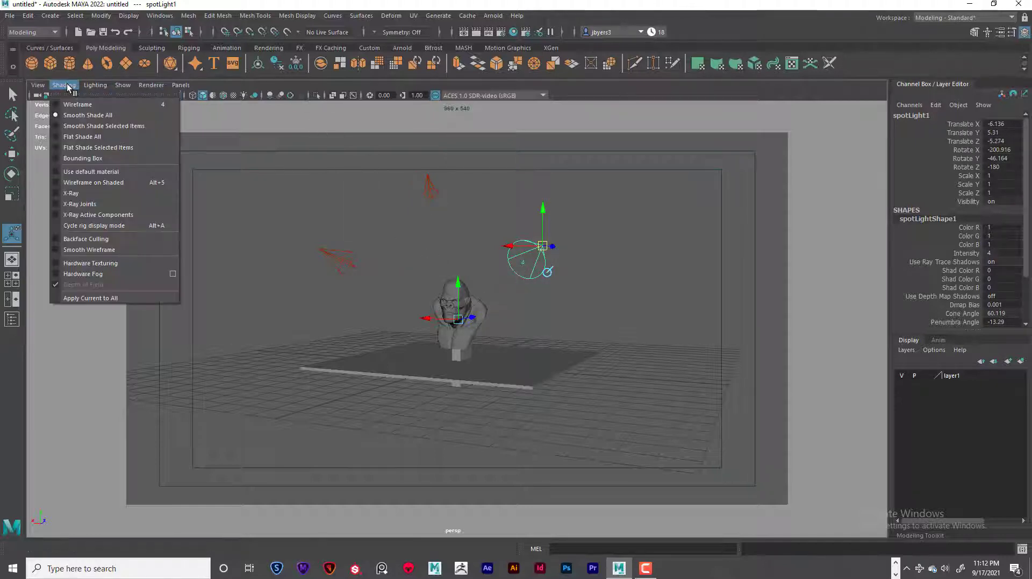
pyautogui.click(67, 85)
pyautogui.click(37, 85)
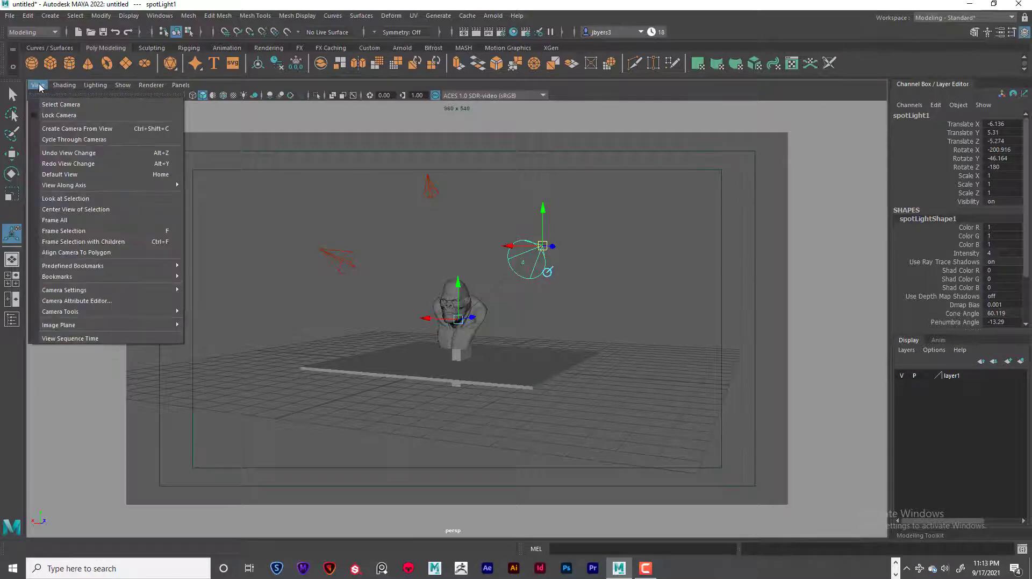
pyautogui.moveTo(57, 277)
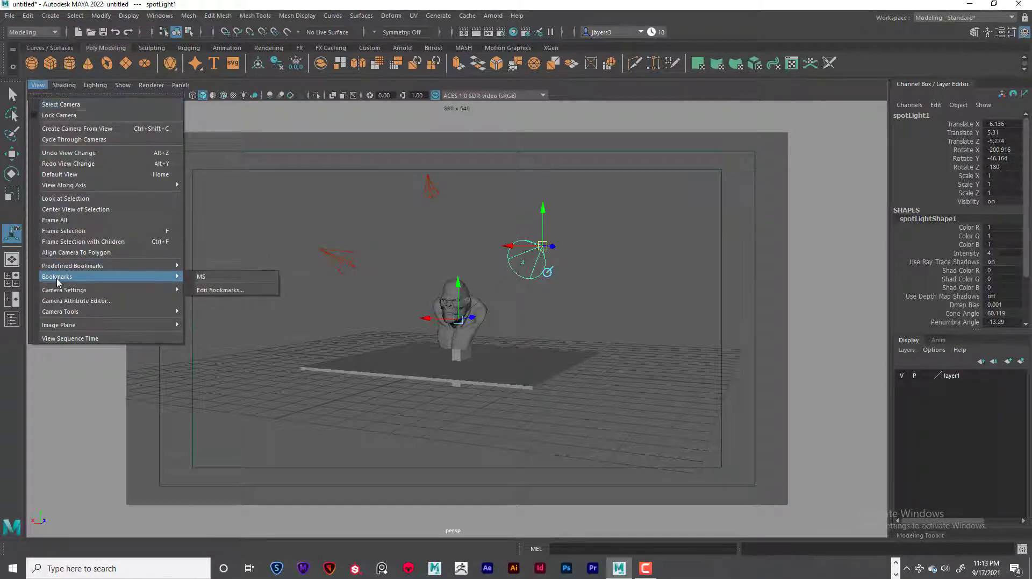
pyautogui.click(205, 277)
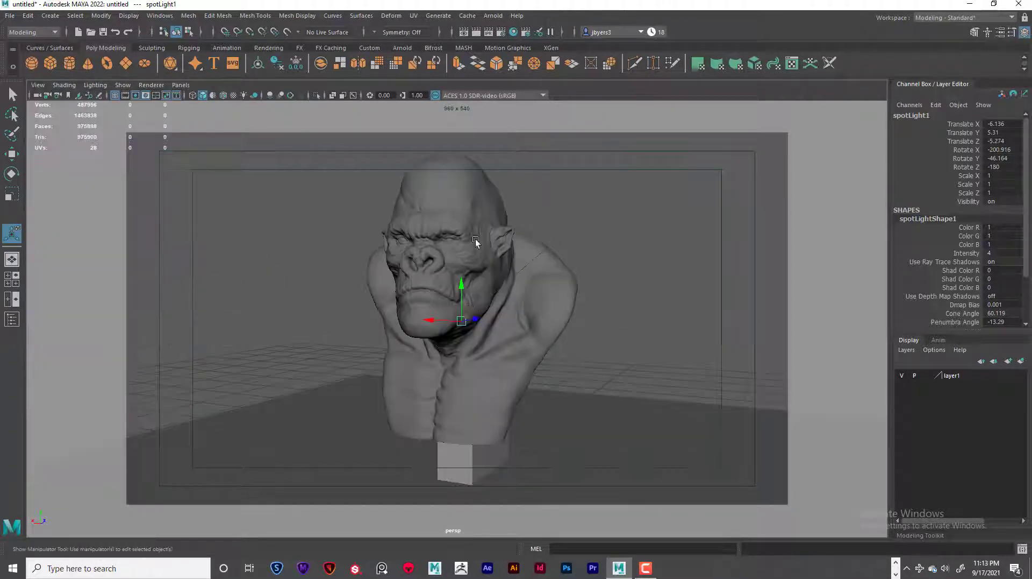
pyautogui.click(474, 31)
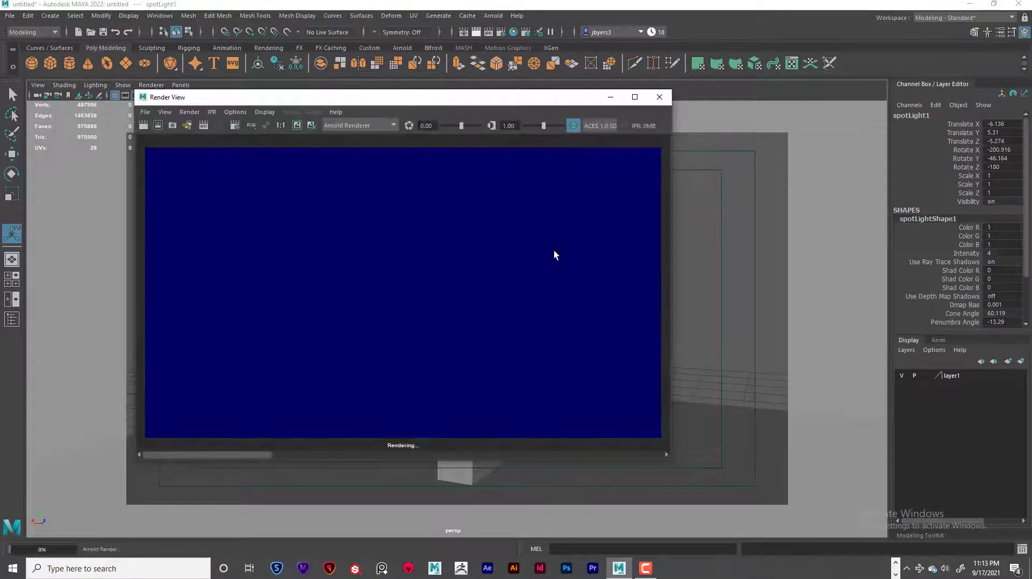
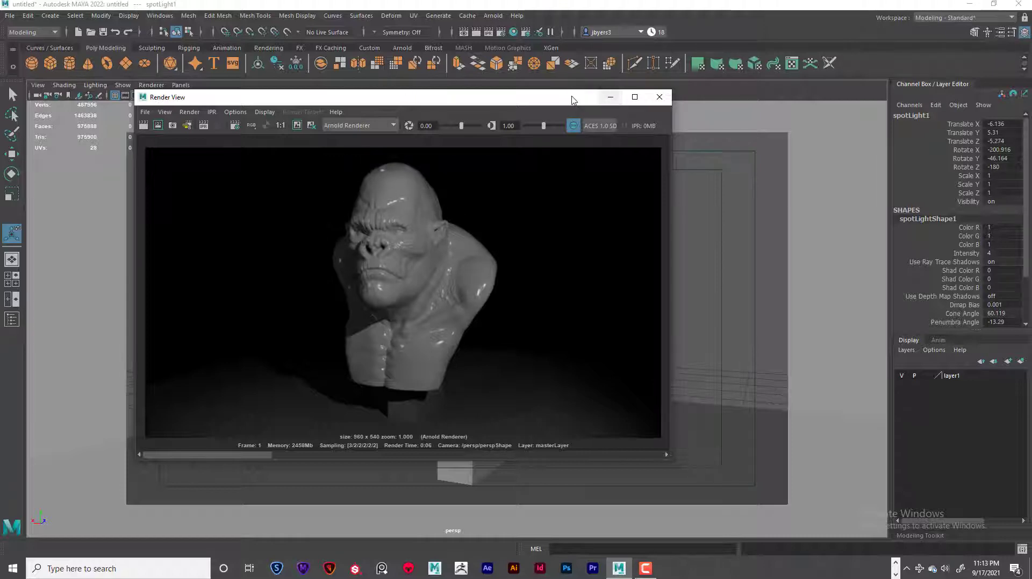
# - Examine the lighting on the rendered gorilla bust, then minimize the render window
pyautogui.moveTo(589, 100); pyautogui.dragTo(770, 92)
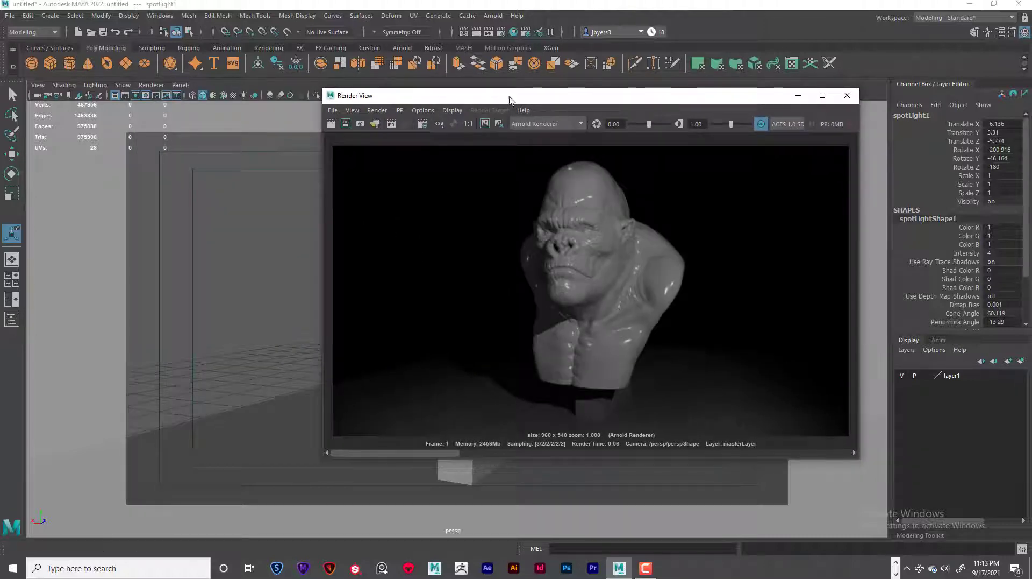
pyautogui.moveTo(507, 99); pyautogui.dragTo(474, 98)
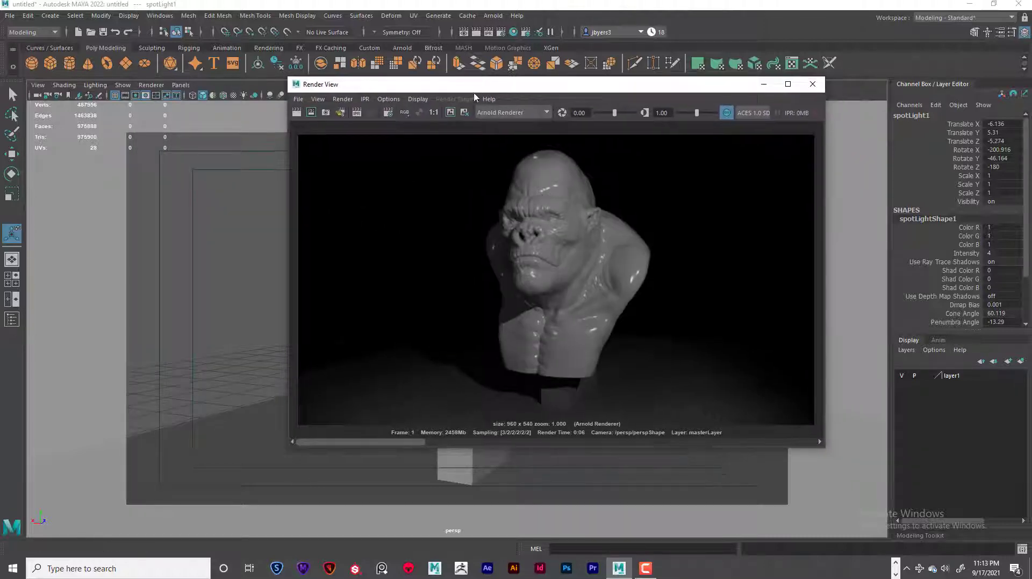
pyautogui.click(450, 112)
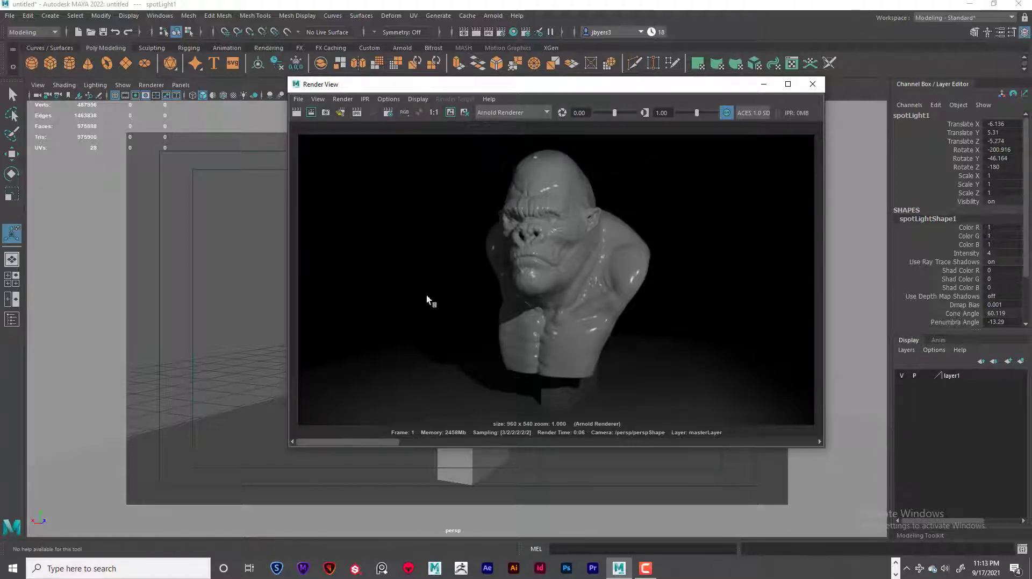
pyautogui.moveTo(396, 437); pyautogui.dragTo(371, 414)
pyautogui.click(764, 84)
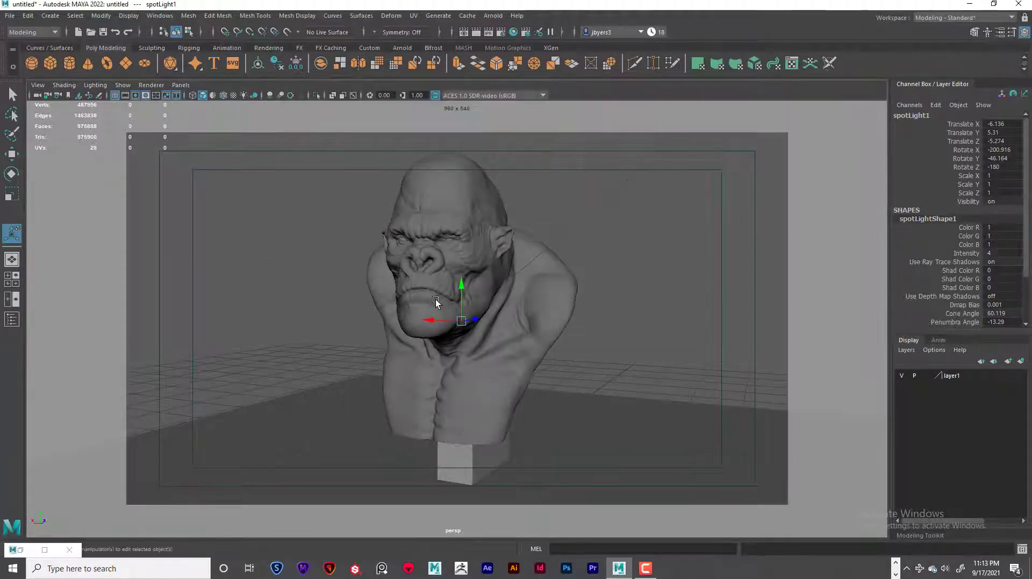
# - Set the intensity of spotLight2 to 3
pyautogui.scroll(-5, 369, 272)
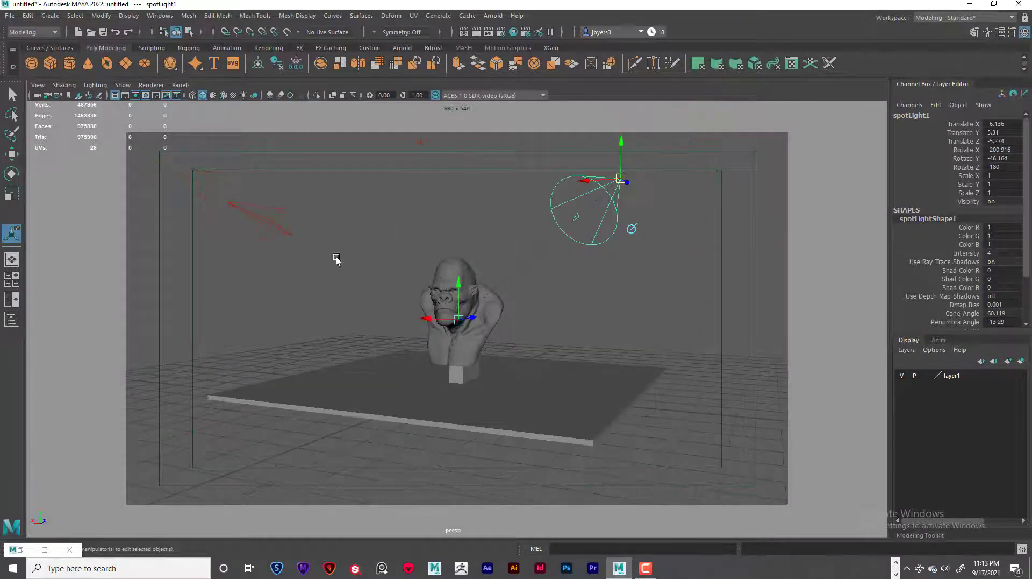
pyautogui.click(286, 220)
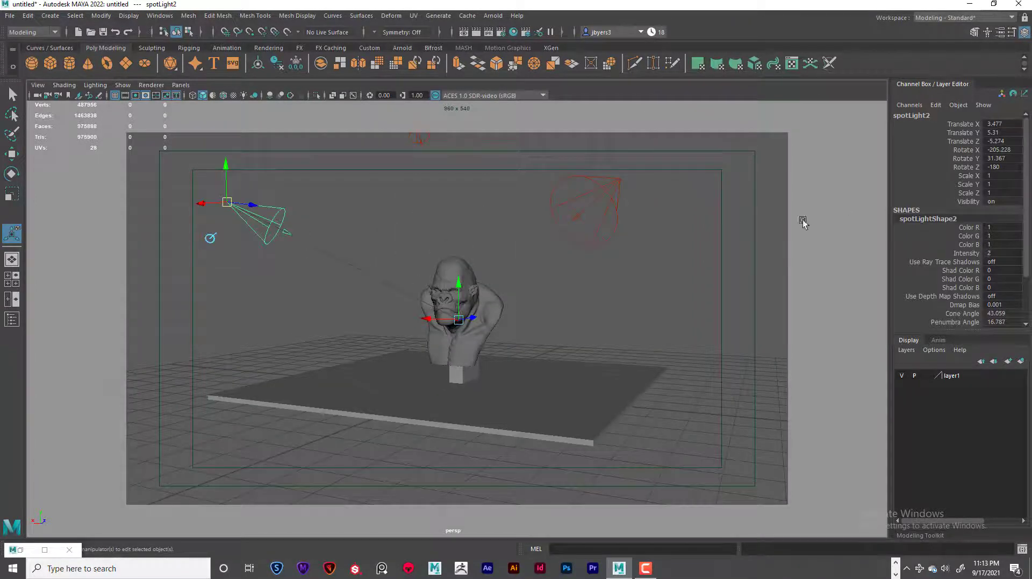
pyautogui.hotkey('ctrl', 'a')
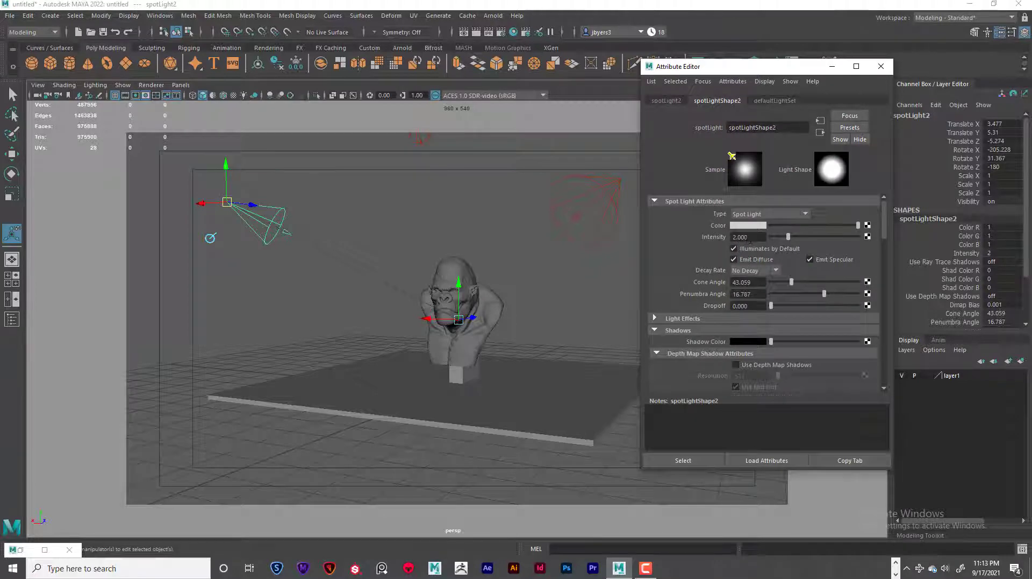
pyautogui.moveTo(741, 237); pyautogui.dragTo(731, 237)
pyautogui.write('3')
pyautogui.press('Return')
# - Set the Arnold exposure of spotLight2 to 3
pyautogui.scroll(-3, 802, 274)
pyautogui.scroll(-5, 802, 273)
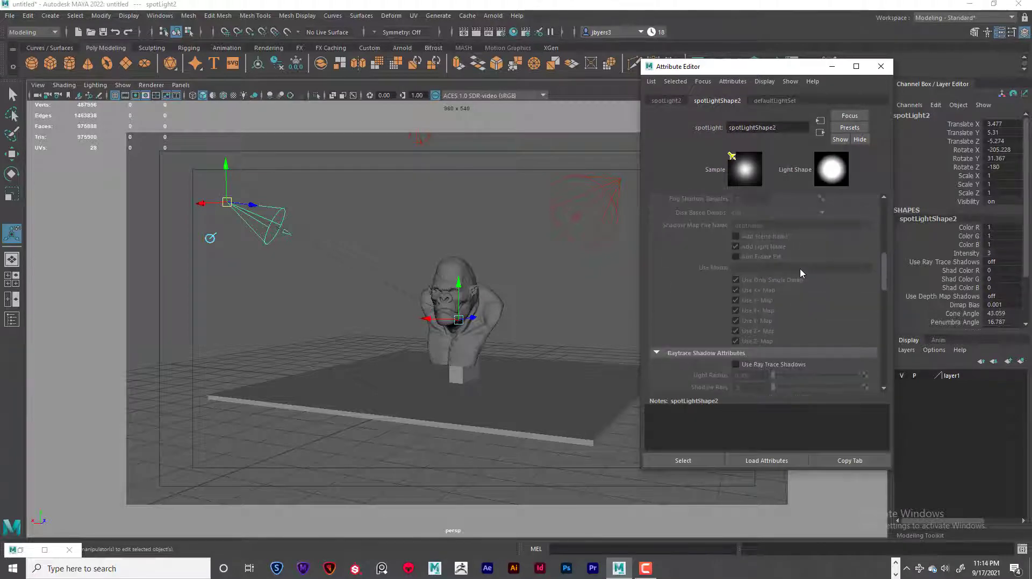
pyautogui.scroll(-1, 765, 299)
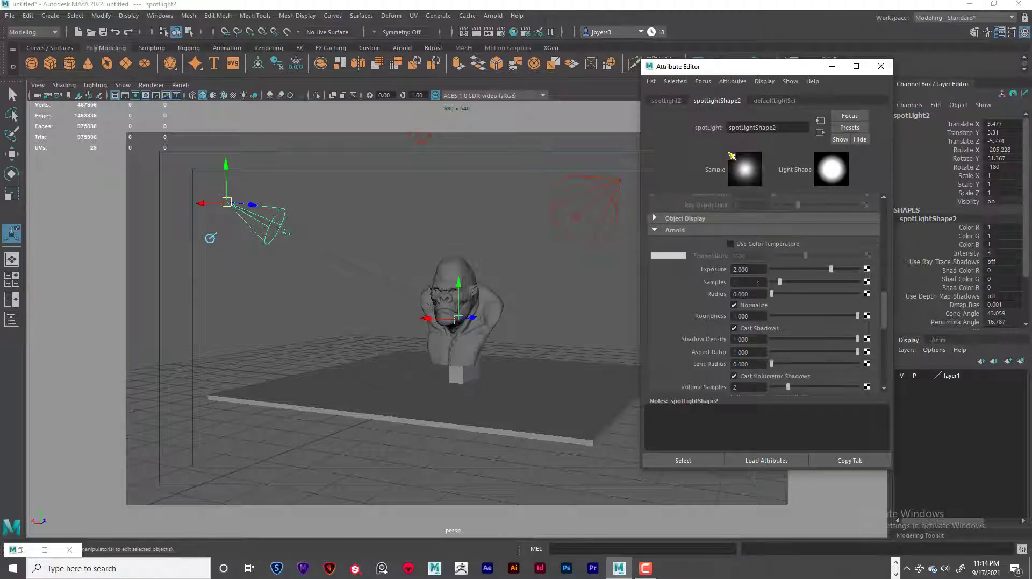
pyautogui.scroll(1, 764, 300)
pyautogui.moveTo(753, 301); pyautogui.dragTo(734, 301)
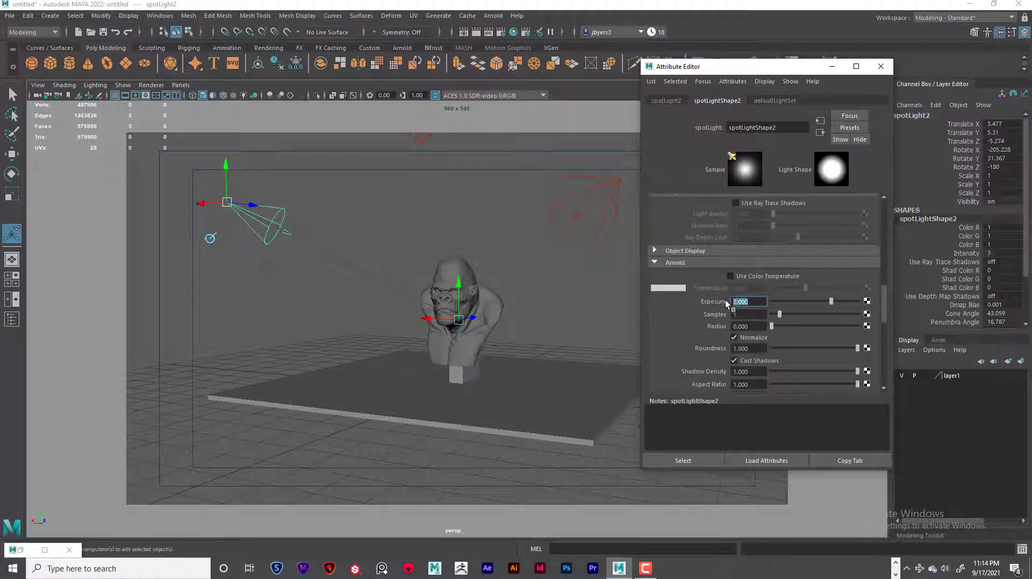
pyautogui.write('3')
pyautogui.press('Return')
# - Turn off the Arnold Cast Shadows option for spotLight2
pyautogui.scroll(-1, 755, 295)
pyautogui.scroll(3, 783, 272)
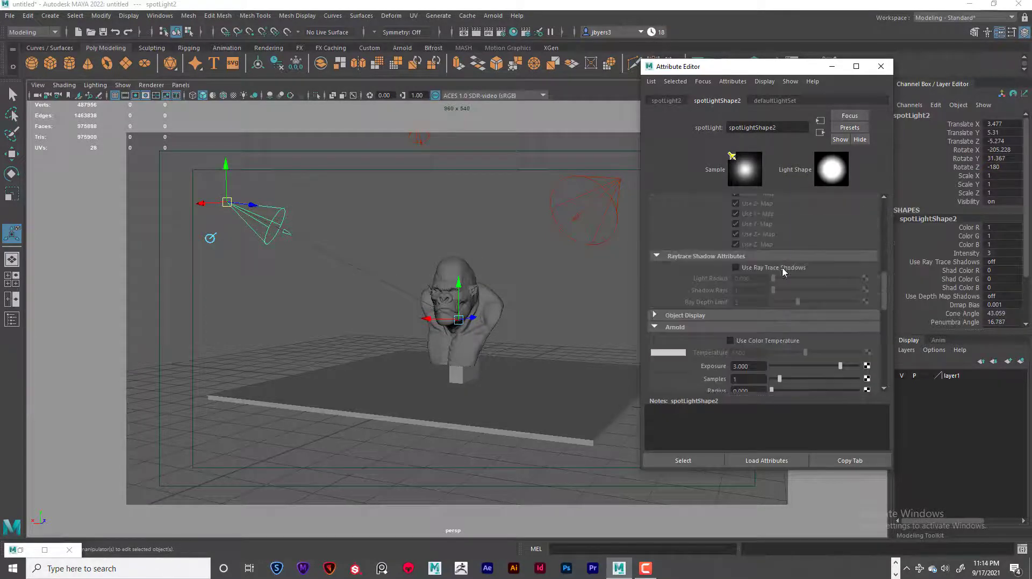
pyautogui.scroll(-2, 758, 272)
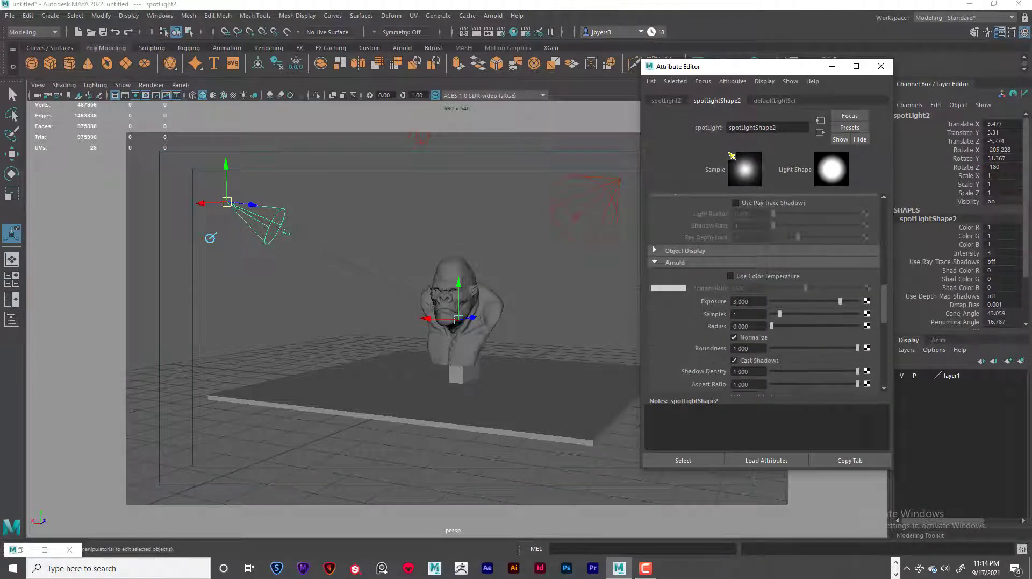
pyautogui.scroll(-1, 751, 269)
pyautogui.scroll(-1, 751, 269)
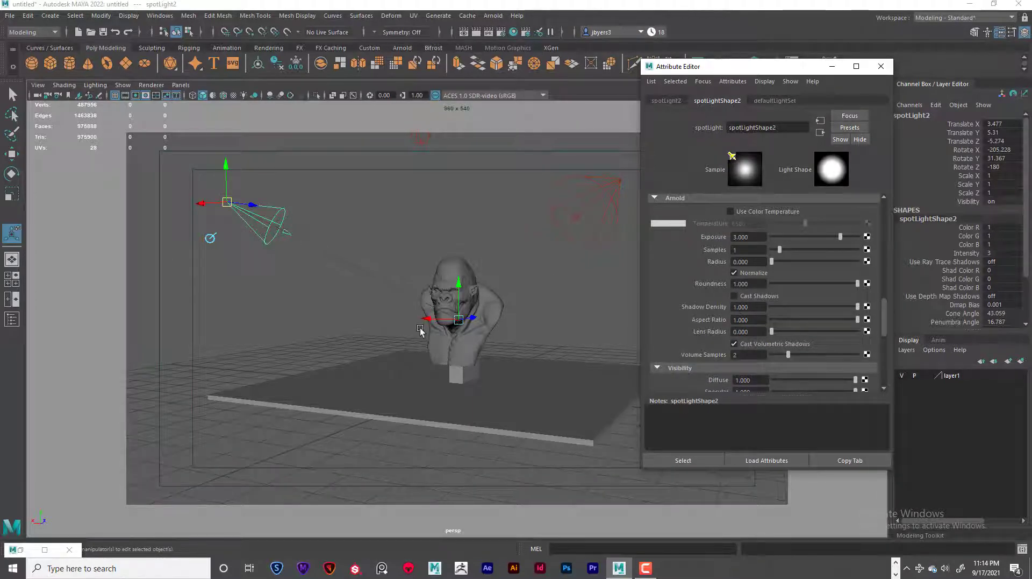
# - Set the Arnold exposure of spotLight3, the light above the bust, to 2.5
pyautogui.scroll(-2, 423, 331)
pyautogui.click(427, 159)
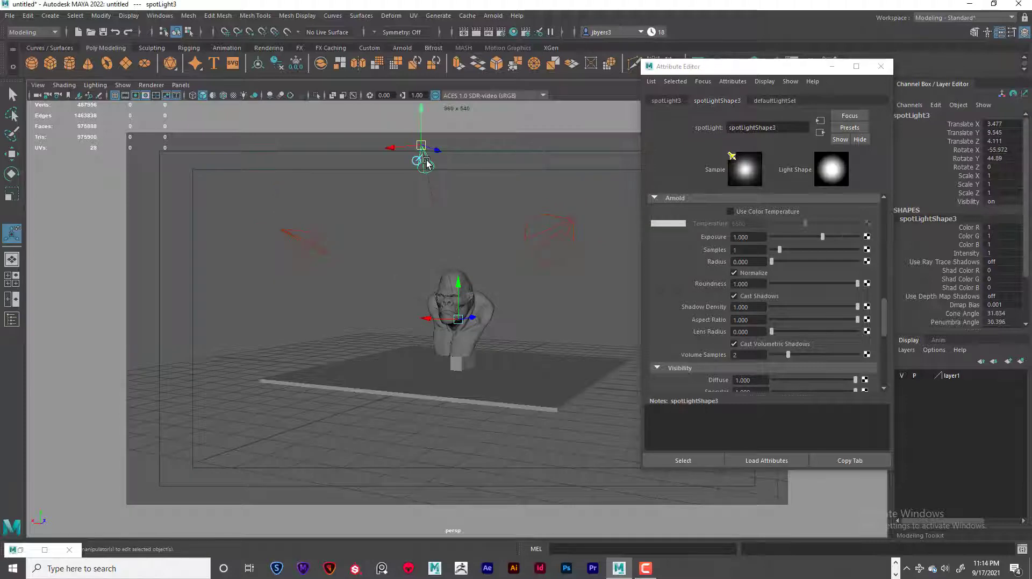
pyautogui.click(742, 236)
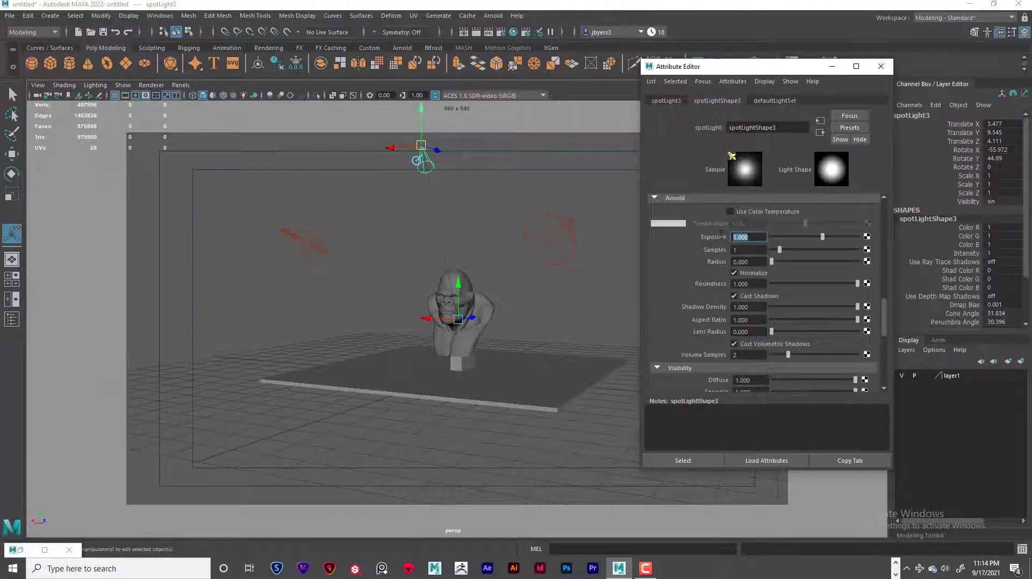
pyautogui.write('2.5')
pyautogui.press('Return')
# - Set the intensity of spotLight3 to 2.5
pyautogui.scroll(10, 784, 306)
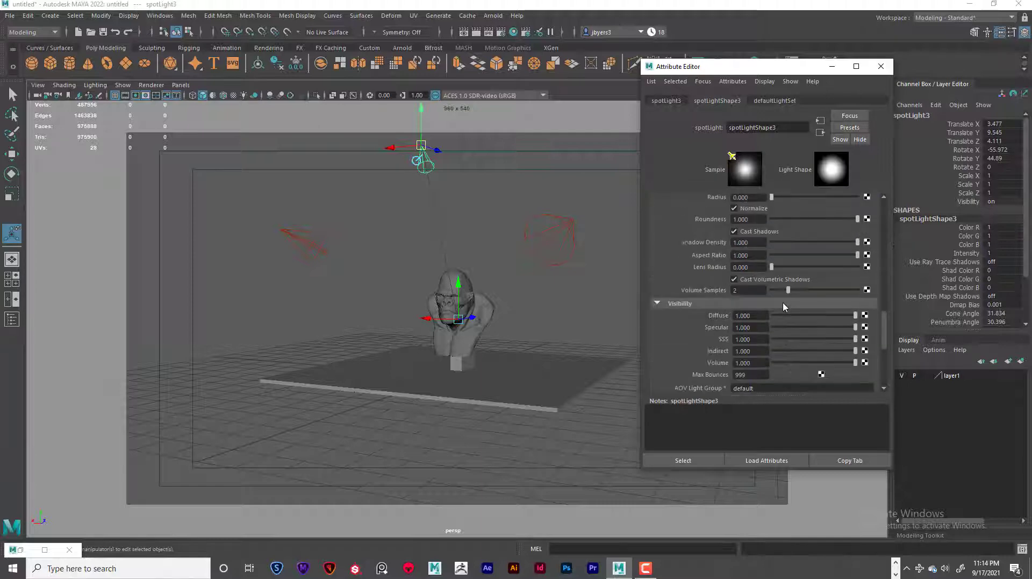
pyautogui.click(737, 236)
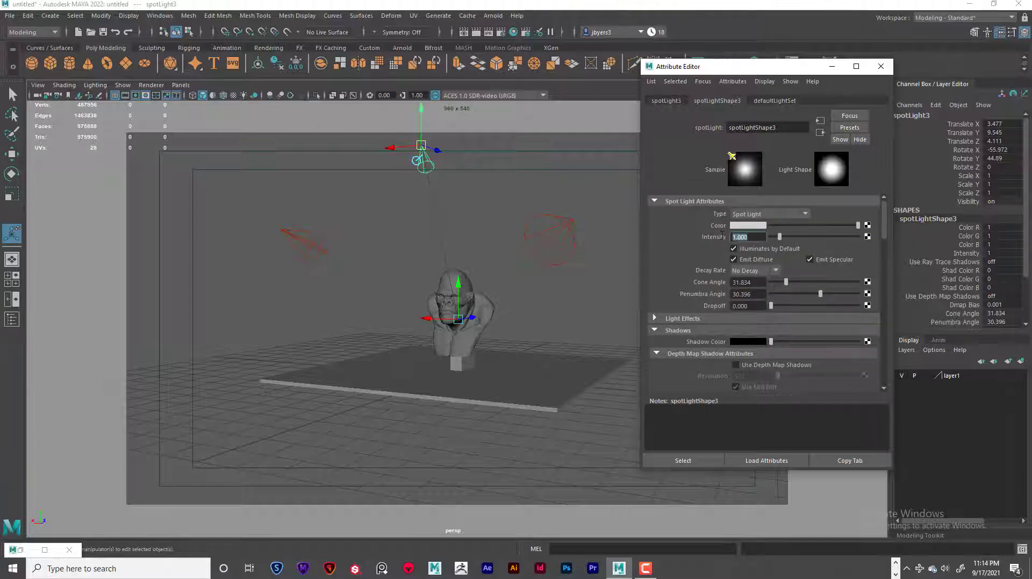
pyautogui.write('2.5')
pyautogui.press('Return')
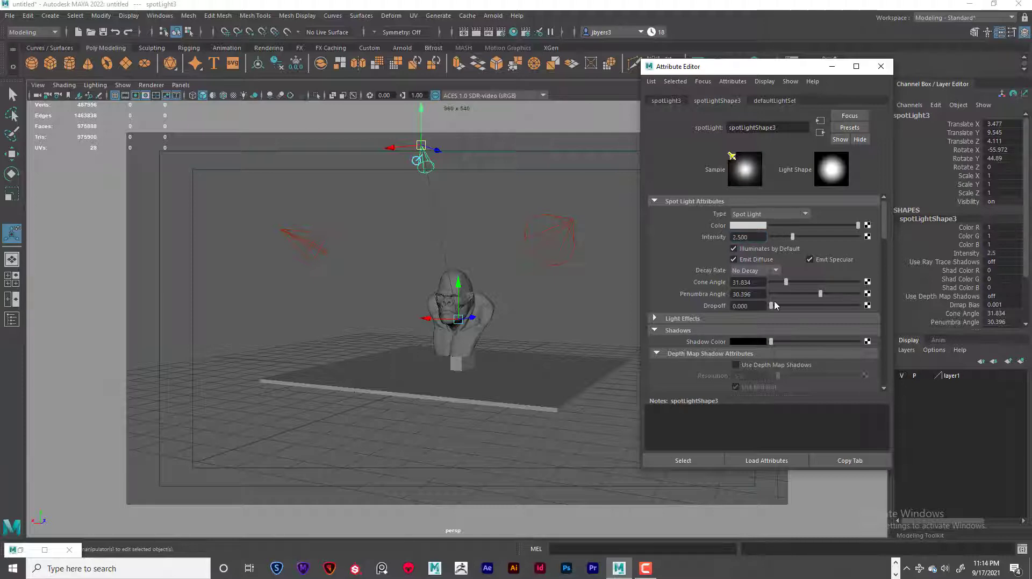
# - Turn off the Arnold Cast Shadows option for spotLight3
pyautogui.scroll(-10, 774, 305)
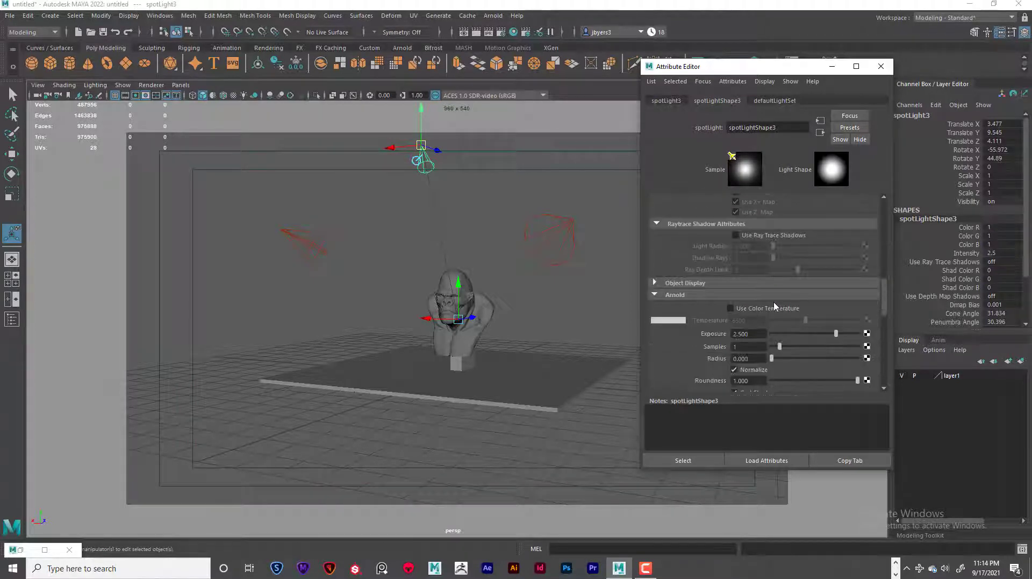
pyautogui.scroll(-2, 775, 306)
pyautogui.scroll(-2, 747, 354)
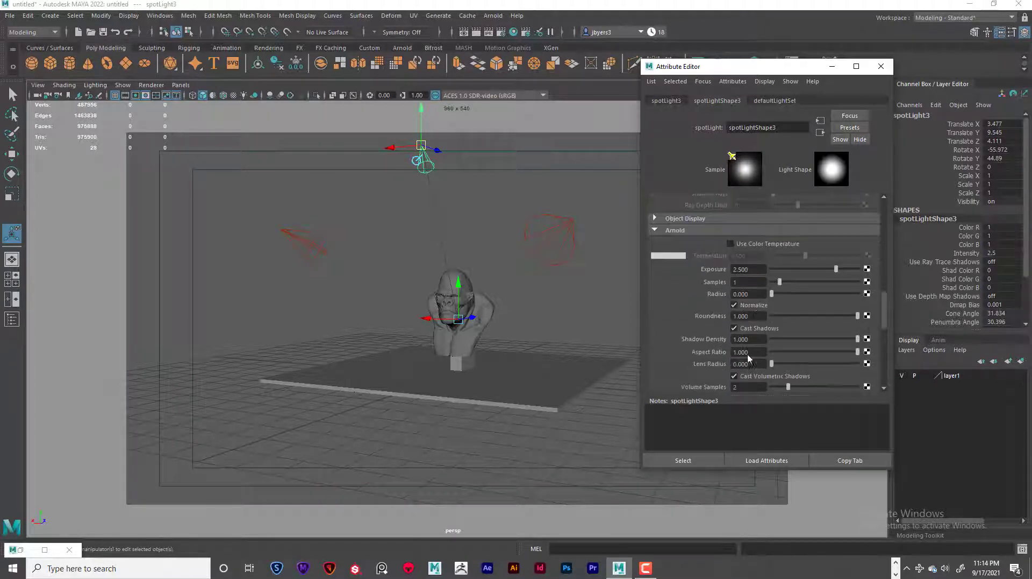
pyautogui.click(735, 329)
# - Recall the MS camera bookmark, render the bust with Arnold to check the lighting, and close the render
pyautogui.click(35, 84)
pyautogui.moveTo(76, 276)
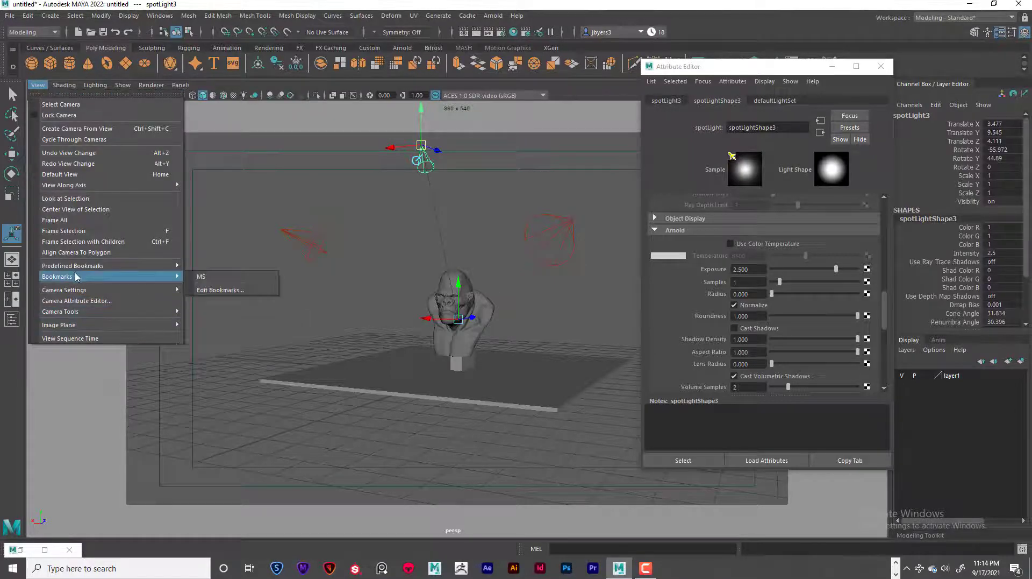
pyautogui.click(202, 276)
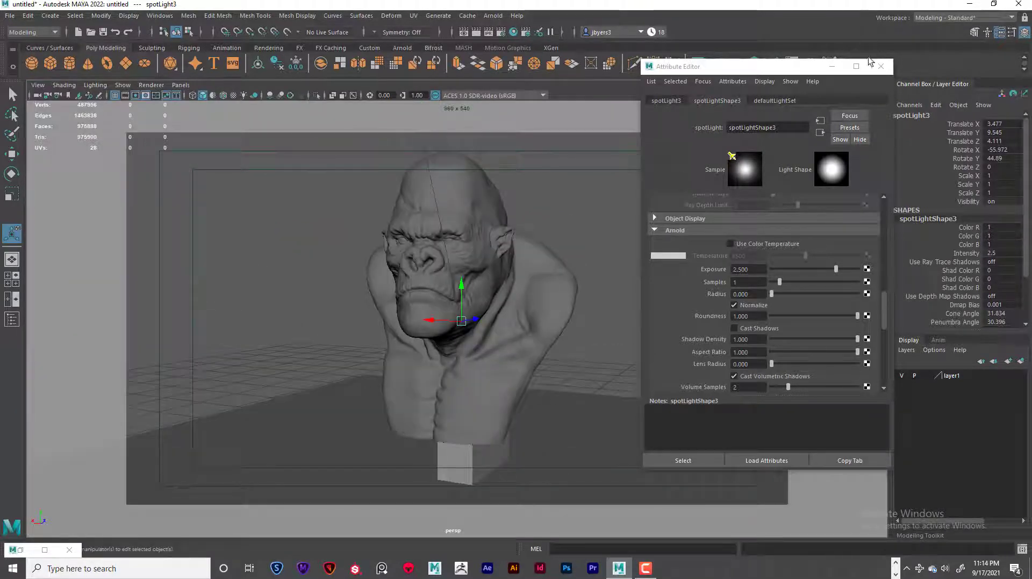
pyautogui.click(832, 66)
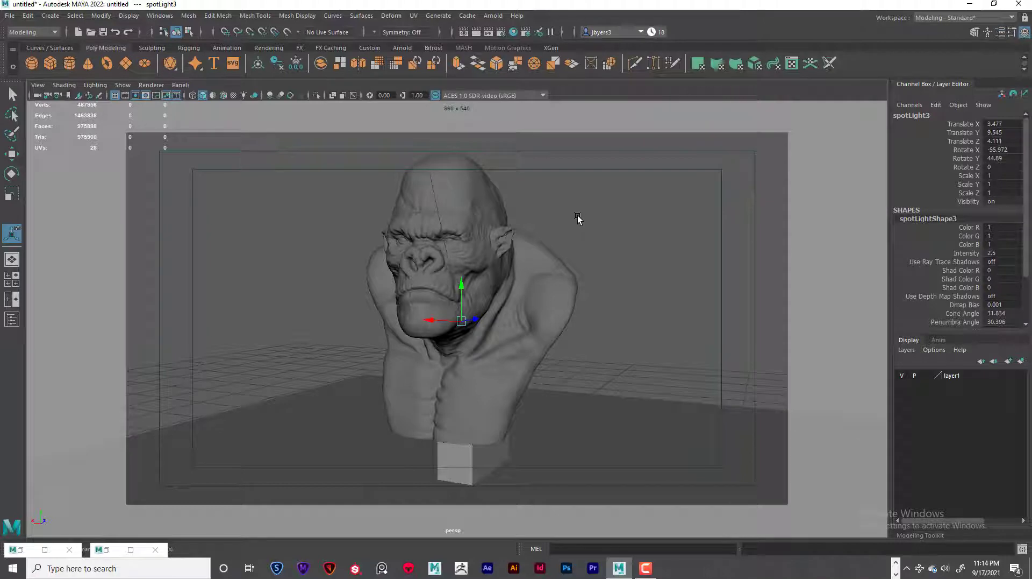
pyautogui.click(476, 32)
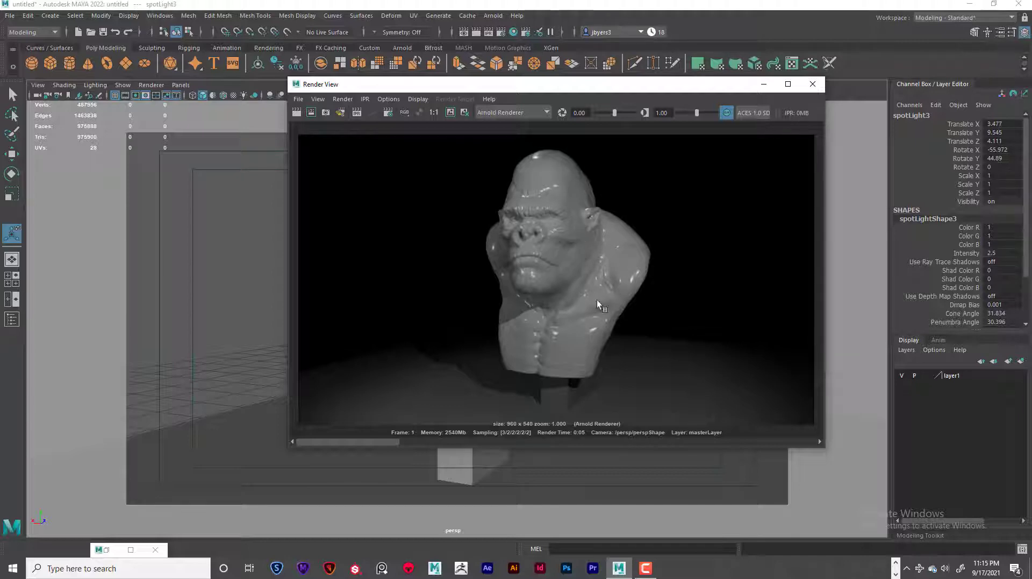
pyautogui.click(813, 84)
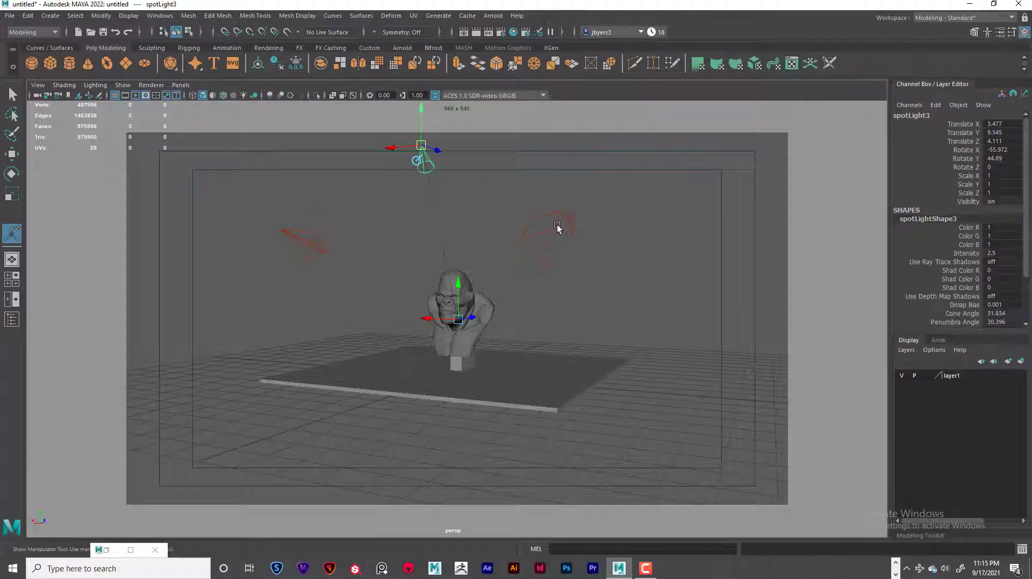
# - Select spotLight1 and set its Arnold exposure to 4.5
pyautogui.click(557, 227)
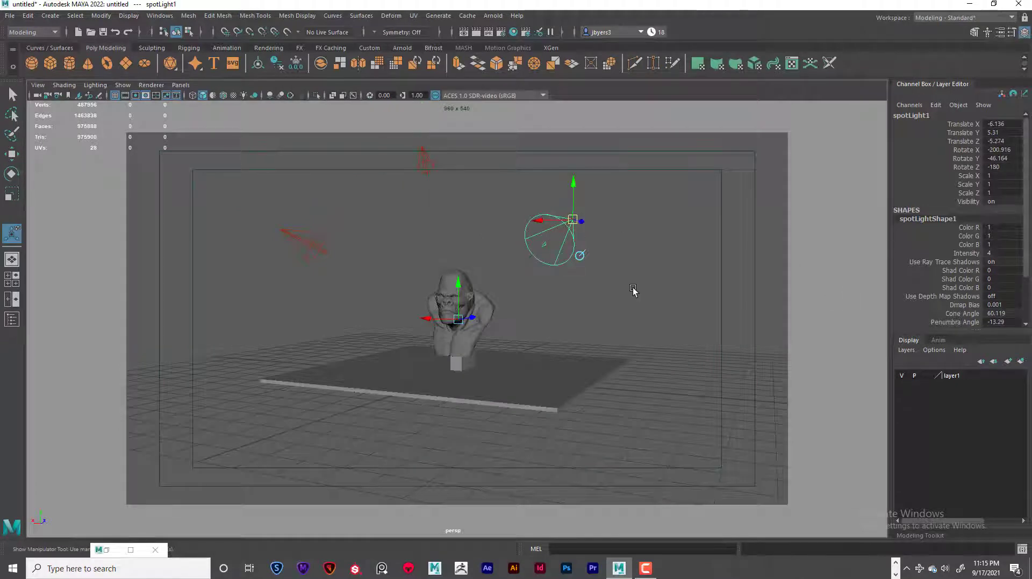
pyautogui.hotkey('ctrl', 'a')
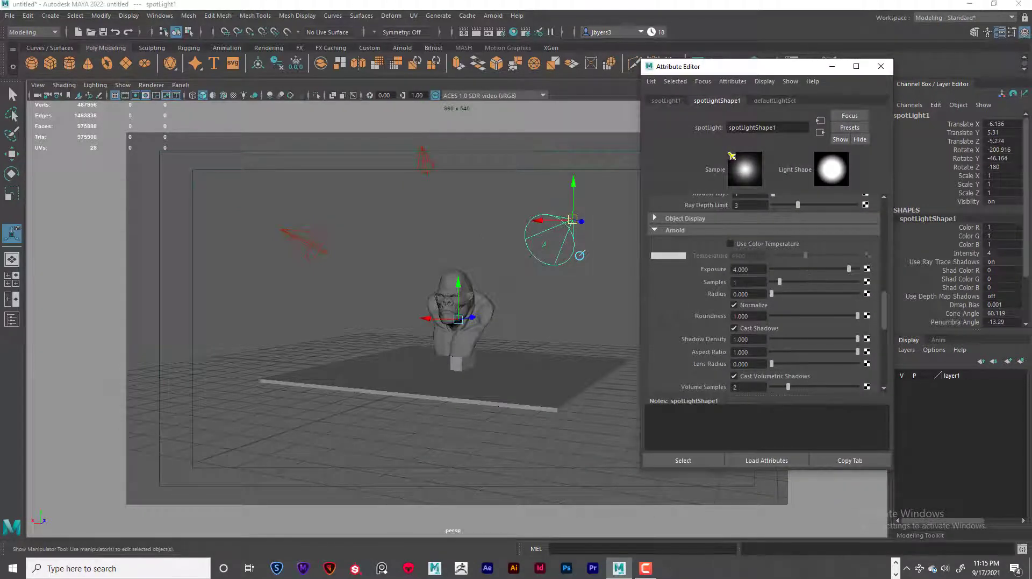
pyautogui.click(734, 269)
pyautogui.write('4.5')
pyautogui.press('Return')
# - Set the intensity of spotLight1 to 4.5 and close its attributes
pyautogui.moveTo(739, 66); pyautogui.dragTo(779, 59)
pyautogui.scroll(3, 814, 327)
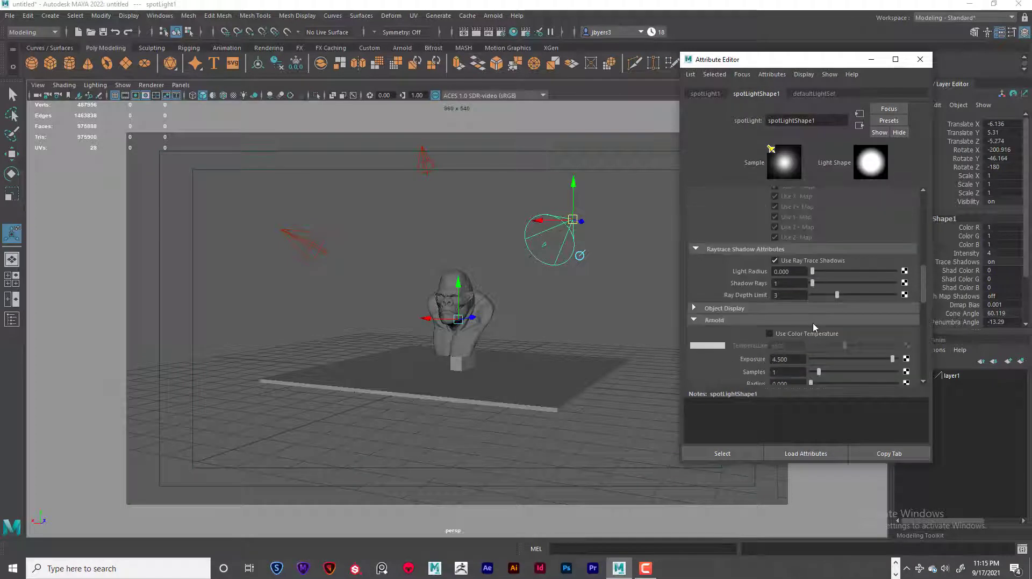
pyautogui.scroll(-6, 814, 327)
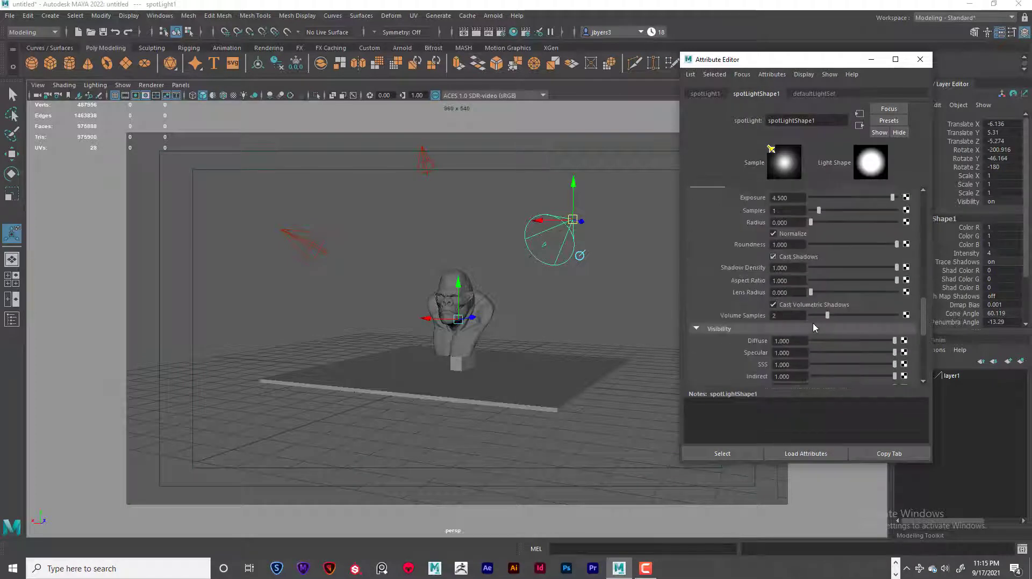
pyautogui.scroll(10, 814, 326)
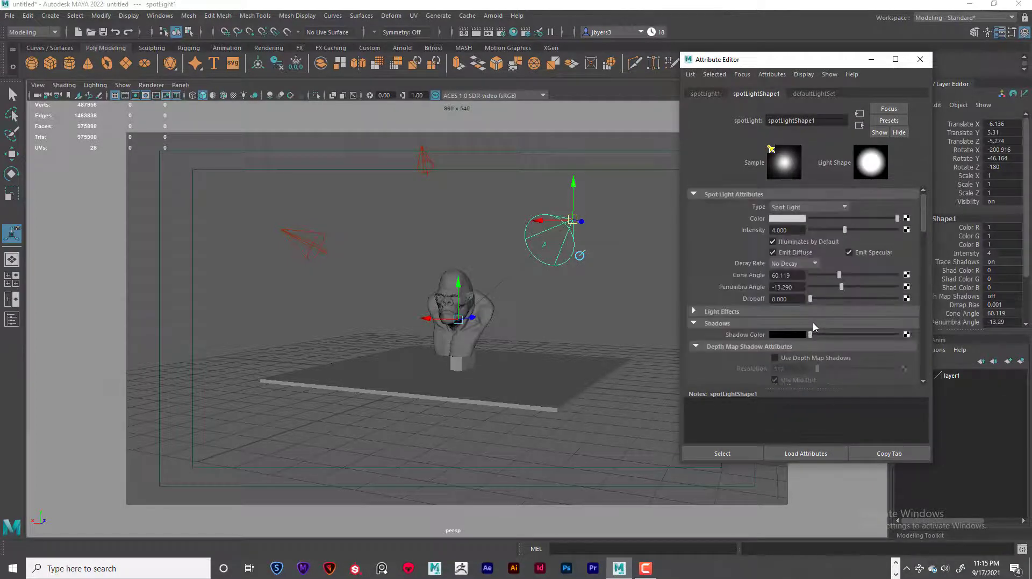
pyautogui.click(783, 229)
pyautogui.write('4.5')
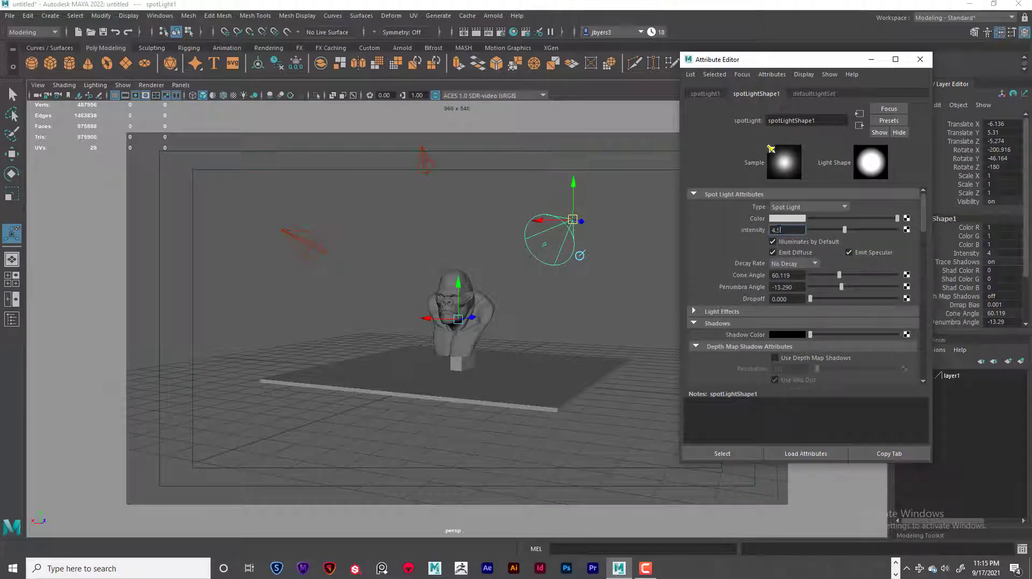
pyautogui.press('Return')
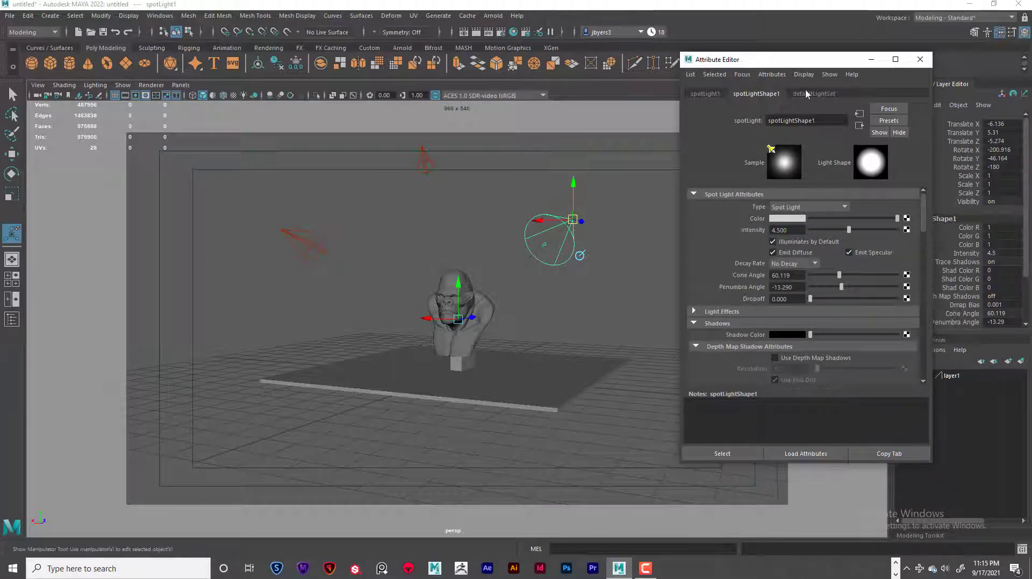
pyautogui.moveTo(832, 63); pyautogui.dragTo(819, 60)
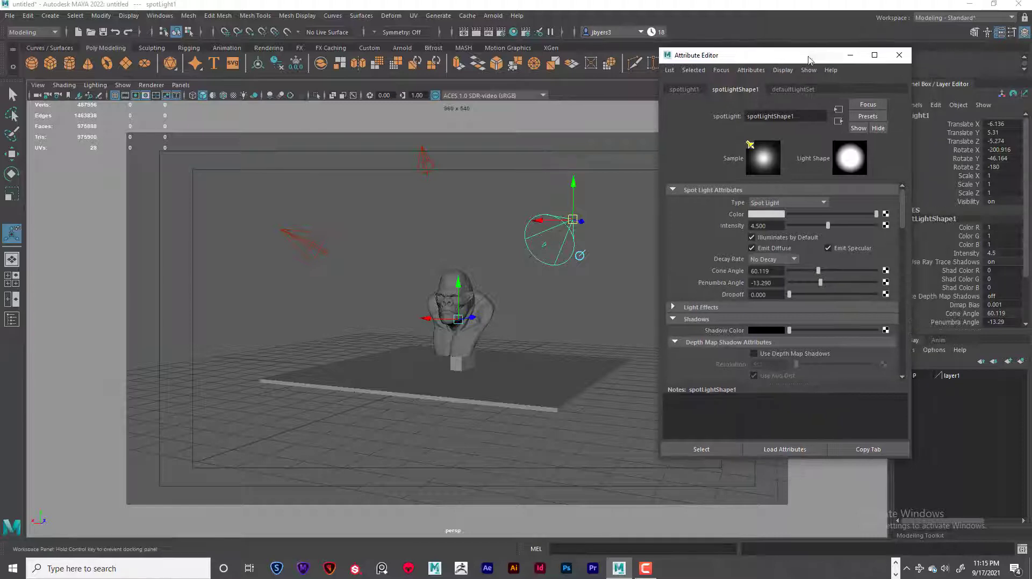
pyautogui.click(907, 56)
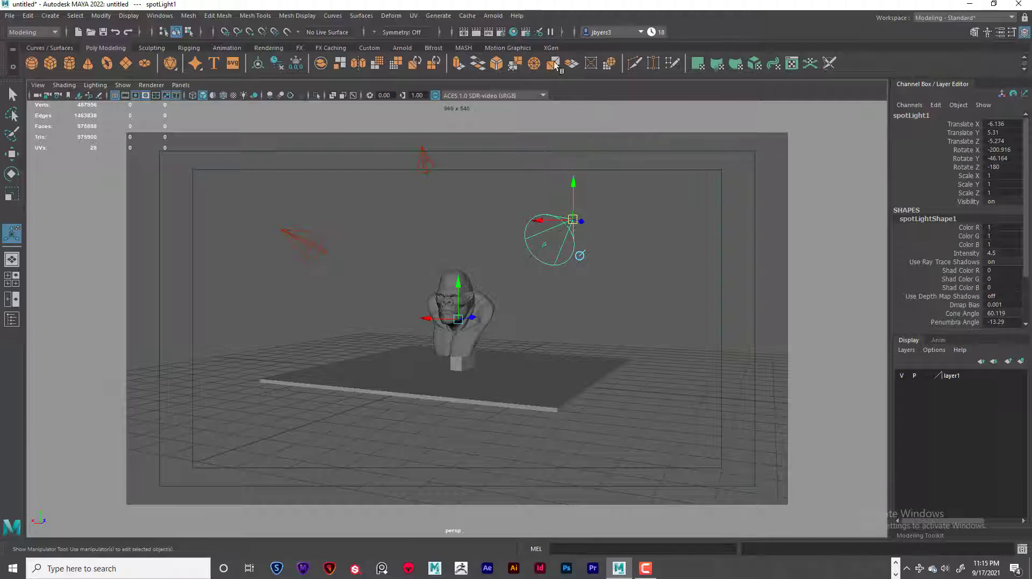
# - Open the Arnold RenderView for a live render and move its window clear of the bust
pyautogui.click(491, 16)
pyautogui.click(504, 36)
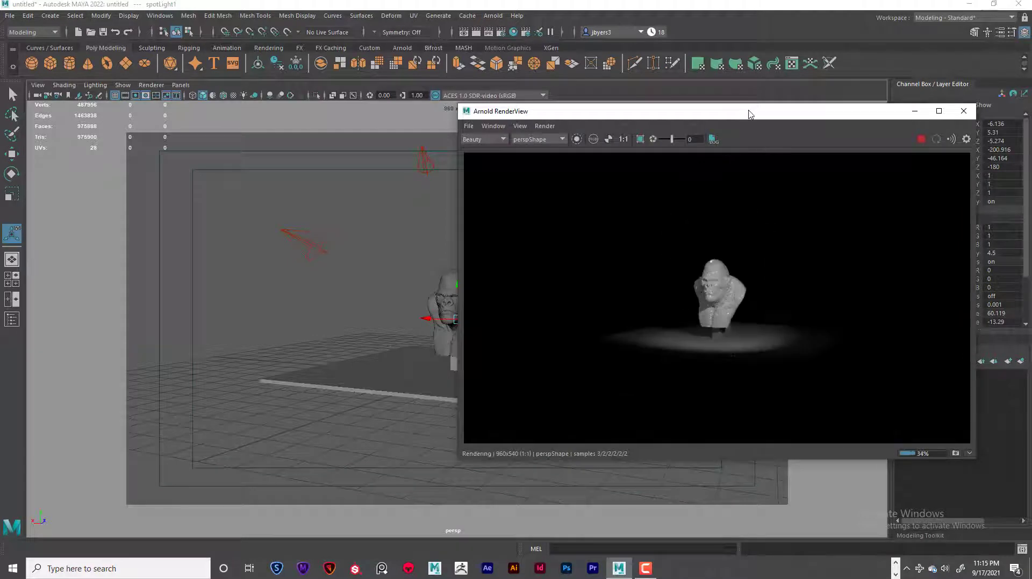
pyautogui.moveTo(750, 111); pyautogui.dragTo(805, 59)
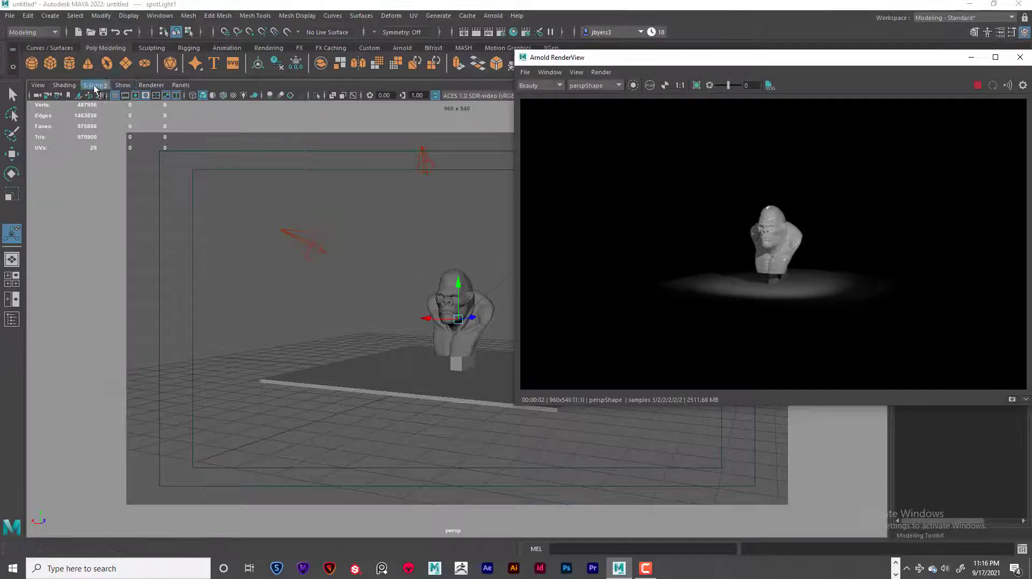
# - Recall the MS camera bookmark for the live render and move the RenderView away from the light's settings
pyautogui.click(52, 86)
pyautogui.moveTo(31, 90)
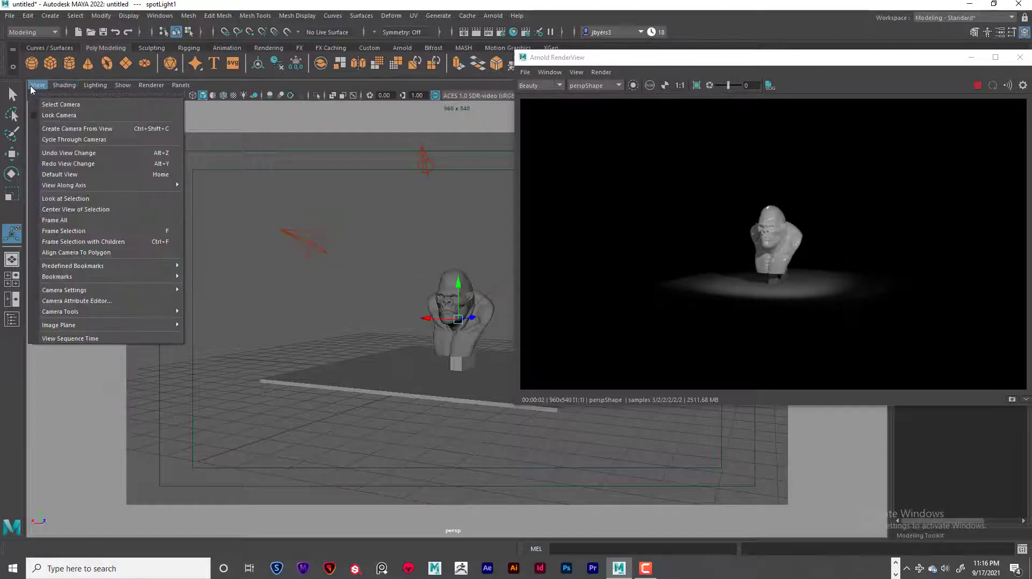
pyautogui.moveTo(159, 280)
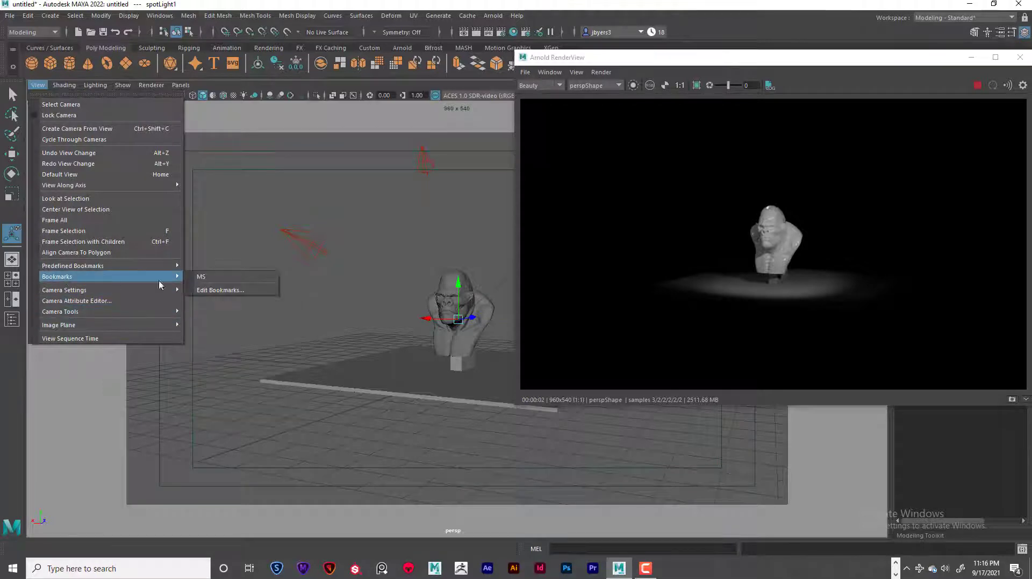
pyautogui.click(202, 277)
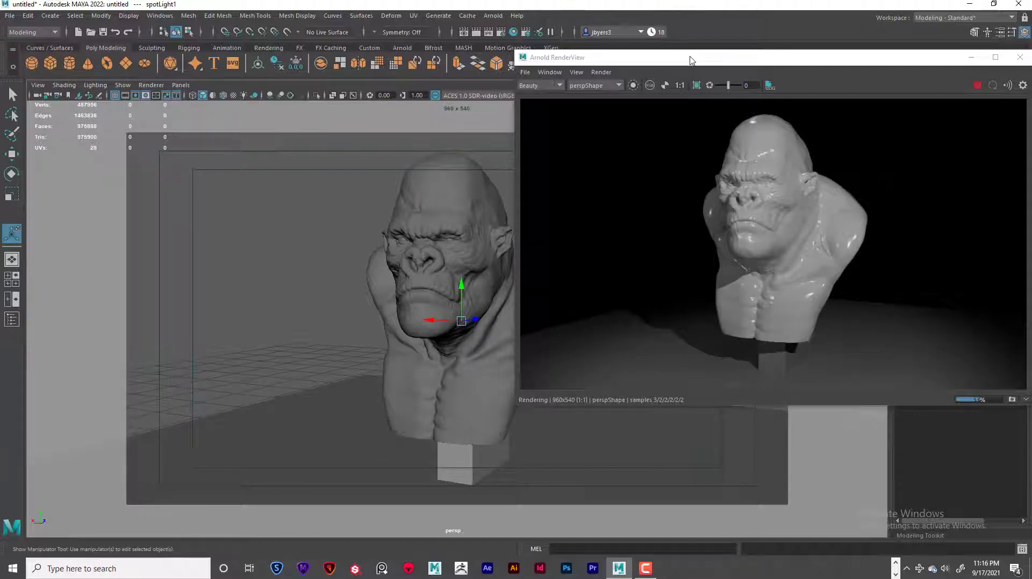
pyautogui.moveTo(692, 60)
pyautogui.mouseDown()
pyautogui.moveTo(761, 56)
pyautogui.moveTo(760, 65)
pyautogui.moveTo(682, 67)
pyautogui.mouseUp()
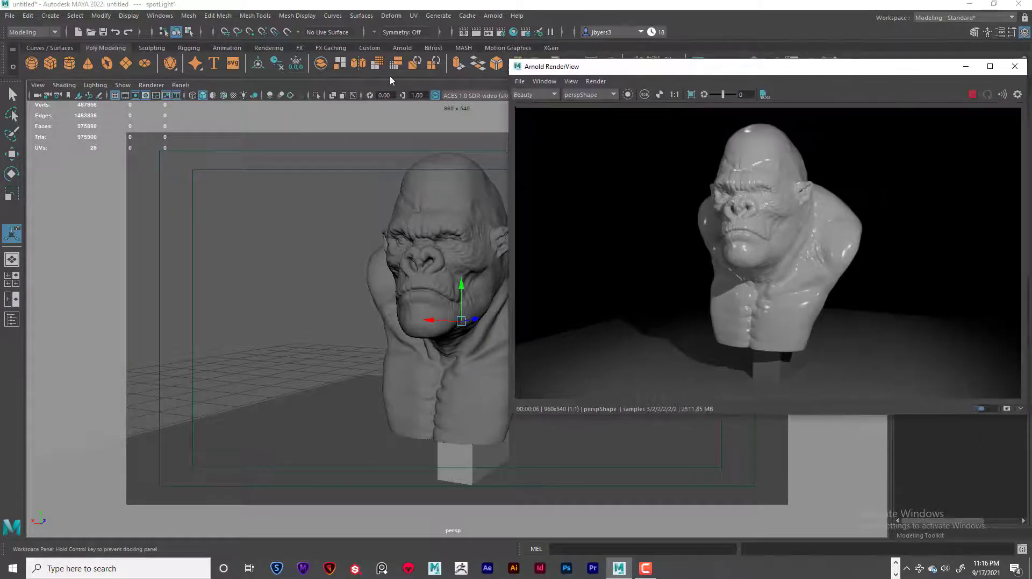
pyautogui.moveTo(391, 81); pyautogui.dragTo(244, 120)
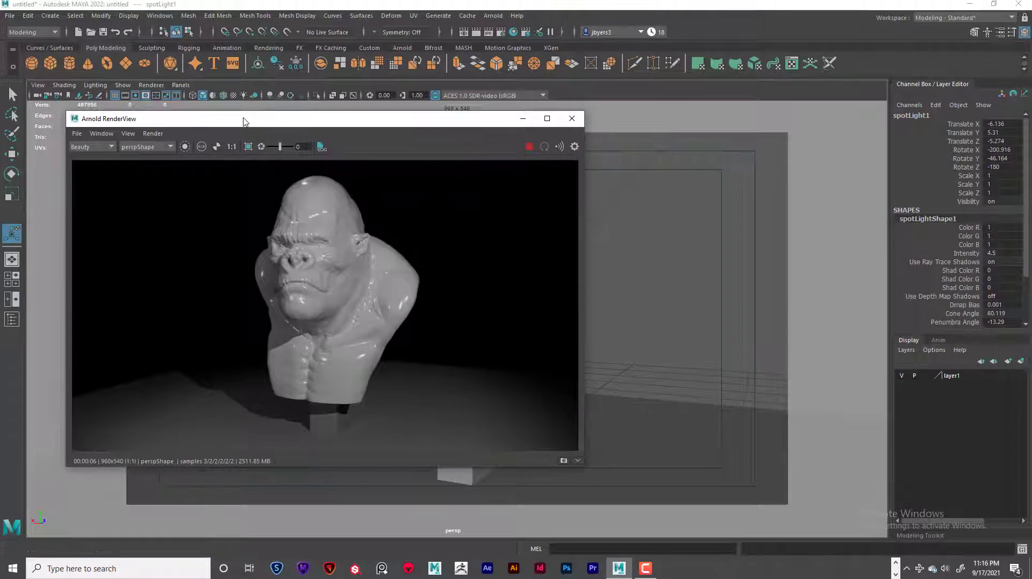
# - Set the intensity of spotLight1 to 5
pyautogui.hotkey('ctrl', 'a')
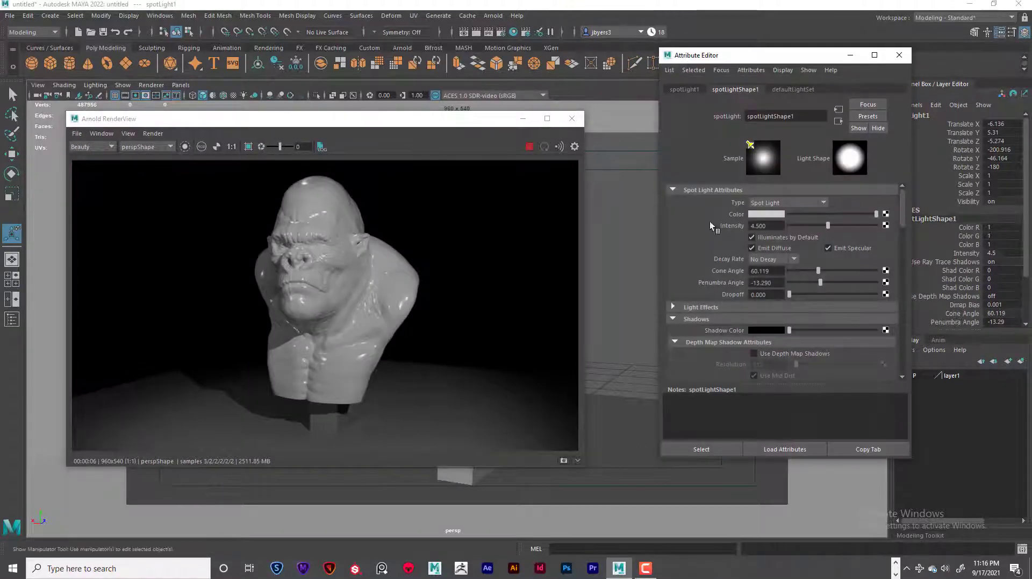
pyautogui.moveTo(775, 228); pyautogui.dragTo(752, 226)
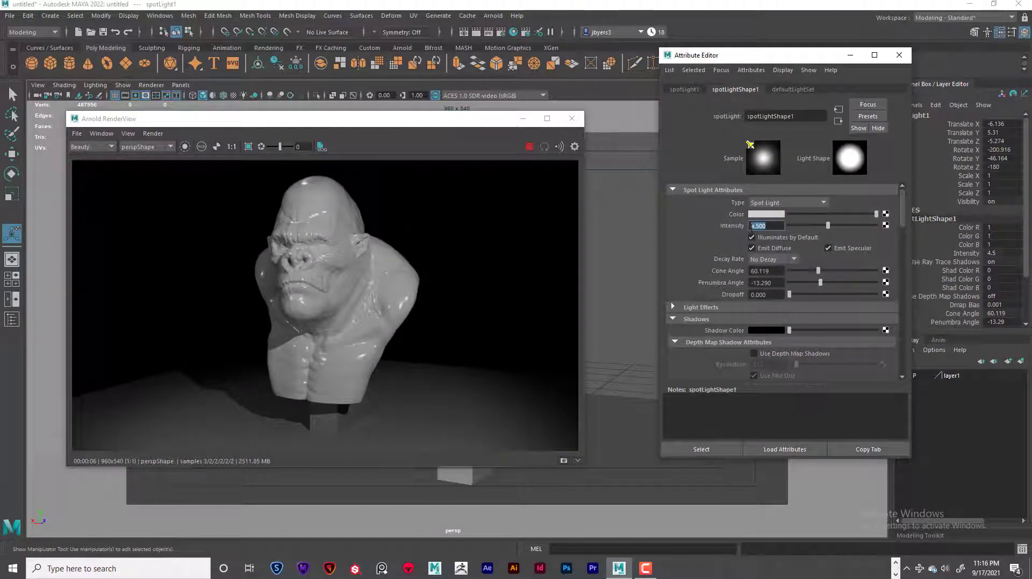
pyautogui.write('5')
pyautogui.press('Return')
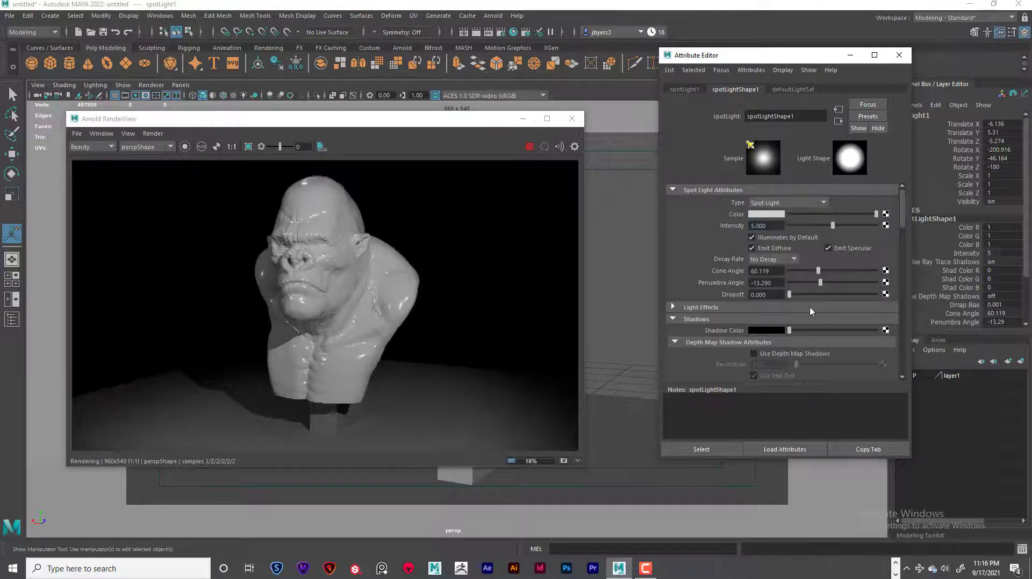
# - Try Arnold exposure values of 8 and 5 on spotLight1 in the live render
pyautogui.scroll(-5, 821, 341)
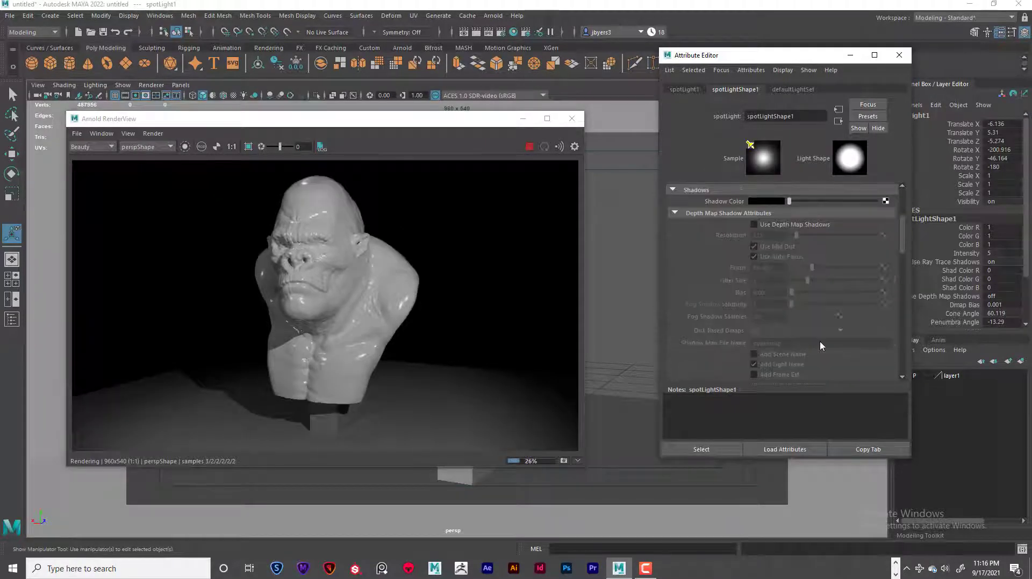
pyautogui.scroll(-1, 818, 341)
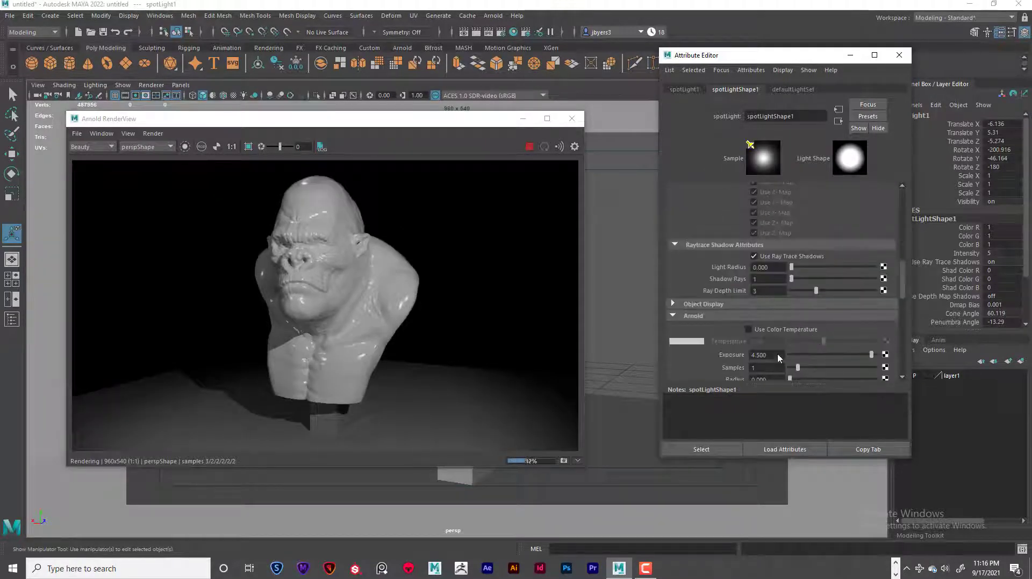
pyautogui.moveTo(777, 355); pyautogui.dragTo(750, 354)
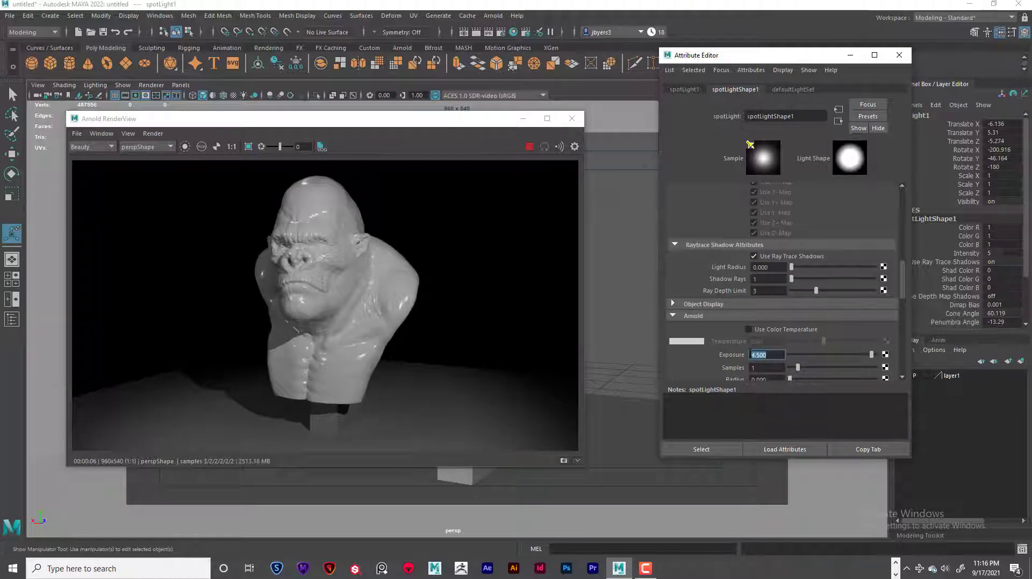
pyautogui.write('8')
pyautogui.press('Return')
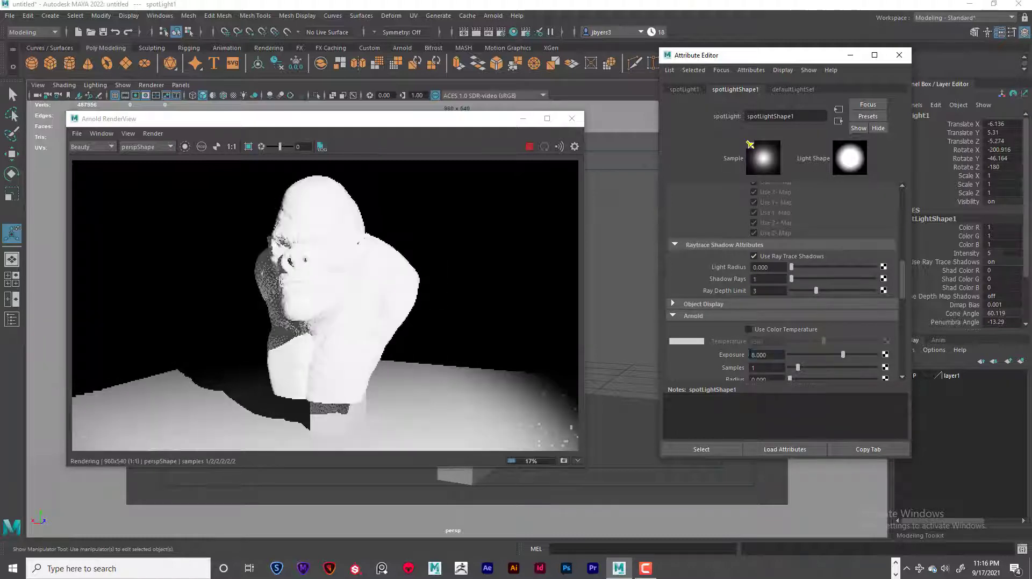
pyautogui.moveTo(775, 355); pyautogui.dragTo(750, 354)
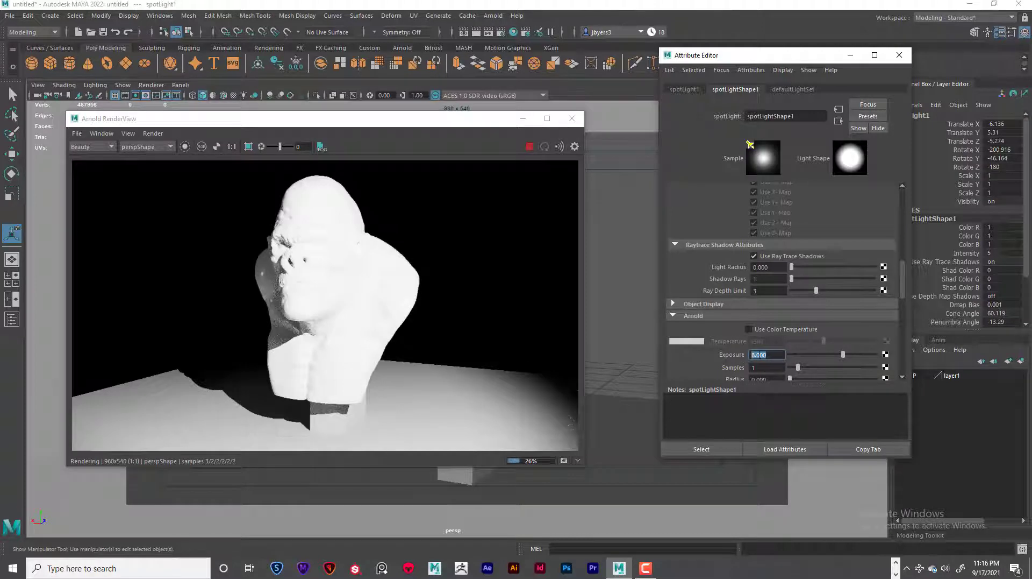
pyautogui.write('5')
pyautogui.press('Return')
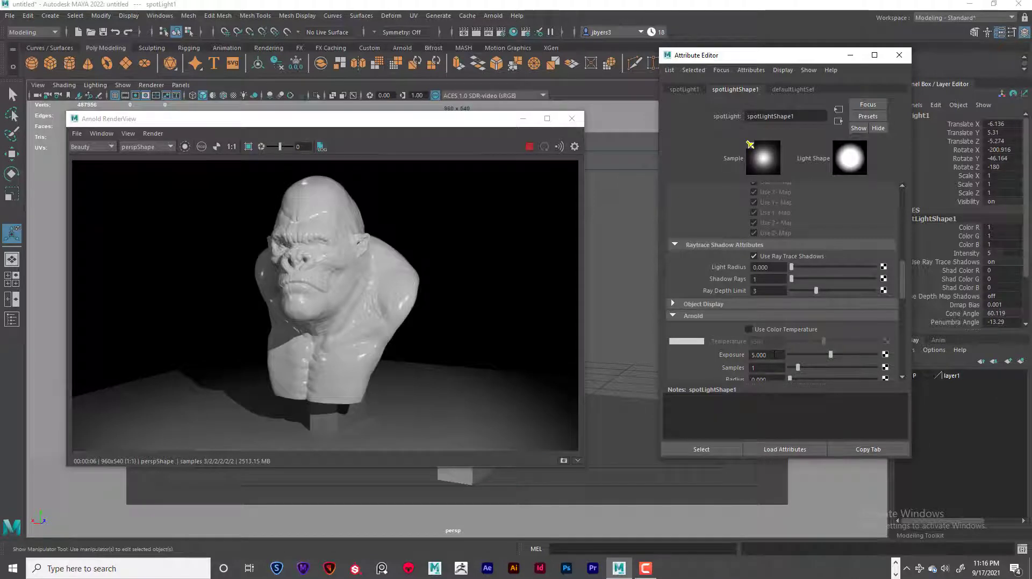
# - Set the Arnold exposure of spotLight1 back to 4.5
pyautogui.moveTo(775, 355); pyautogui.dragTo(748, 353)
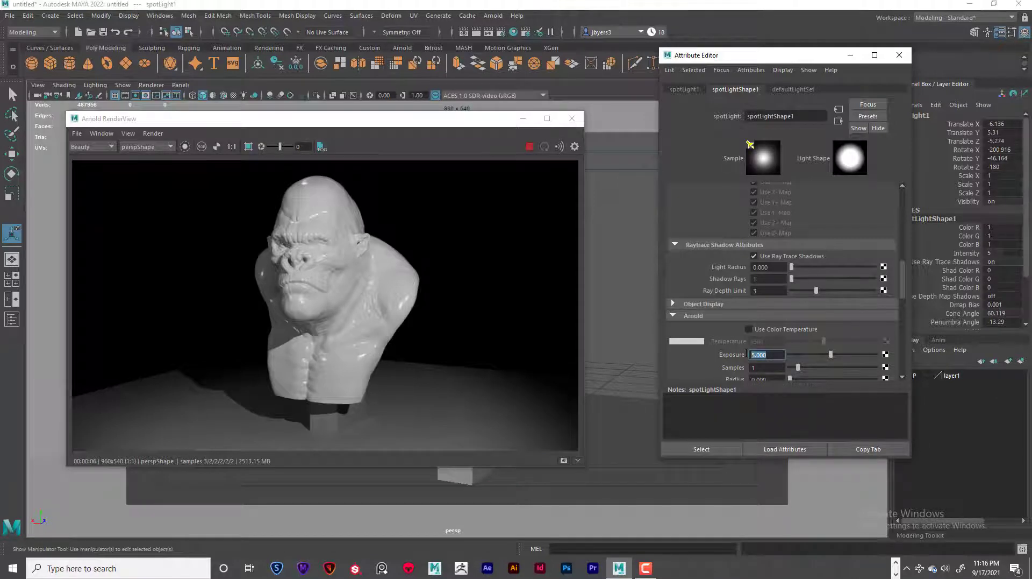
pyautogui.write('4.5')
pyautogui.press('Return')
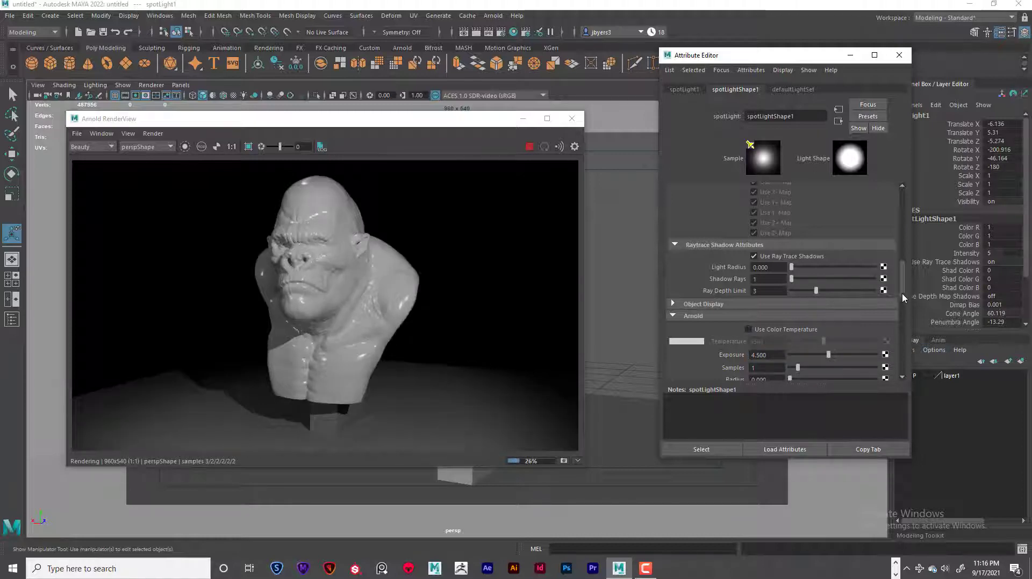
# - Set the intensity of spotLight1 to 4.5
pyautogui.scroll(10, 895, 297)
pyautogui.moveTo(774, 225); pyautogui.dragTo(730, 225)
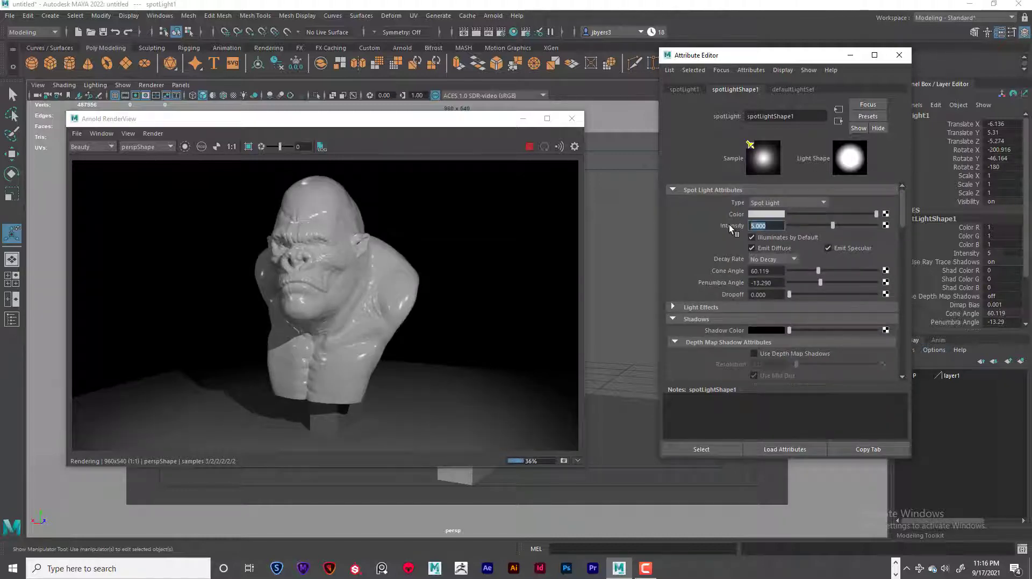
pyautogui.write('4.5')
pyautogui.press('Return')
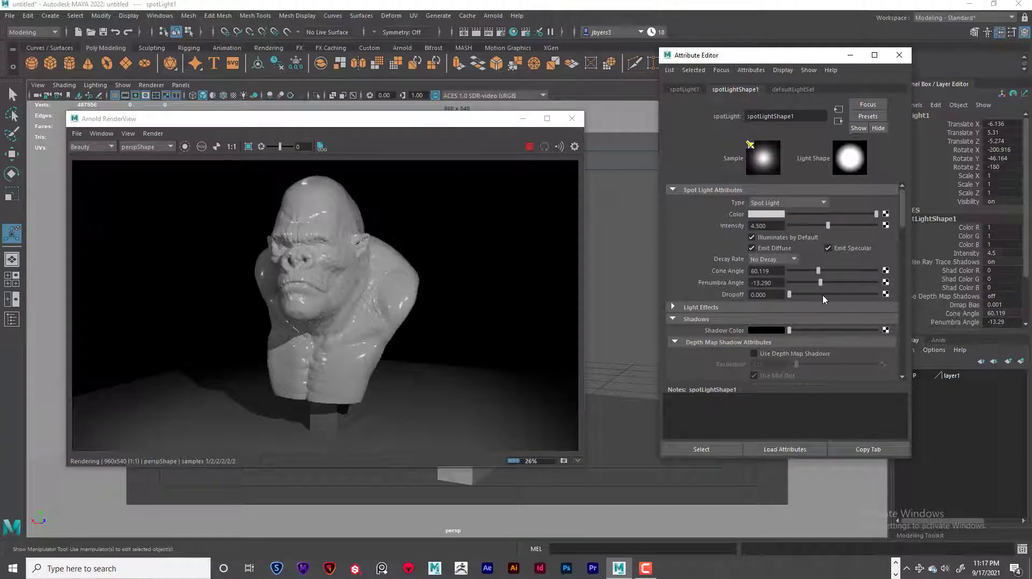
# - Try an Arnold light radius of 5 on spotLight1 in the live render
pyautogui.scroll(-2, 825, 300)
pyautogui.scroll(-3, 824, 300)
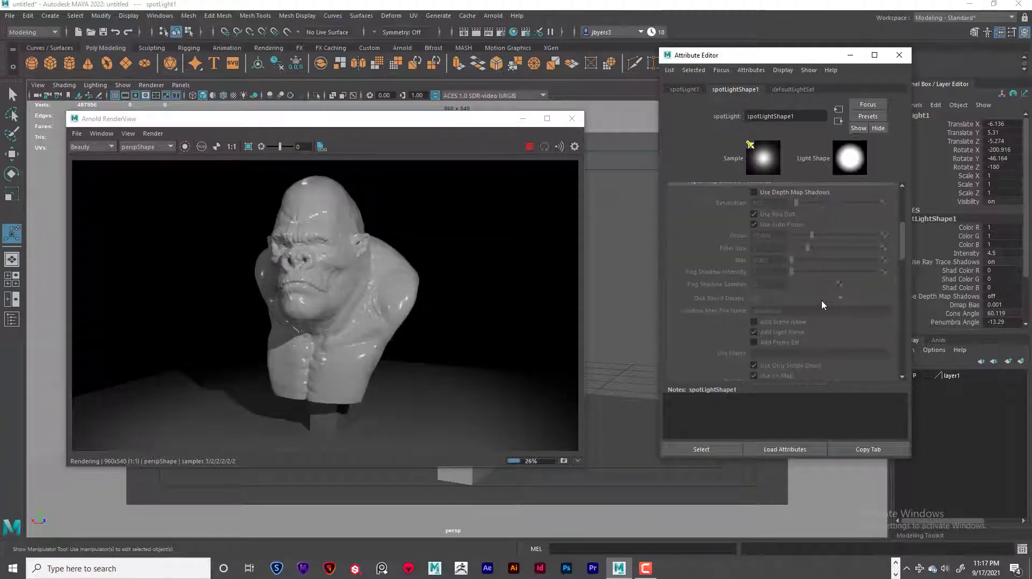
pyautogui.scroll(-1, 822, 304)
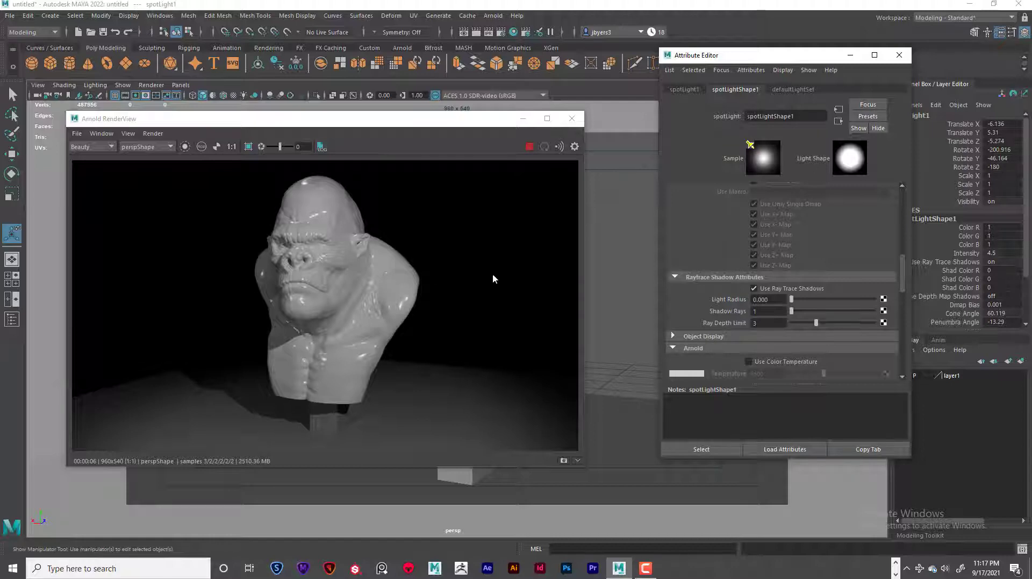
pyautogui.scroll(-4, 853, 306)
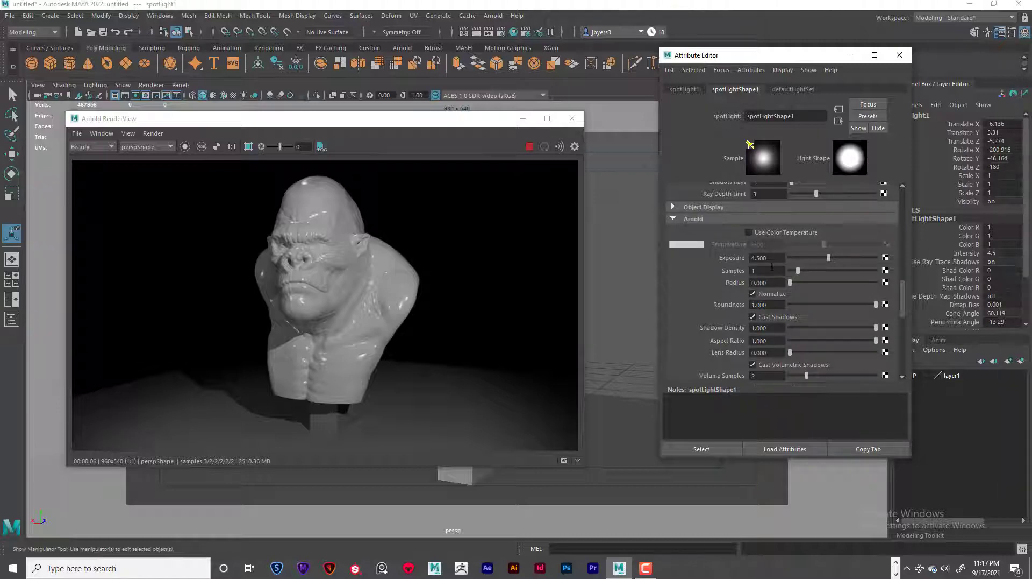
pyautogui.moveTo(781, 281); pyautogui.dragTo(720, 286)
pyautogui.write('5')
pyautogui.press('Return')
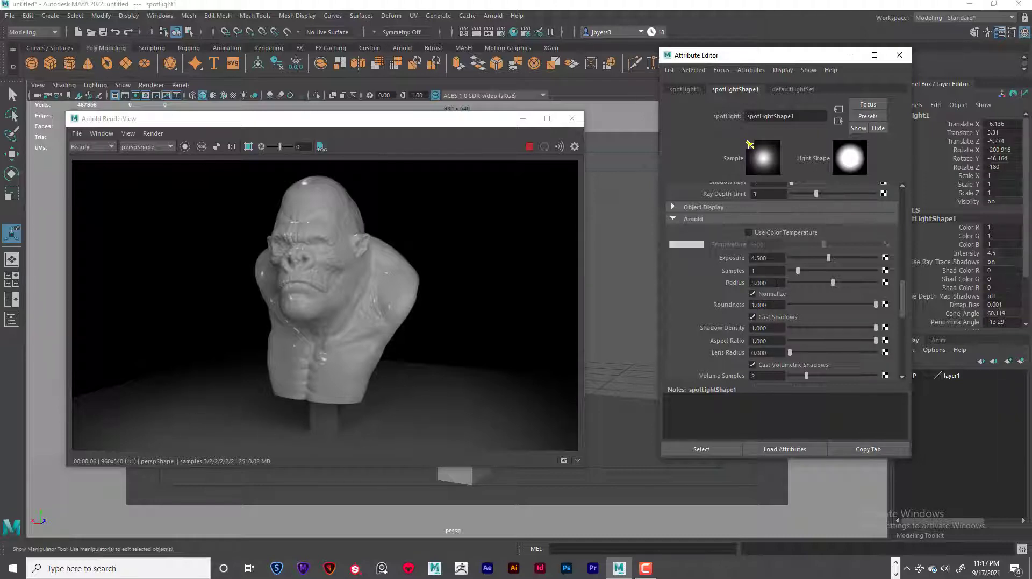
# - Set the Arnold light radius of spotLight1 to 2.5
pyautogui.moveTo(777, 282); pyautogui.dragTo(753, 281)
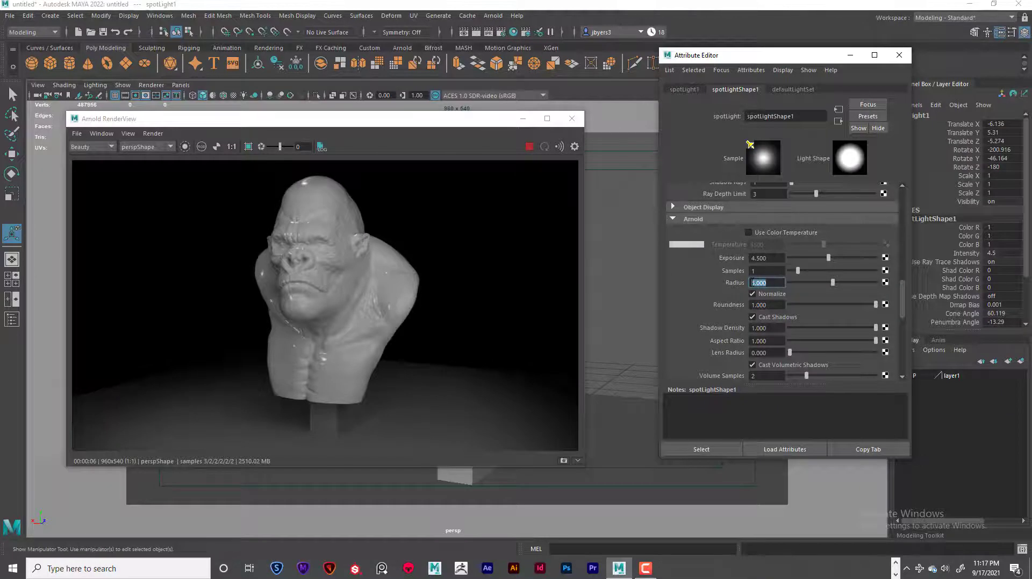
pyautogui.write('3')
pyautogui.write('.5')
pyautogui.press('Return')
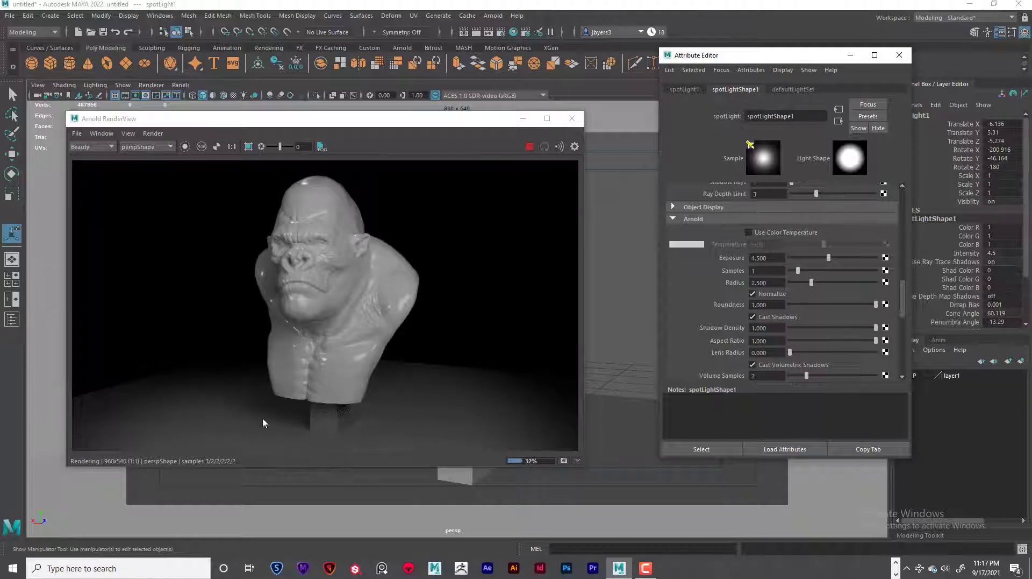
# - Try Arnold samples values of 2 and 3 on spotLight1 in the live render
pyautogui.click(766, 270)
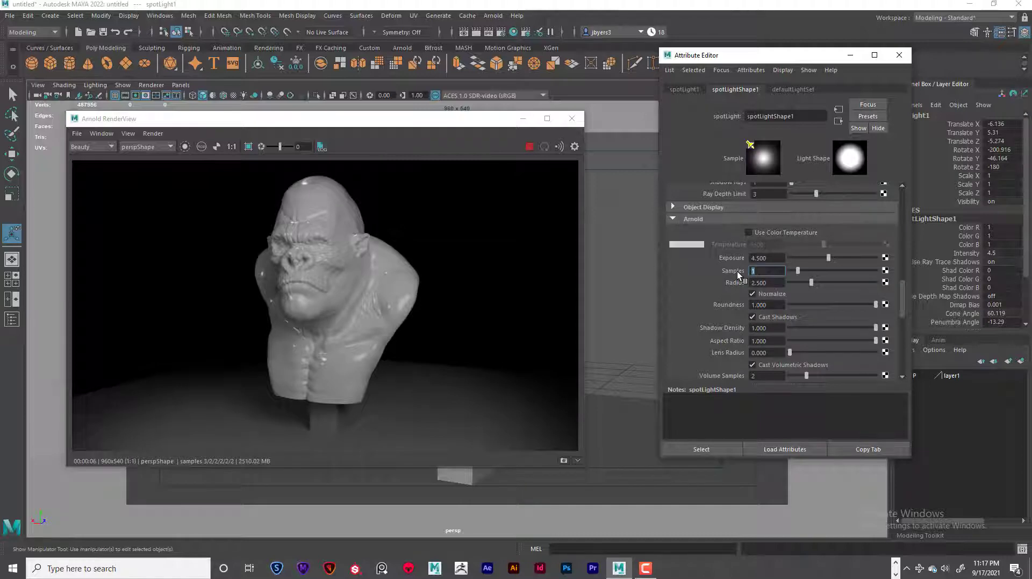
pyautogui.write('2')
pyautogui.press('Return')
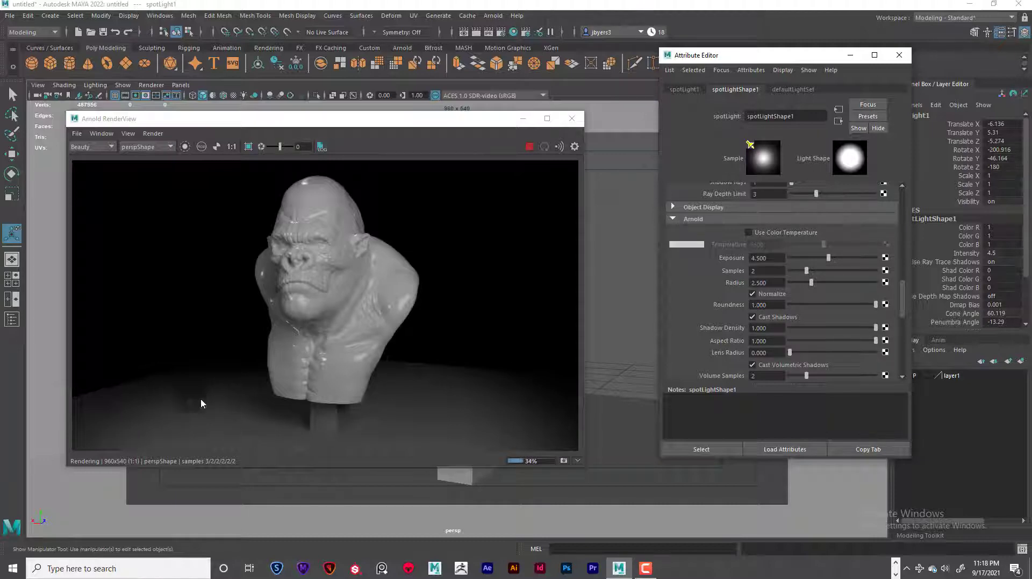
pyautogui.doubleClick(764, 271)
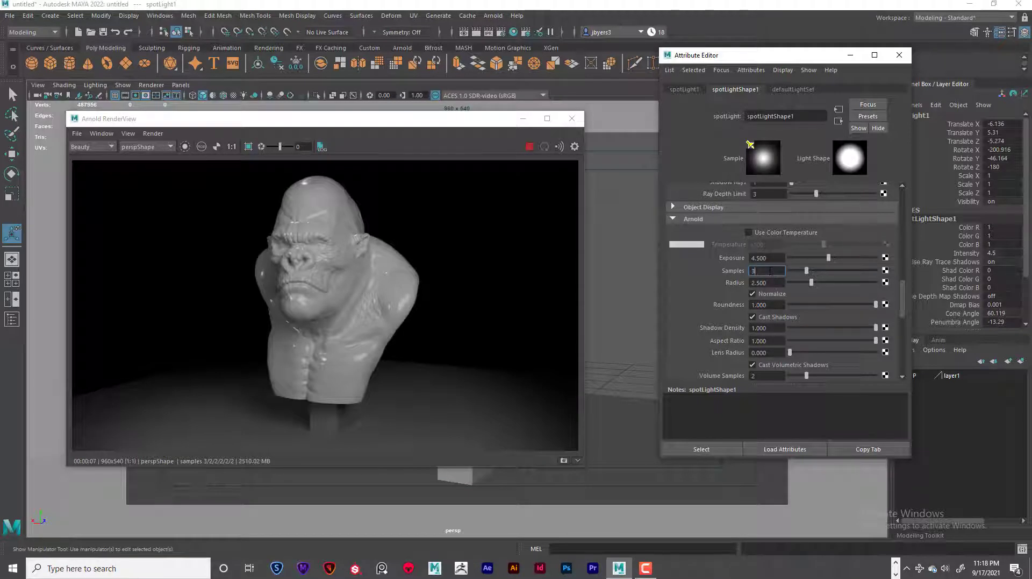
pyautogui.press('Return')
# - Set the Arnold samples of spotLight1 back to 1, leaving the volume samples as they are
pyautogui.scroll(-4, 768, 345)
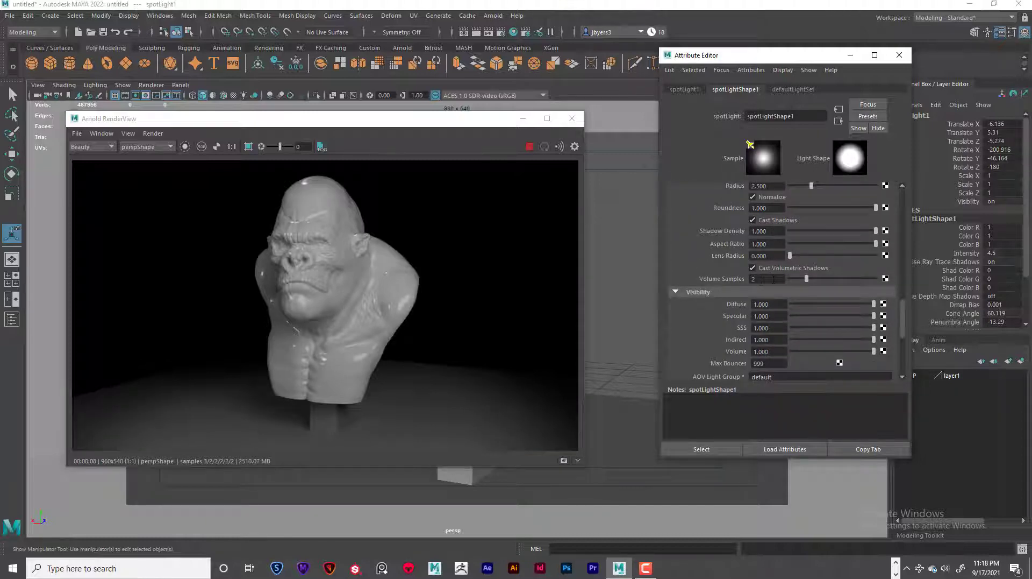
pyautogui.moveTo(771, 279); pyautogui.dragTo(749, 278)
pyautogui.click(758, 278)
pyautogui.scroll(-2, 789, 286)
pyautogui.scroll(5, 788, 293)
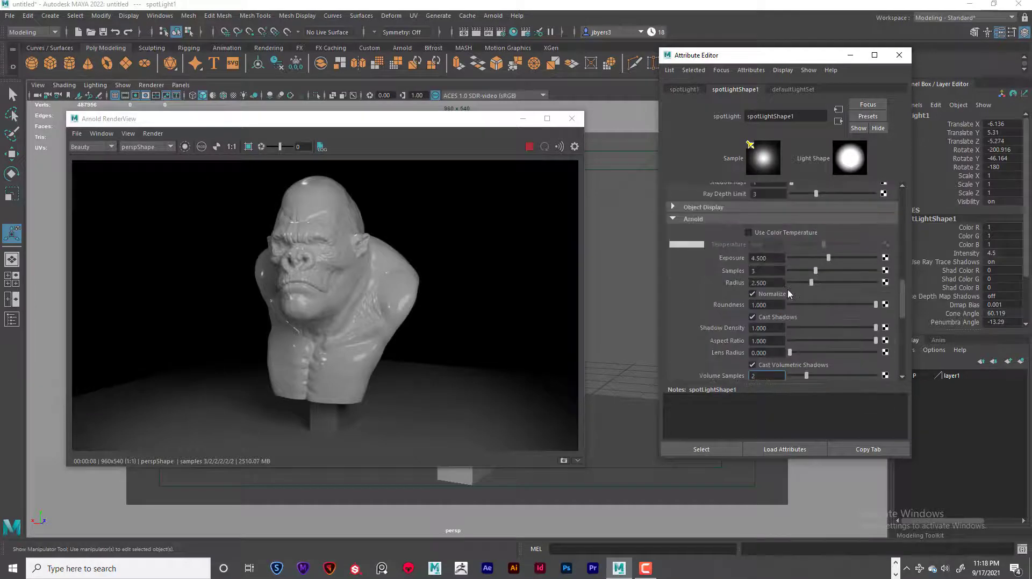
pyautogui.click(768, 271)
pyautogui.moveTo(756, 271); pyautogui.dragTo(743, 270)
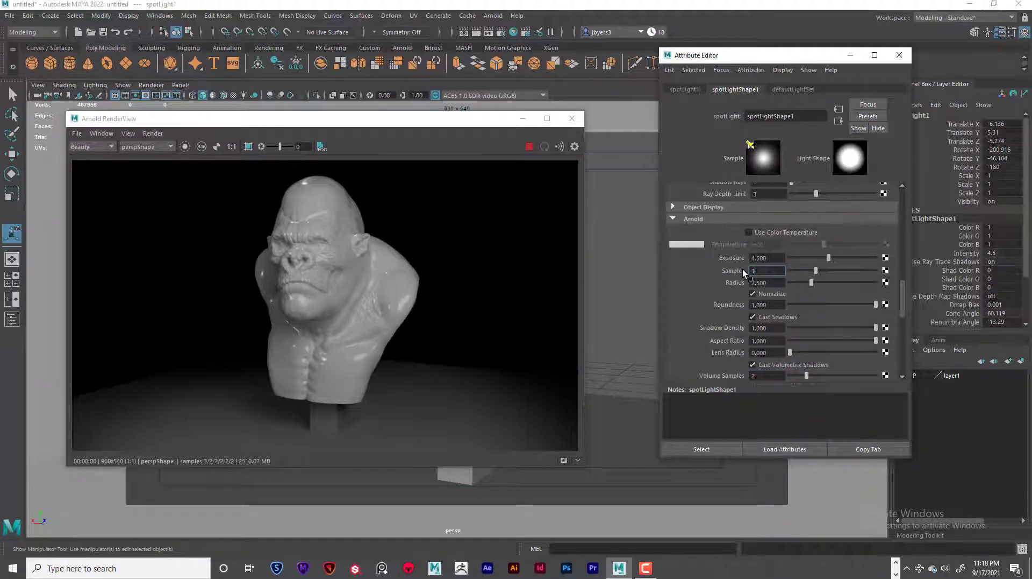
pyautogui.write('1')
pyautogui.press('Return')
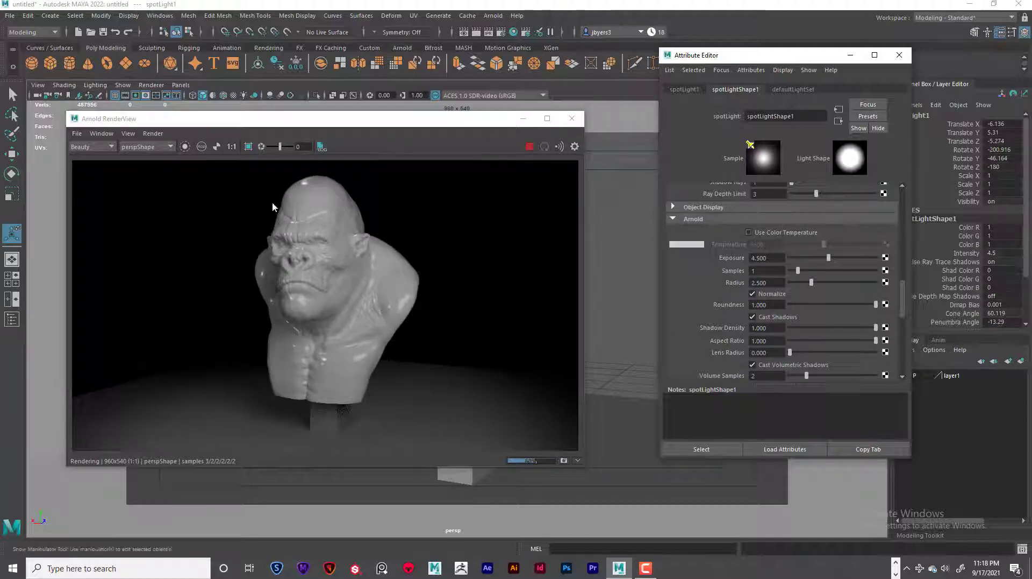
# - Close the live Arnold RenderView, render the current frame in the Render View and move that window clear of the Attribute Editor
pyautogui.click(572, 117)
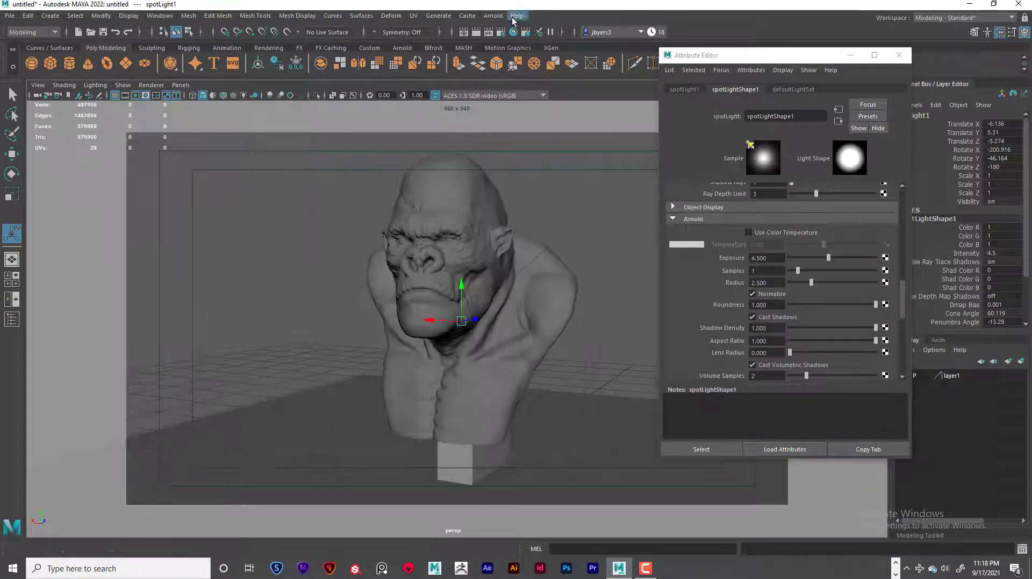
pyautogui.click(475, 33)
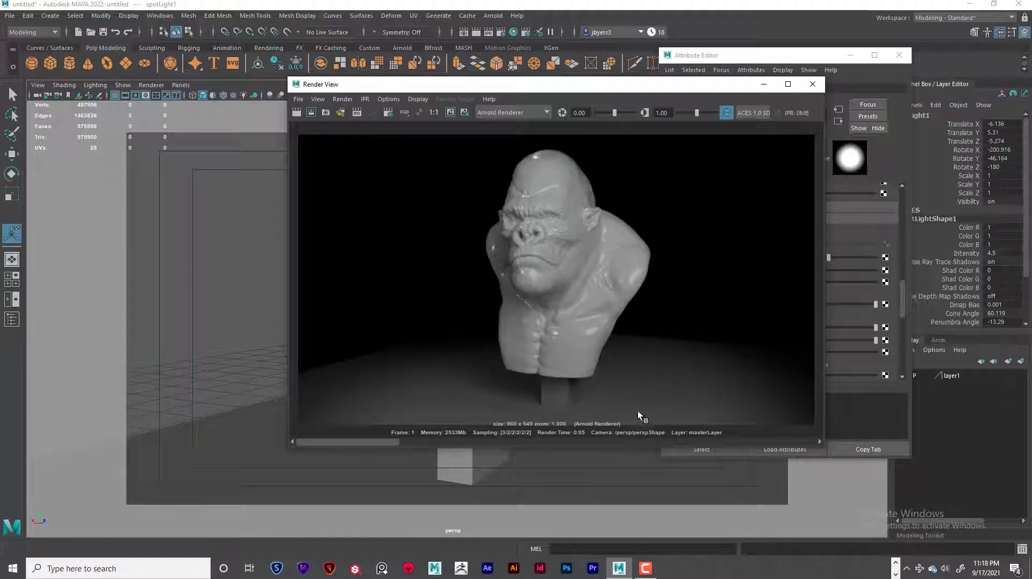
pyautogui.moveTo(690, 84); pyautogui.dragTo(482, 81)
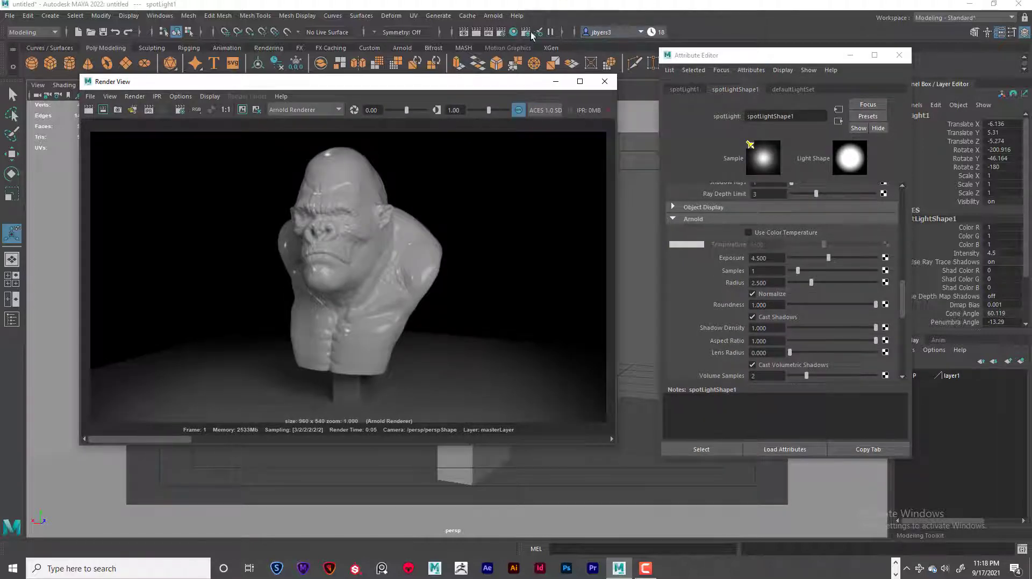
# - Open the render settings and set the Arnold Camera (AA) samples to 6
pyautogui.click(510, 33)
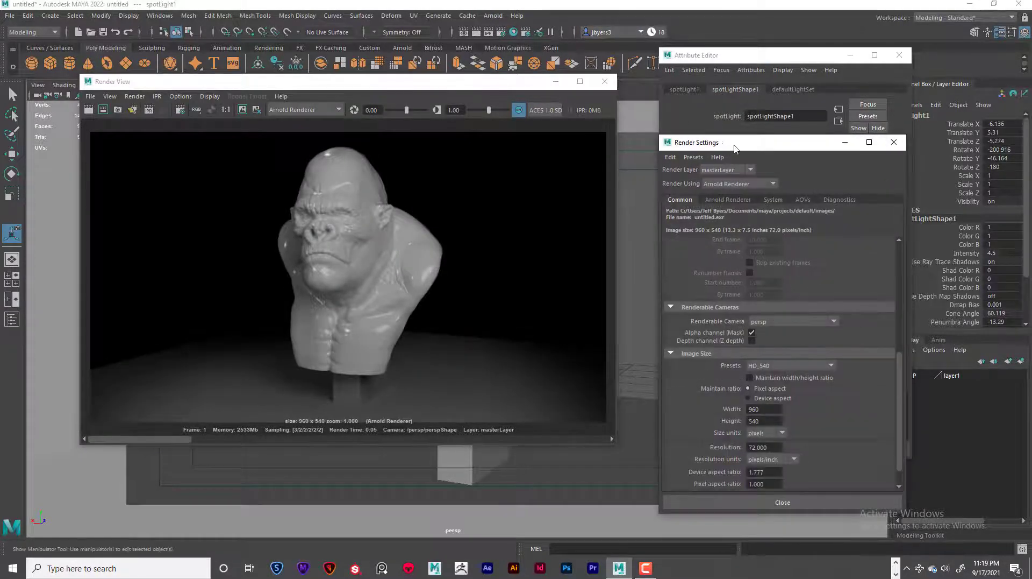
pyautogui.moveTo(735, 146); pyautogui.dragTo(431, 82)
pyautogui.click(463, 145)
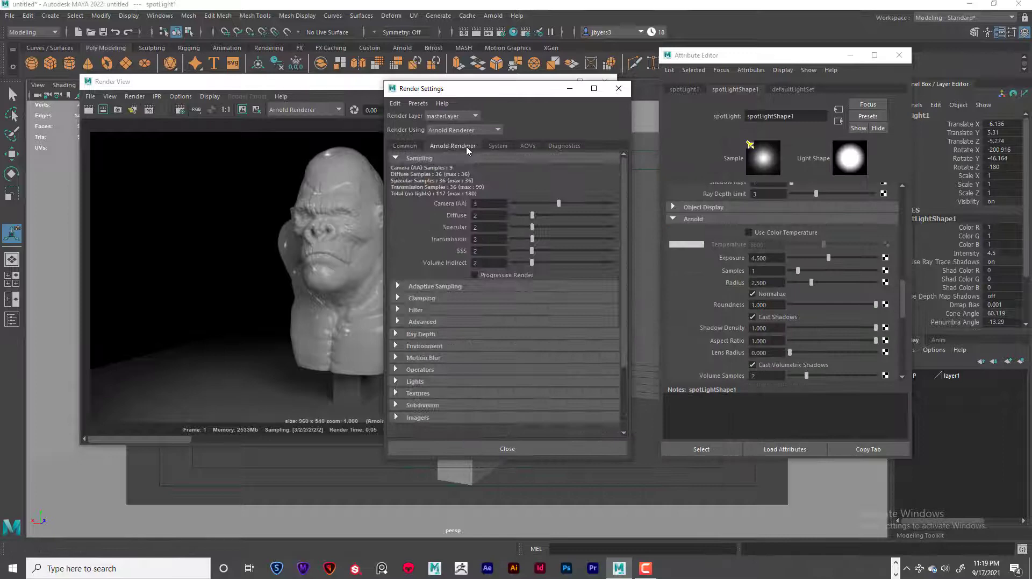
pyautogui.doubleClick(485, 204)
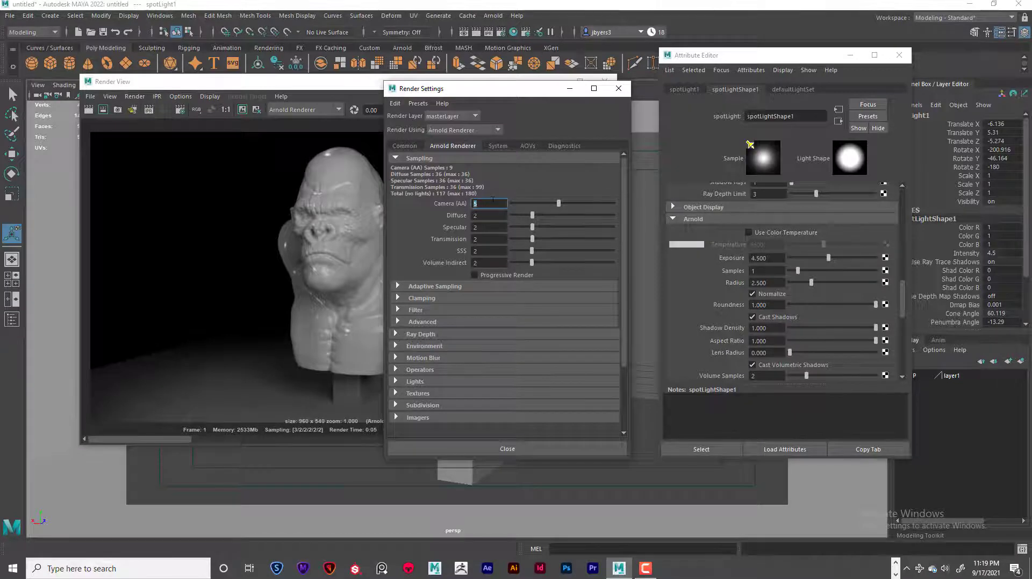
pyautogui.press('Return')
pyautogui.doubleClick(488, 203)
pyautogui.press('Tab')
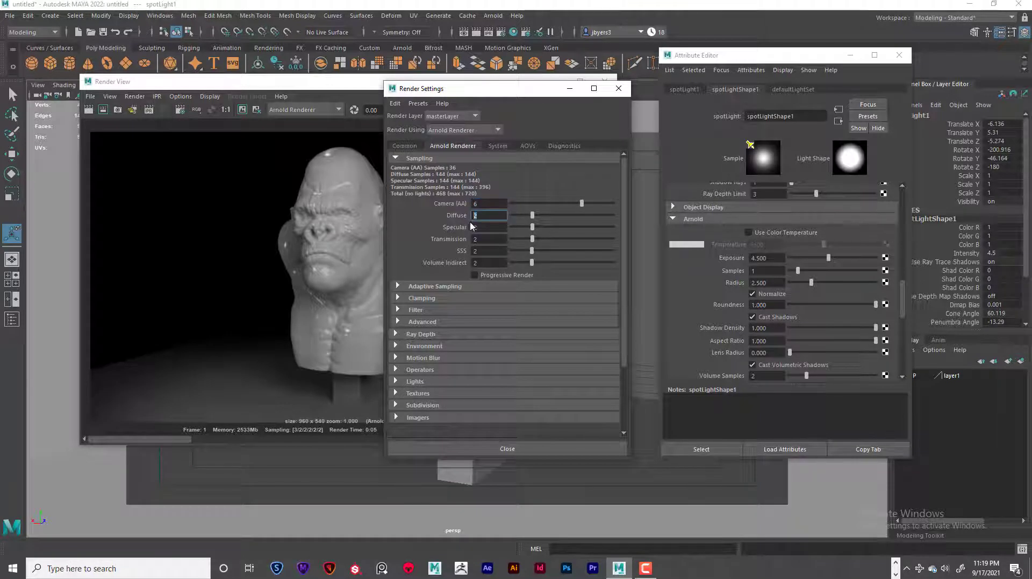
# - Set the Arnold Diffuse and Specular samples to 3 each
pyautogui.write('3')
pyautogui.press('Tab')
pyautogui.write('3')
pyautogui.press('Tab')
pyautogui.write('3')
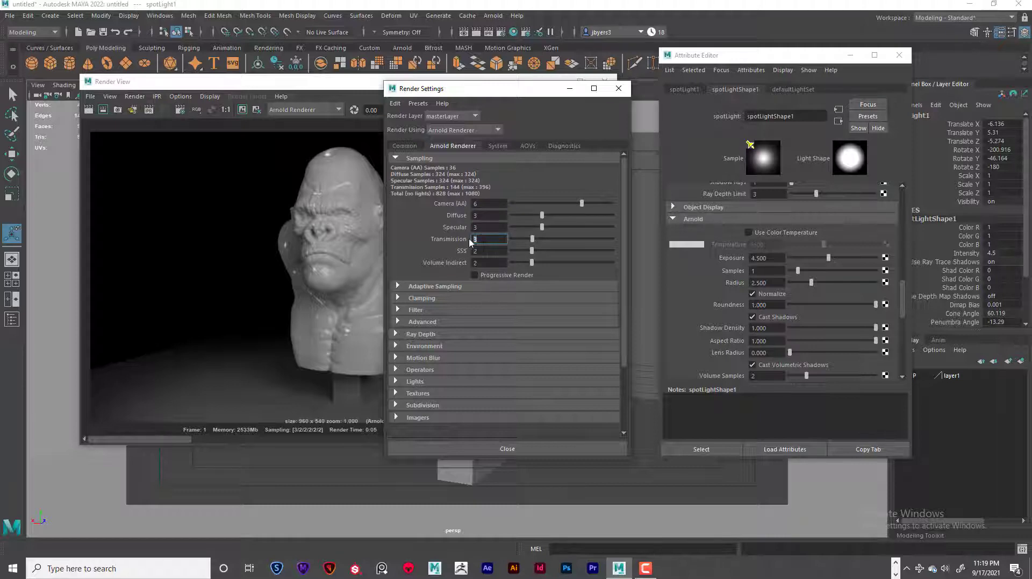
pyautogui.press('Return')
# - Set the ray depth to Total 12, Diffuse 3, Specular 3, Transmission 10 and Transparency Depth 12
pyautogui.click(396, 333)
pyautogui.doubleClick(487, 345)
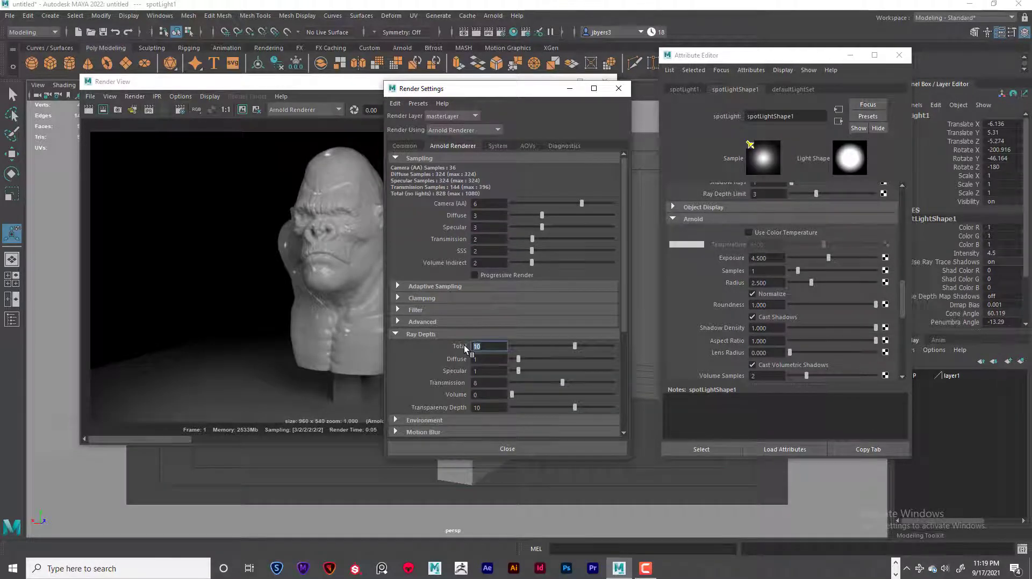
pyautogui.write('12')
pyautogui.doubleClick(482, 358)
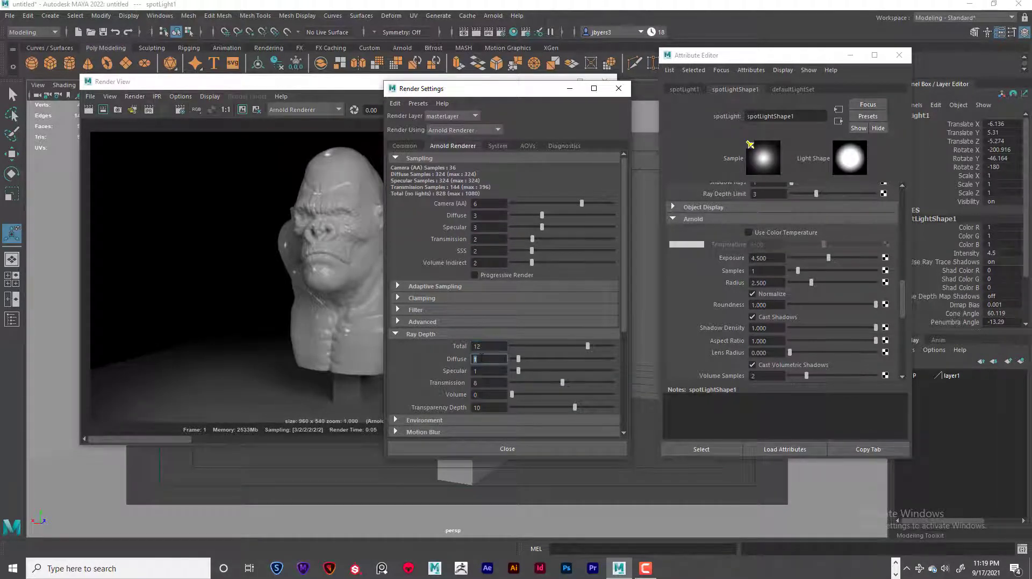
pyautogui.doubleClick(487, 370)
pyautogui.write('3')
pyautogui.doubleClick(474, 383)
pyautogui.write('10')
pyautogui.doubleClick(487, 407)
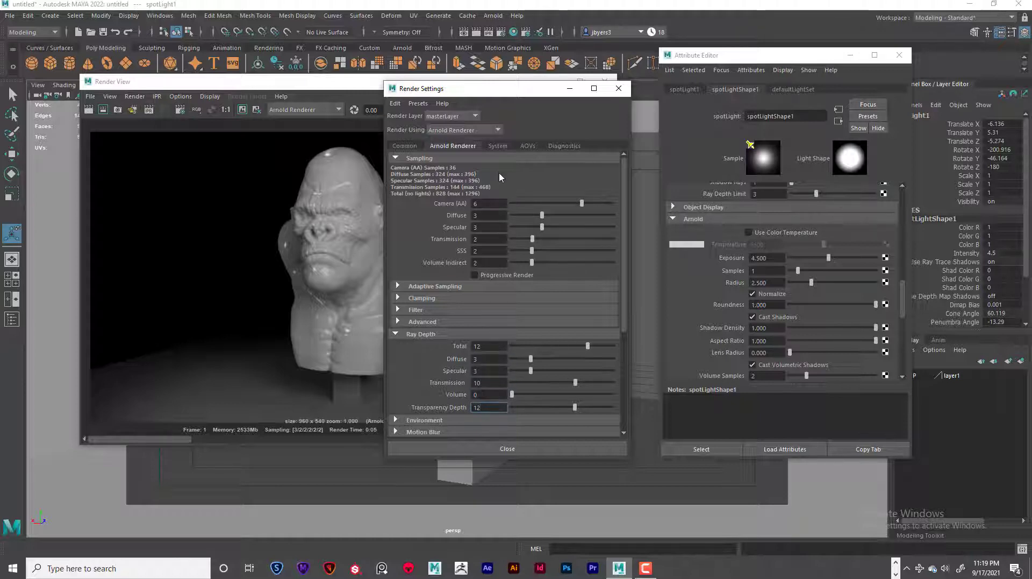
# - Review the common and Arnold Renderer settings, including Camera (AA), and close the render settings
pyautogui.click(413, 147)
pyautogui.click(446, 148)
pyautogui.click(414, 148)
pyautogui.click(445, 148)
pyautogui.click(414, 147)
pyautogui.click(432, 147)
pyautogui.click(415, 148)
pyautogui.click(435, 148)
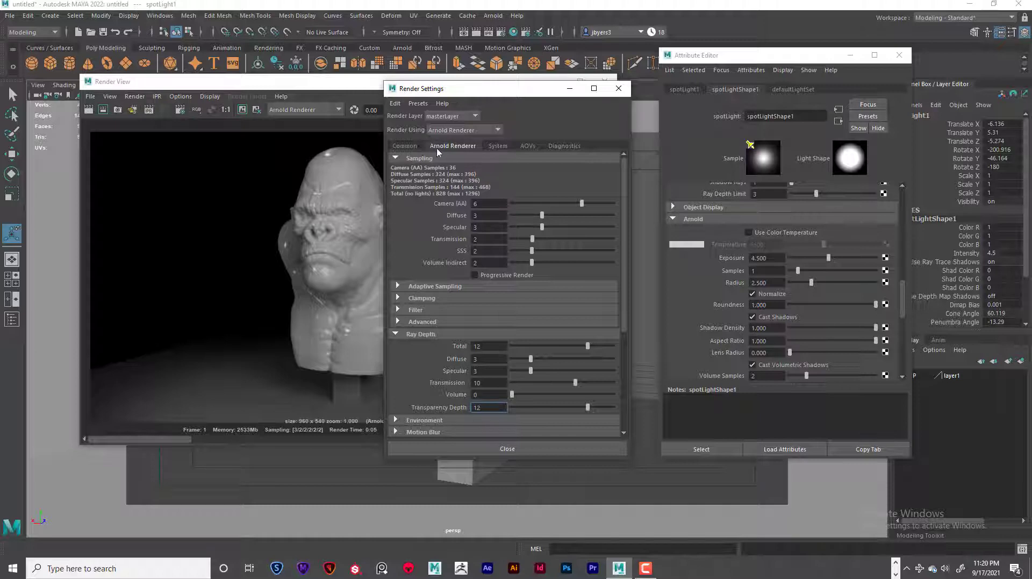
pyautogui.click(478, 203)
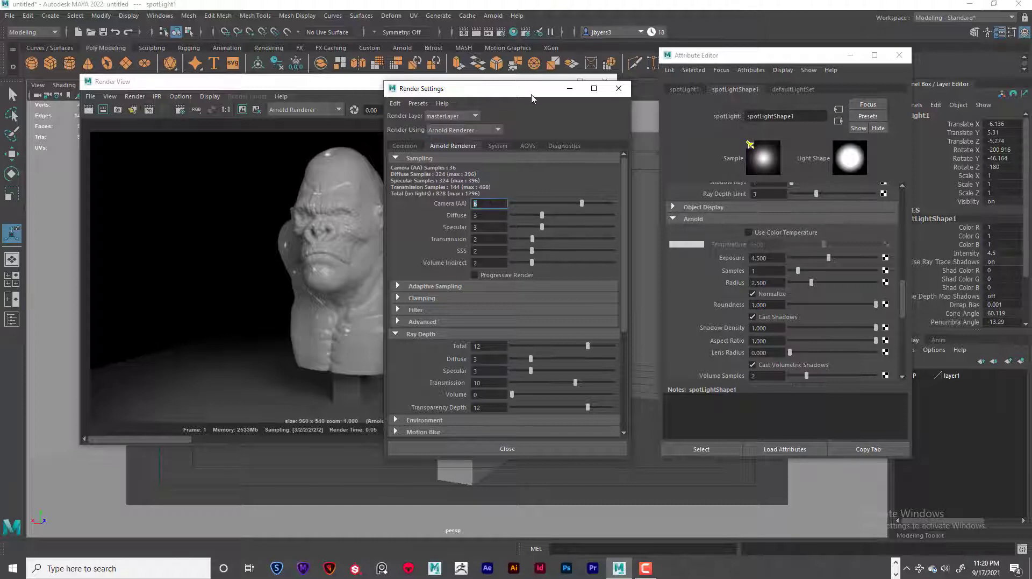
pyautogui.click(619, 89)
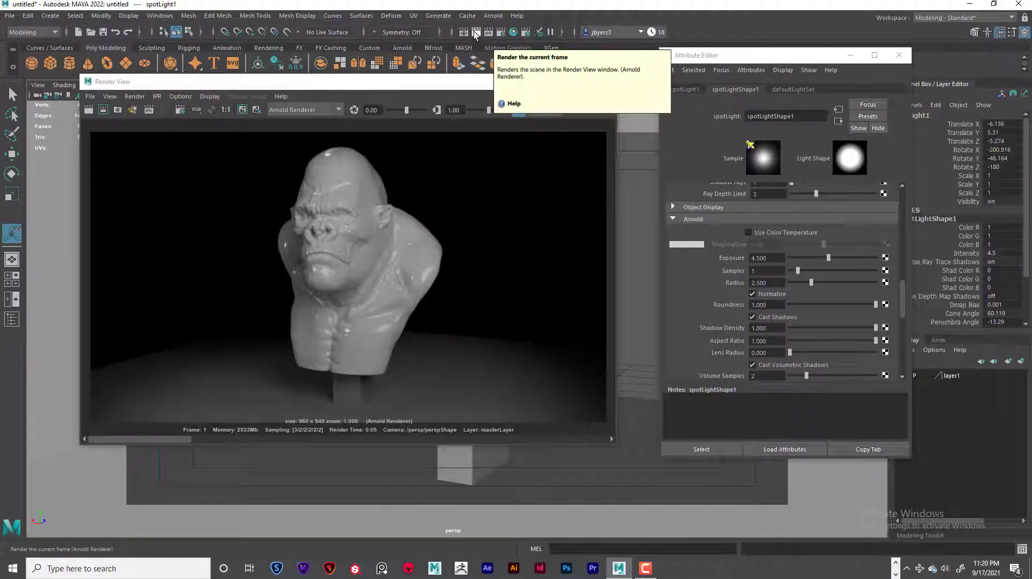
# - Try the HD_720 and HD_1080 image size presets in the render settings and return to HD_540
pyautogui.click(499, 33)
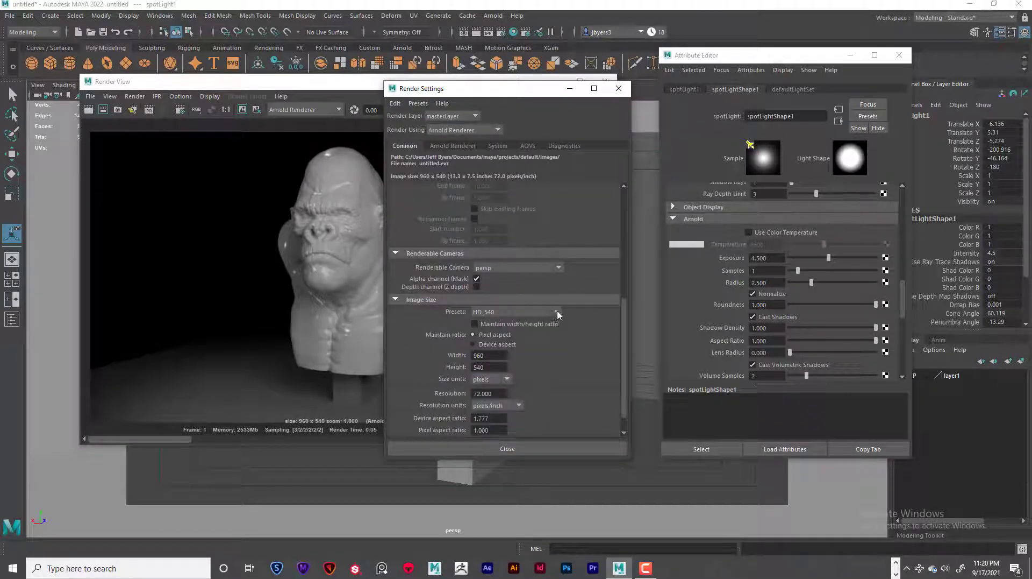
pyautogui.click(557, 312)
pyautogui.click(540, 388)
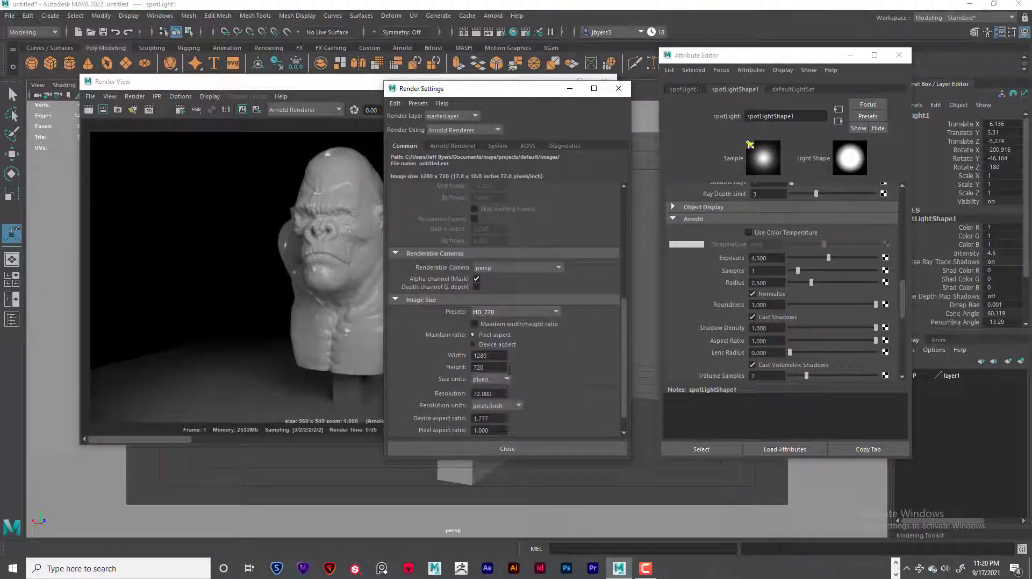
pyautogui.click(557, 312)
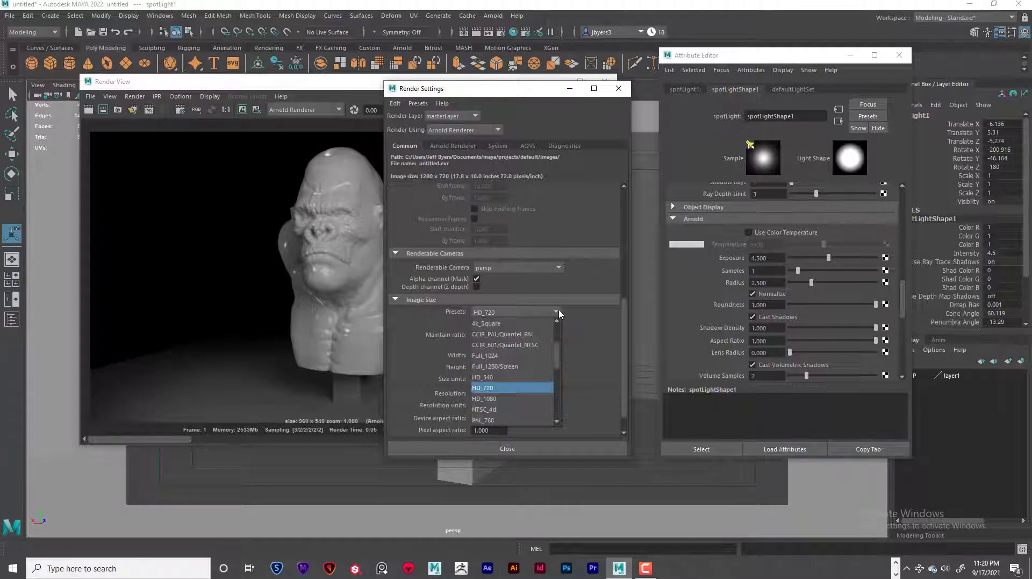
pyautogui.click(501, 399)
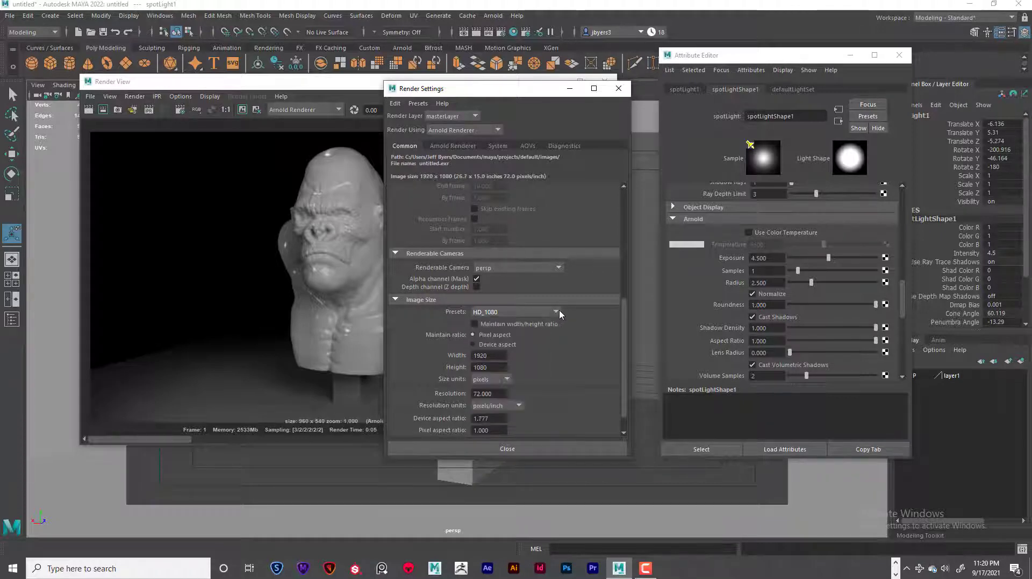
pyautogui.click(557, 312)
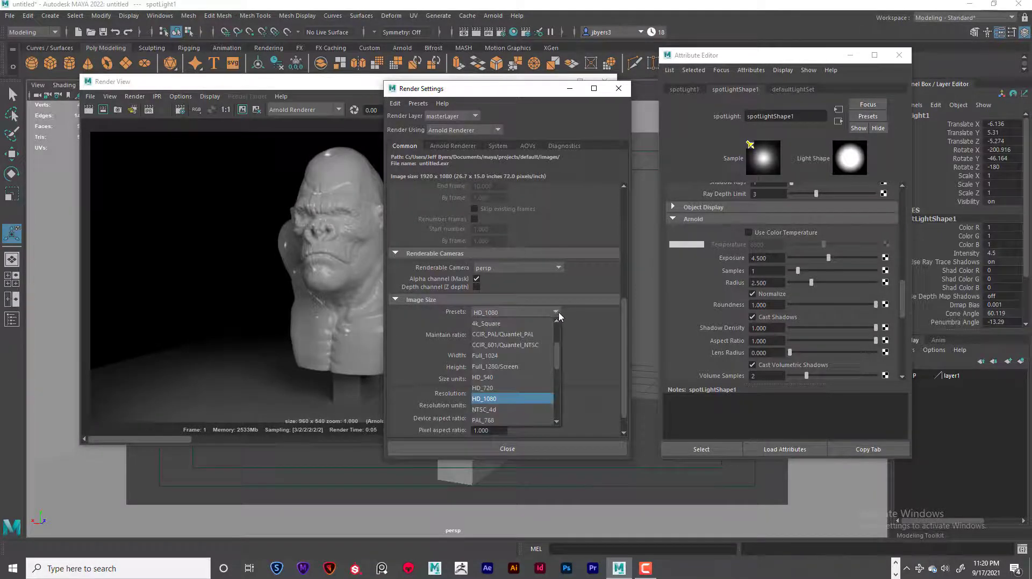
pyautogui.click(491, 377)
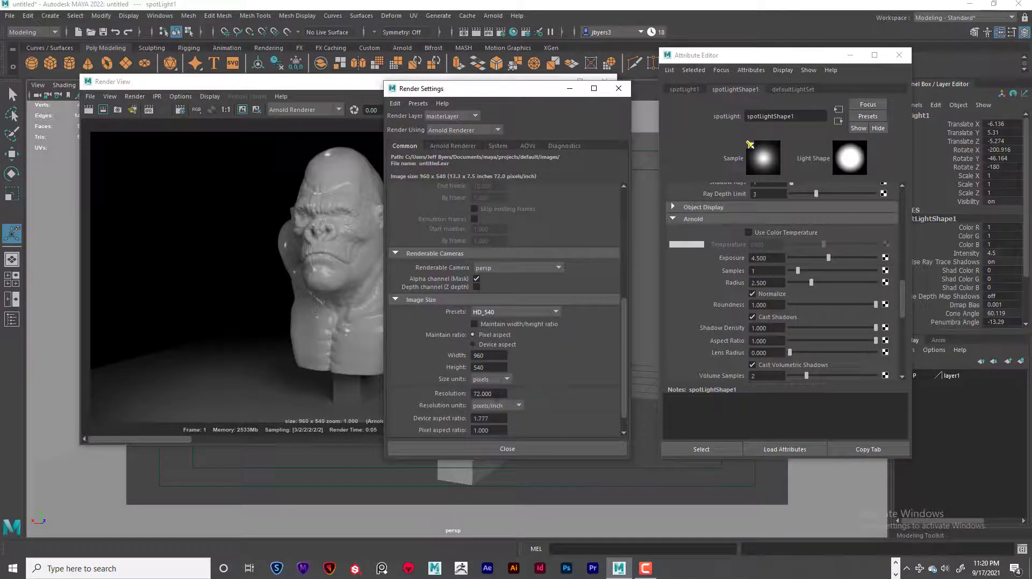
# - Try the HD_1080 image size preset once more and restore HD_540
pyautogui.click(556, 312)
pyautogui.click(492, 399)
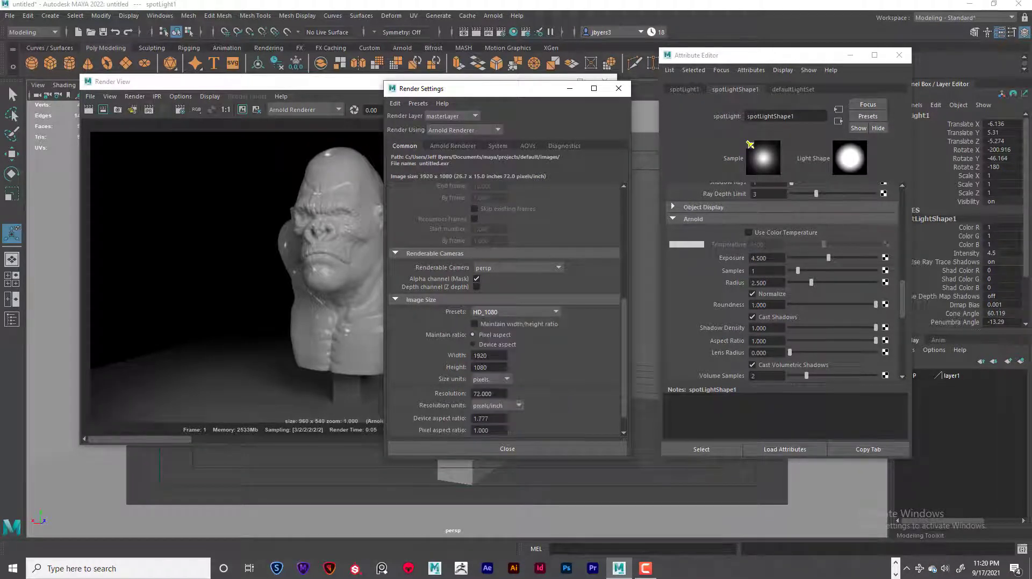
pyautogui.click(556, 312)
pyautogui.click(585, 330)
pyautogui.click(556, 312)
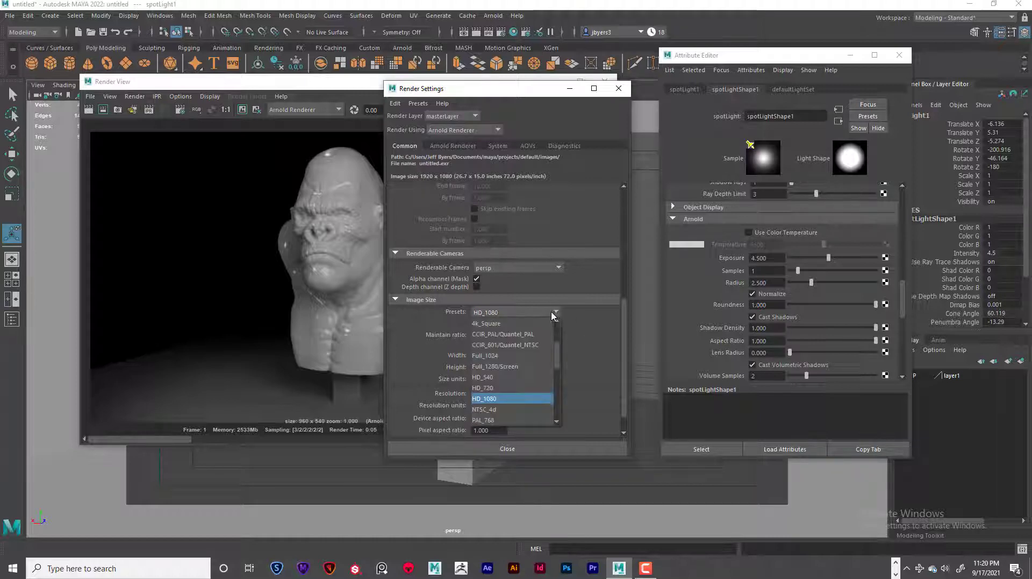
pyautogui.click(496, 378)
# - Close the render settings and the Render View with the rendered gorilla bust
pyautogui.moveTo(521, 92); pyautogui.dragTo(732, 188)
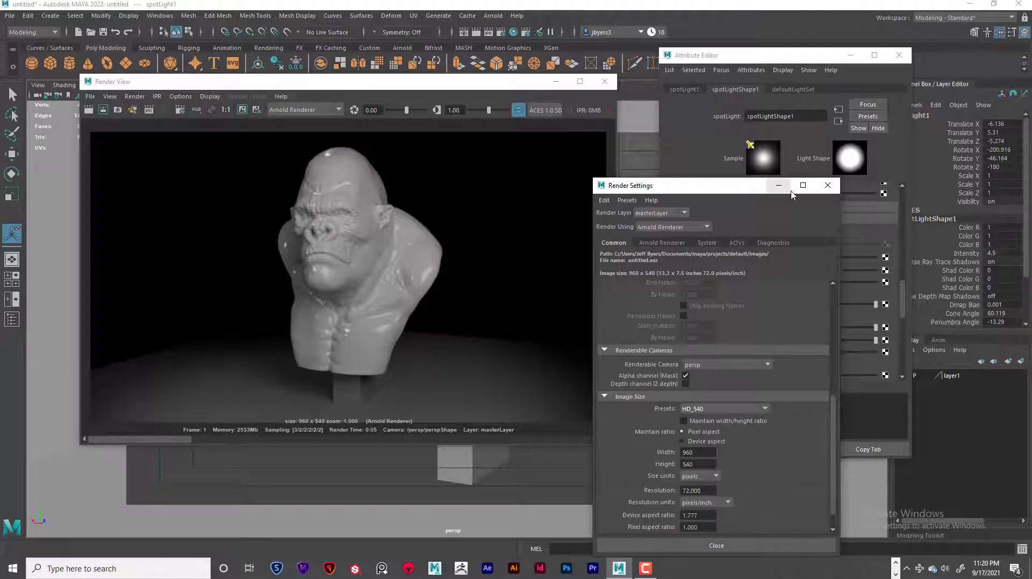
pyautogui.click(828, 185)
pyautogui.moveTo(442, 87)
pyautogui.mouseDown()
pyautogui.moveTo(524, 102)
pyautogui.moveTo(504, 107)
pyautogui.moveTo(452, 87)
pyautogui.moveTo(441, 115)
pyautogui.moveTo(483, 142)
pyautogui.moveTo(472, 125)
pyautogui.mouseUp()
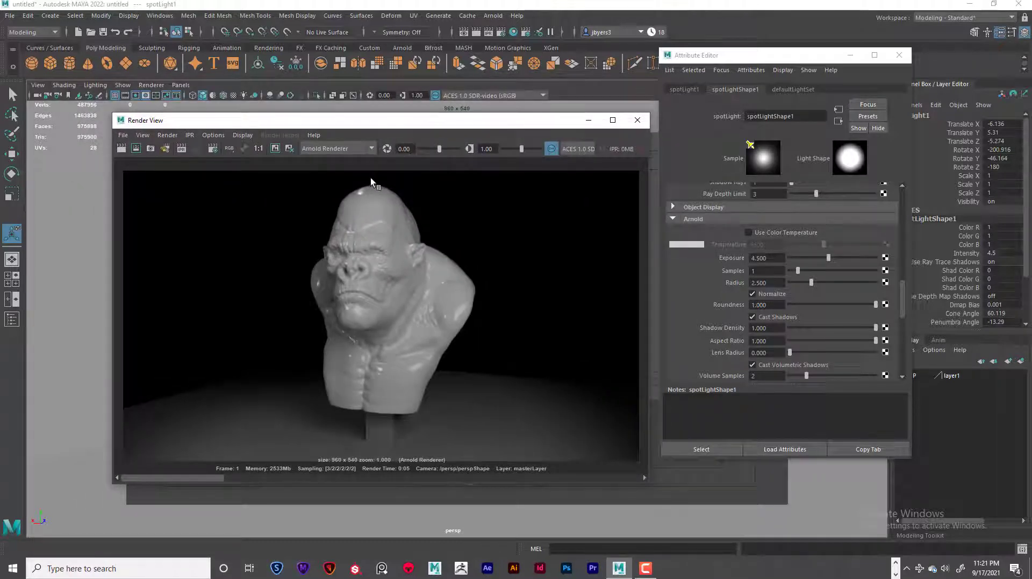
pyautogui.click(638, 121)
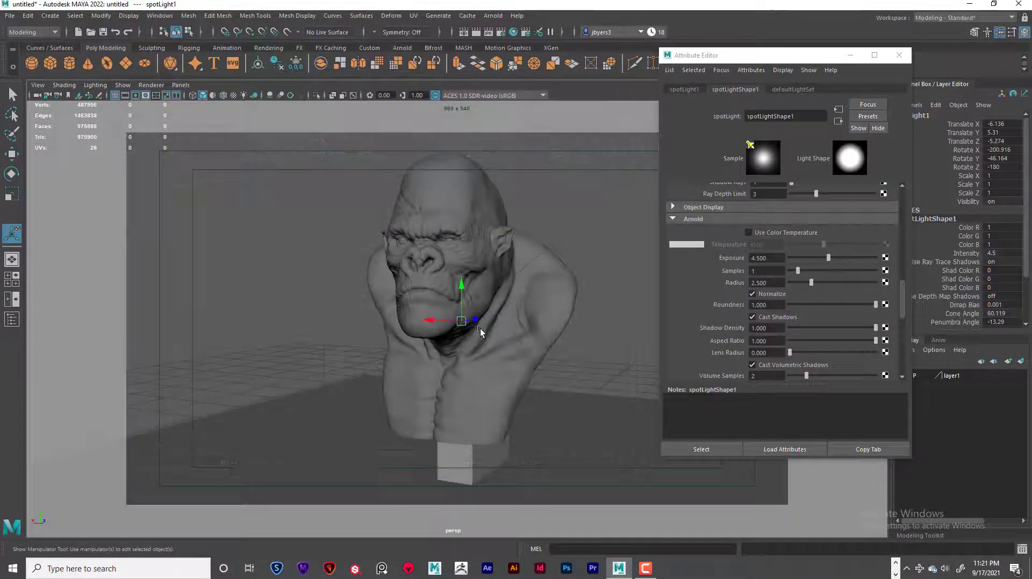
# - Frame the gorilla bust closer in the perspective view and close the spot light's Attribute Editor
pyautogui.scroll(2, 498, 328)
pyautogui.keyDown('alt'); pyautogui.moveTo(498, 329); pyautogui.dragTo(518, 329, button='right'); pyautogui.keyUp('alt')
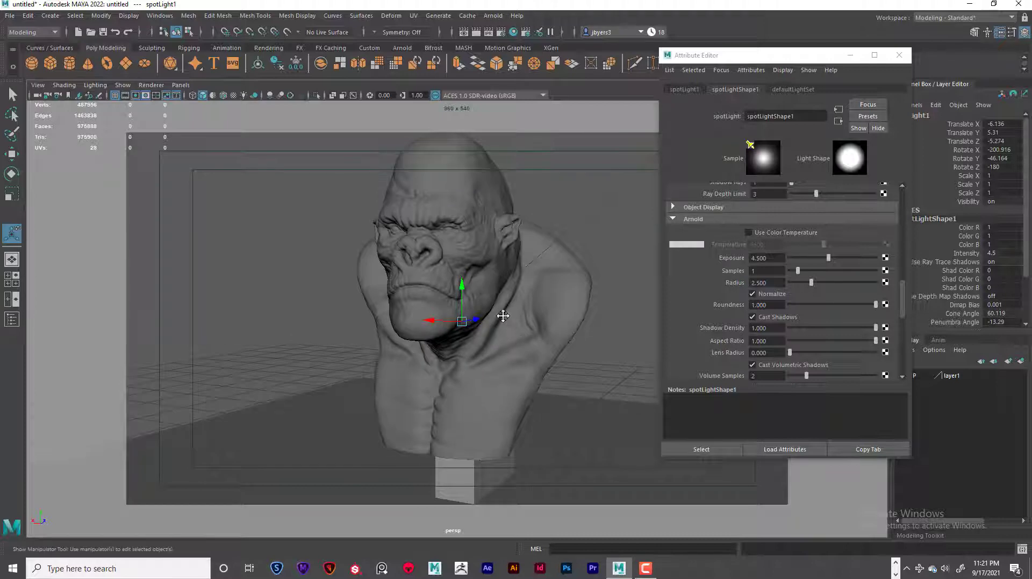
pyautogui.keyDown('alt'); pyautogui.moveTo(503, 314); pyautogui.dragTo(490, 313, button='middle'); pyautogui.keyUp('alt')
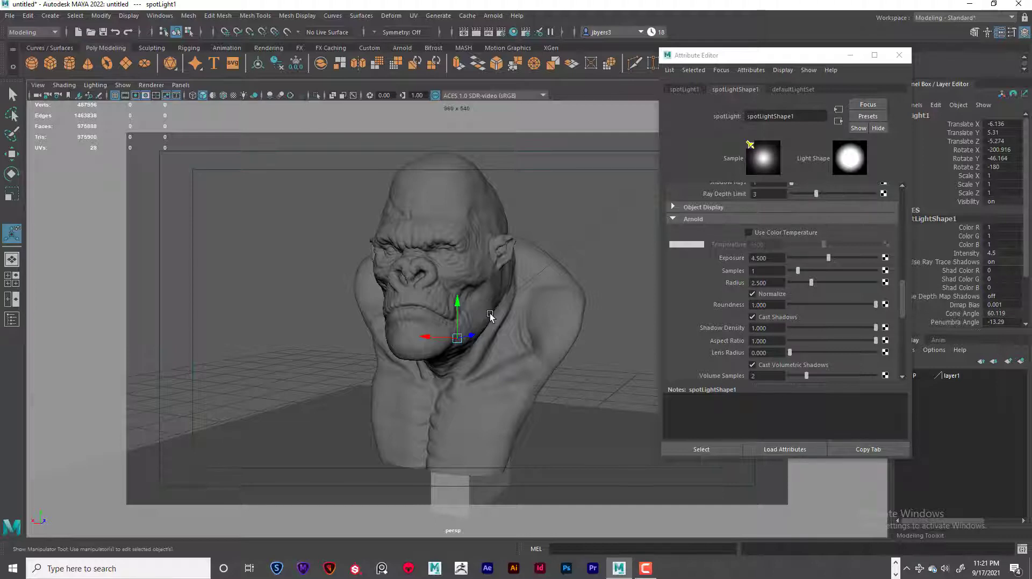
pyautogui.moveTo(824, 56); pyautogui.dragTo(779, 56)
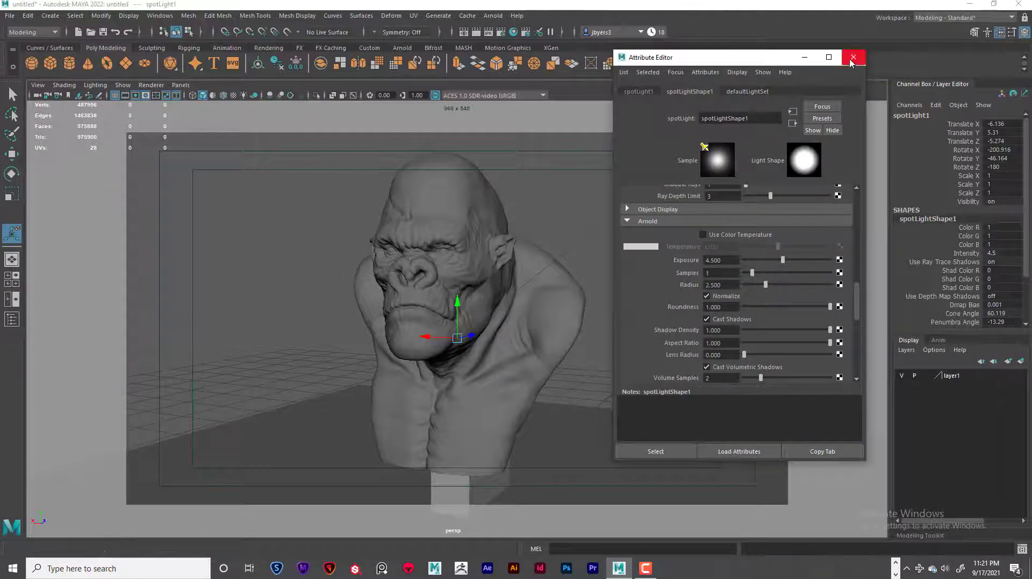
pyautogui.click(854, 57)
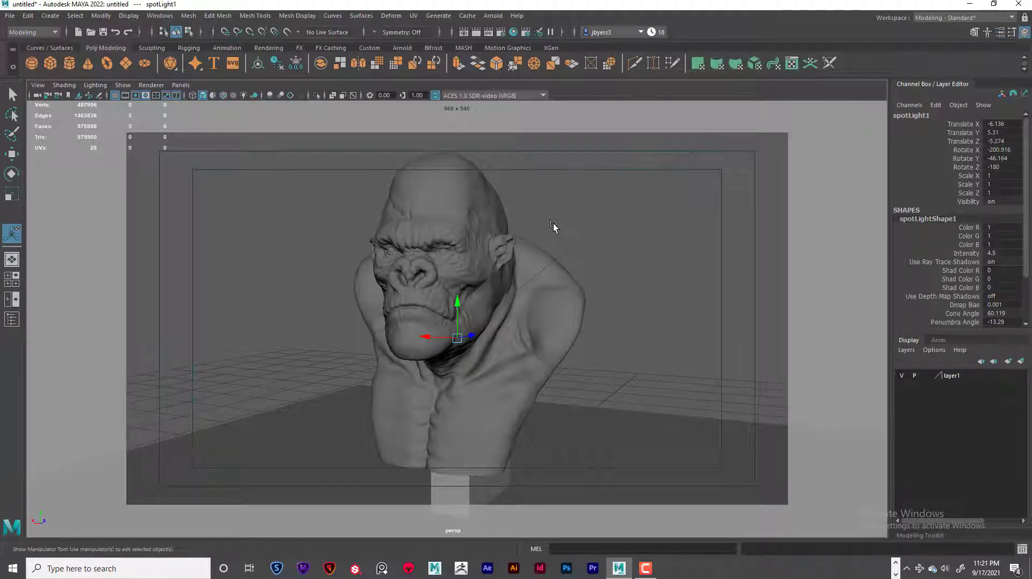
# - Examine the placement of the spot lights around the gorilla bust and floor from several distances and angles
pyautogui.scroll(-5, 554, 232)
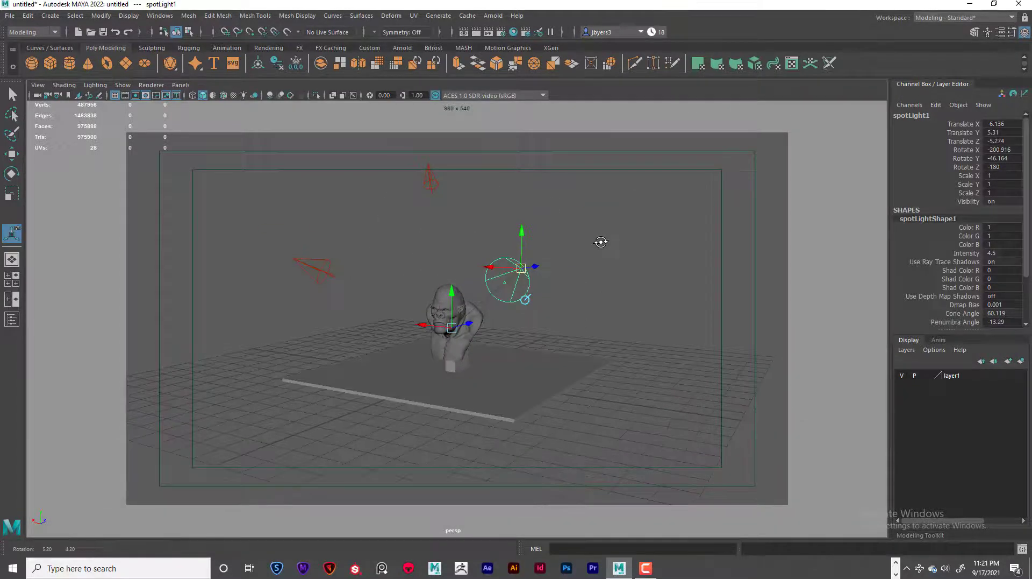
pyautogui.scroll(3, 562, 244)
pyautogui.keyDown('alt'); pyautogui.moveTo(533, 238); pyautogui.dragTo(553, 223, button='middle'); pyautogui.keyUp('alt')
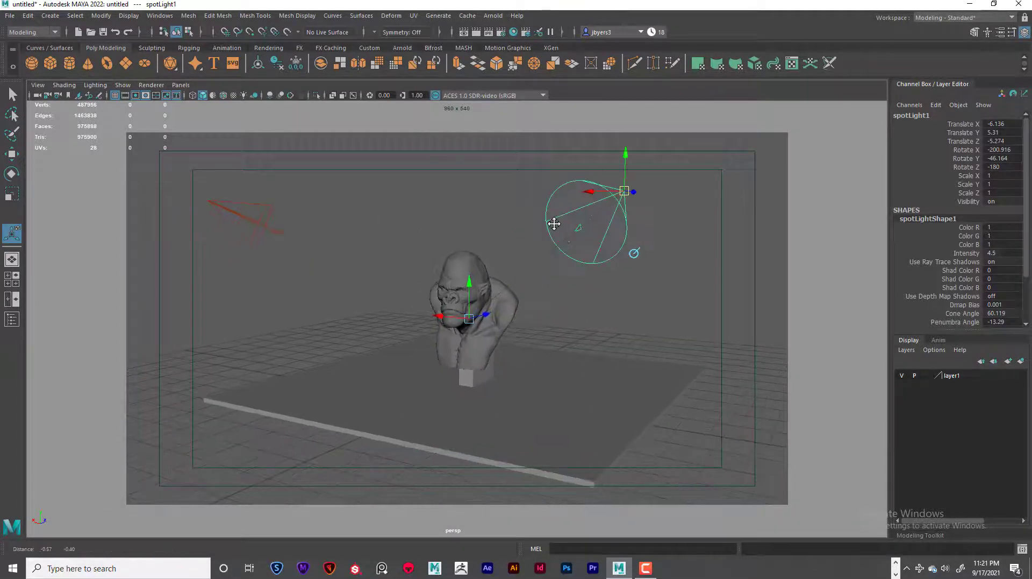
pyautogui.scroll(1, 603, 248)
pyautogui.keyDown('alt'); pyautogui.moveTo(604, 249); pyautogui.dragTo(601, 234, button='middle'); pyautogui.keyUp('alt')
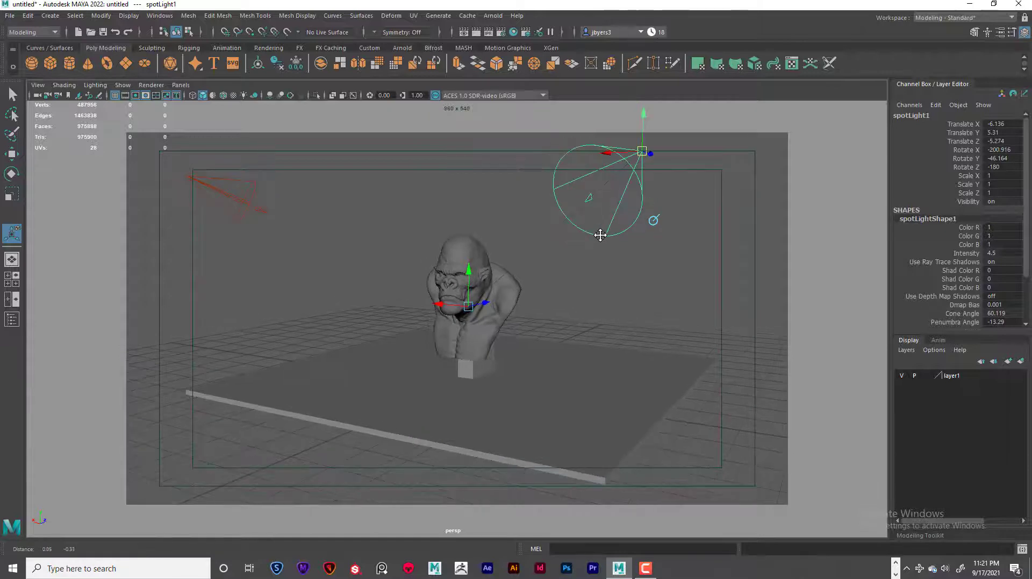
pyautogui.scroll(-1, 613, 248)
pyautogui.scroll(1, 608, 247)
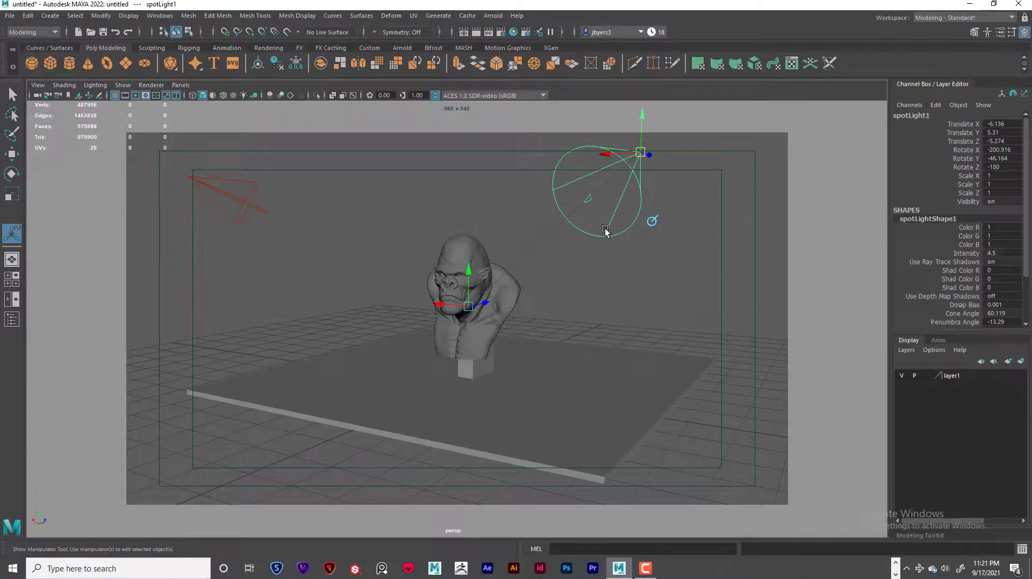
pyautogui.keyDown('alt'); pyautogui.moveTo(608, 253); pyautogui.dragTo(588, 240); pyautogui.keyUp('alt')
pyautogui.keyDown('alt'); pyautogui.moveTo(625, 253); pyautogui.dragTo(543, 249, button='right'); pyautogui.keyUp('alt')
pyautogui.keyDown('alt'); pyautogui.moveTo(543, 248); pyautogui.dragTo(541, 282, button='middle'); pyautogui.keyUp('alt')
pyautogui.keyDown('alt'); pyautogui.moveTo(541, 281); pyautogui.dragTo(636, 287, button='right'); pyautogui.keyUp('alt')
pyautogui.keyDown('alt'); pyautogui.moveTo(636, 288); pyautogui.dragTo(606, 239); pyautogui.keyUp('alt')
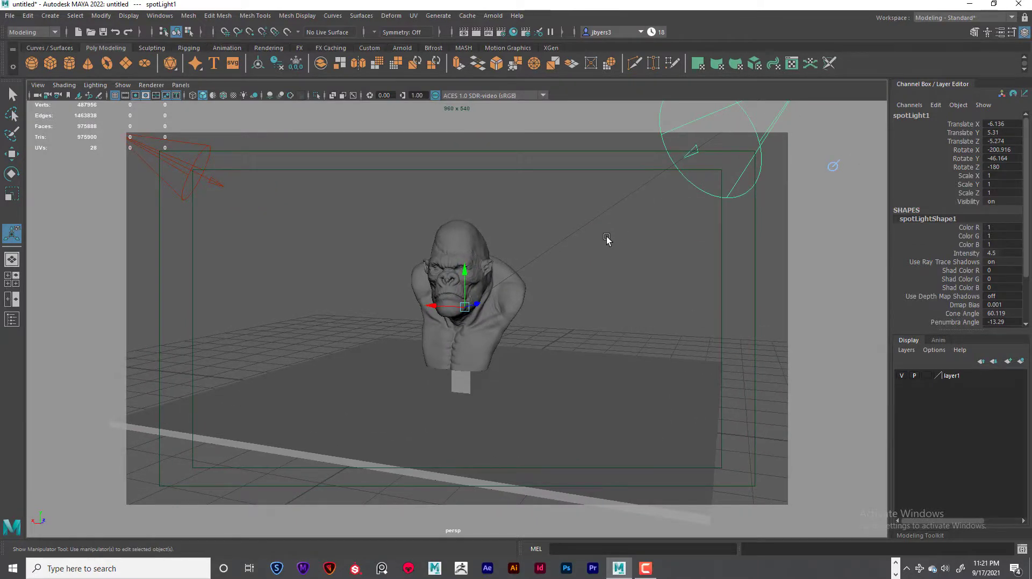